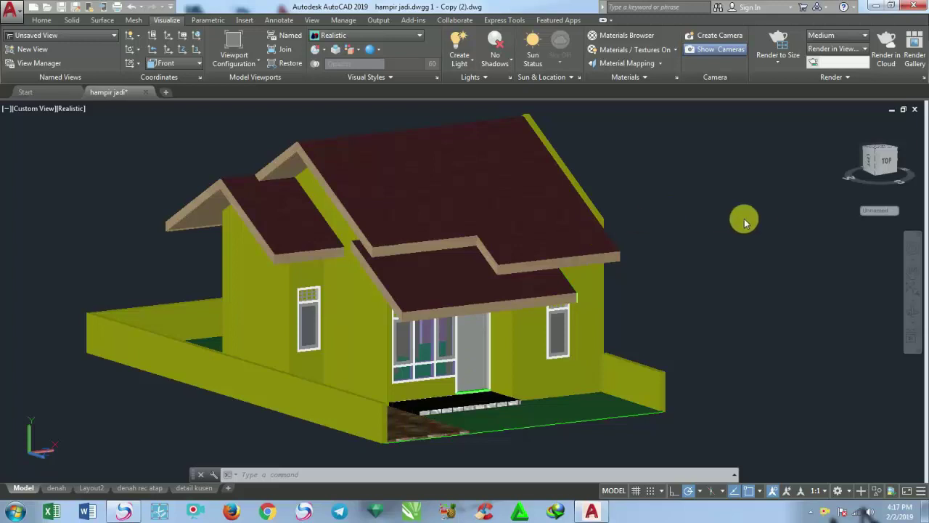
Orbit the 3D house around, then settle on a raised, front-facing view.
click(913, 310)
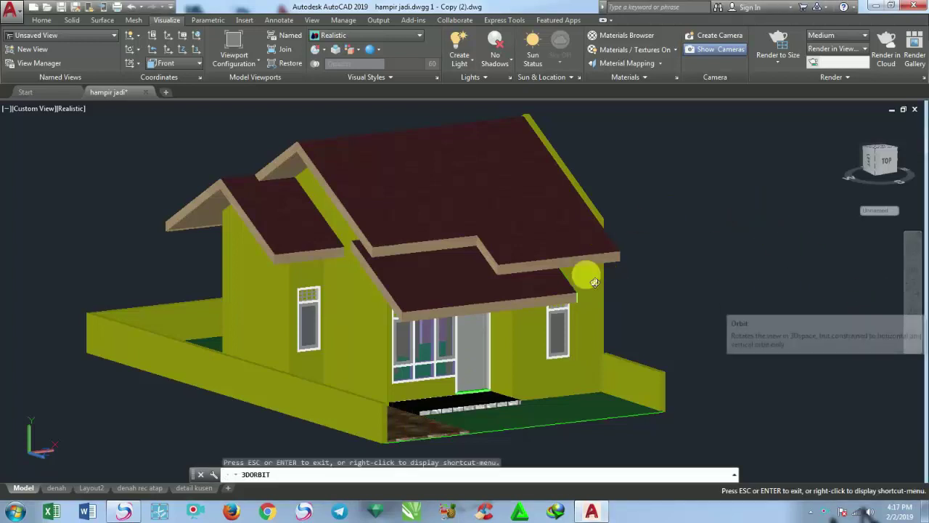
mouse_move(528, 269)
mouse_down()
mouse_move(502, 286)
mouse_move(475, 266)
mouse_move(433, 279)
mouse_move(508, 286)
mouse_move(533, 273)
mouse_up()
scroll(533, 273, up, 2)
middle_drag(533, 272, 511, 284)
mouse_move(512, 284)
mouse_down()
mouse_move(477, 286)
mouse_move(493, 264)
mouse_up()
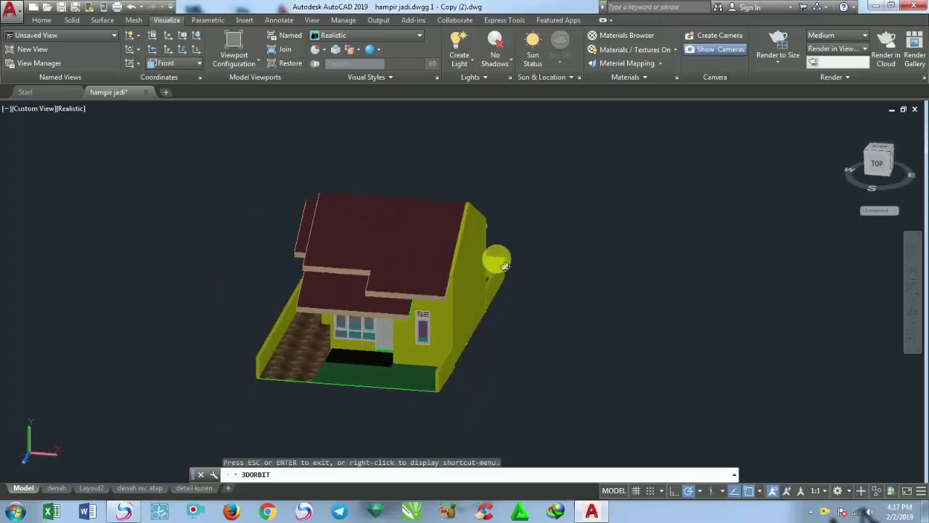
key(Escape)
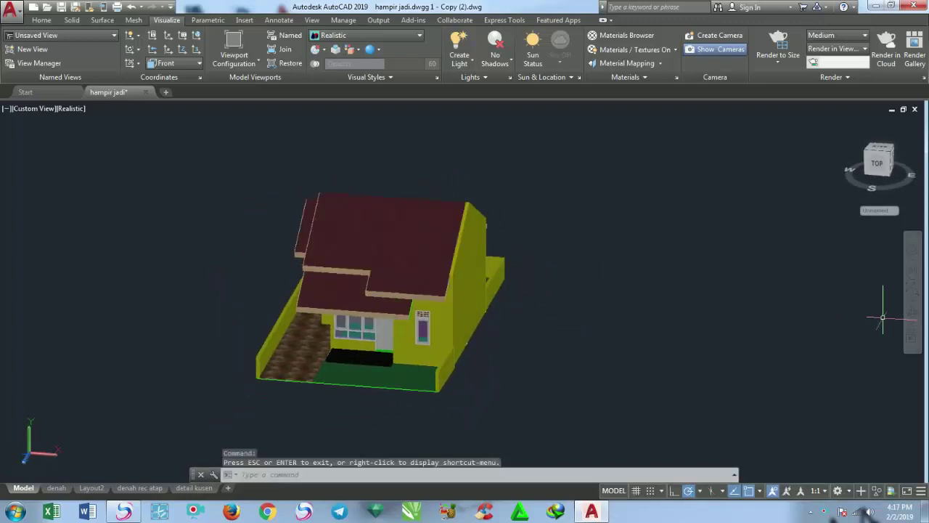
click(921, 318)
mouse_move(734, 308)
mouse_down()
mouse_move(653, 302)
mouse_move(440, 245)
mouse_up()
Window-select the whole house and start 3D Mirror, then cancel it.
key(Escape)
click(166, 164)
click(594, 350)
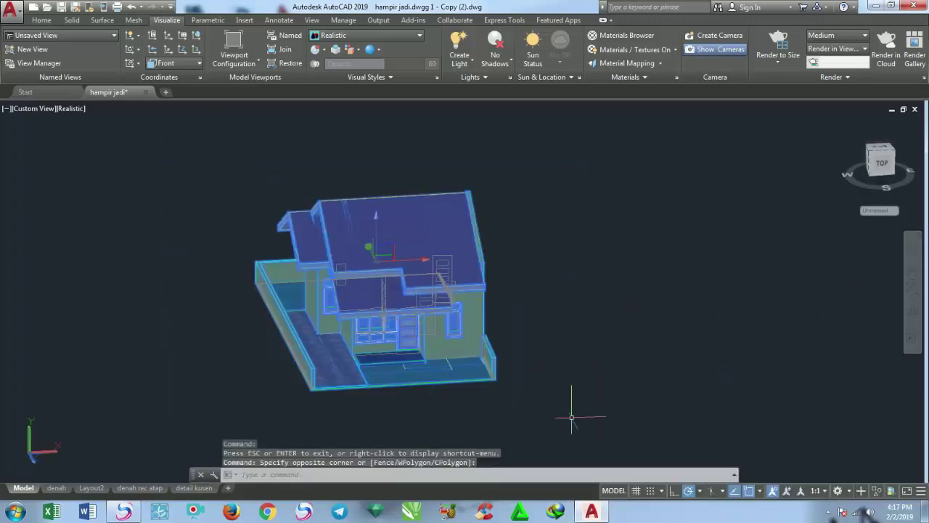
click(39, 21)
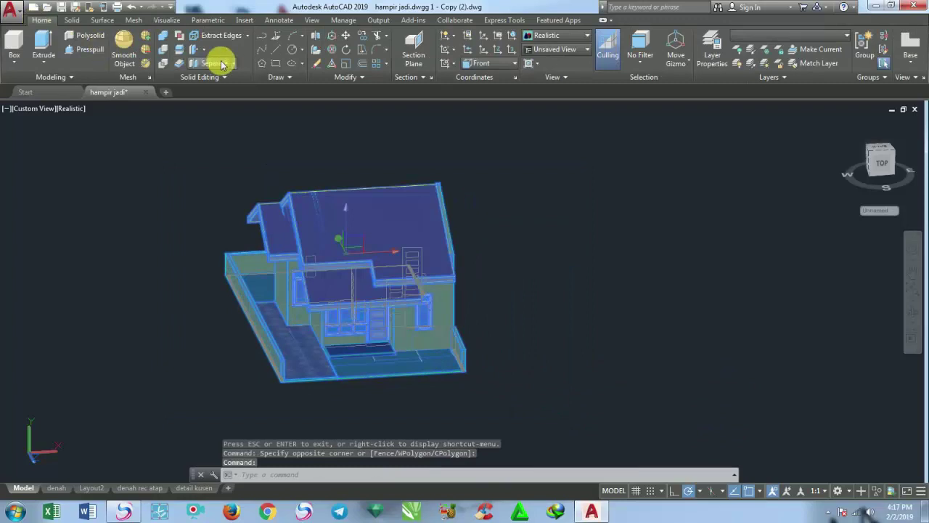
click(317, 39)
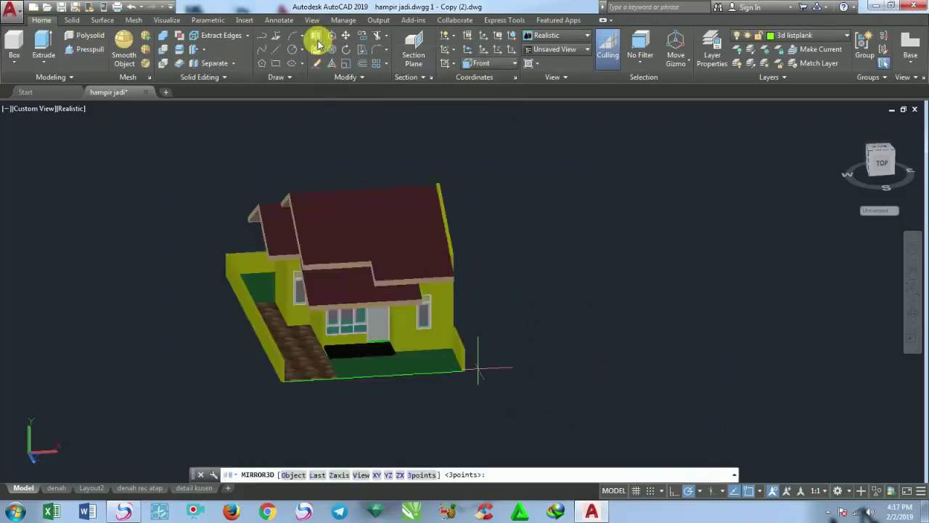
key(Escape)
text(Uc)
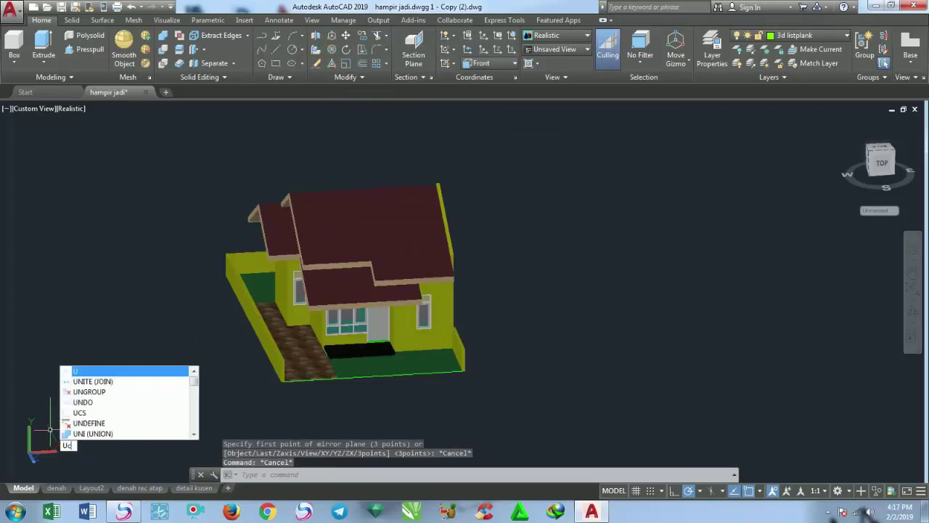
Reset the UCS to World.
text(s)
key(Return)
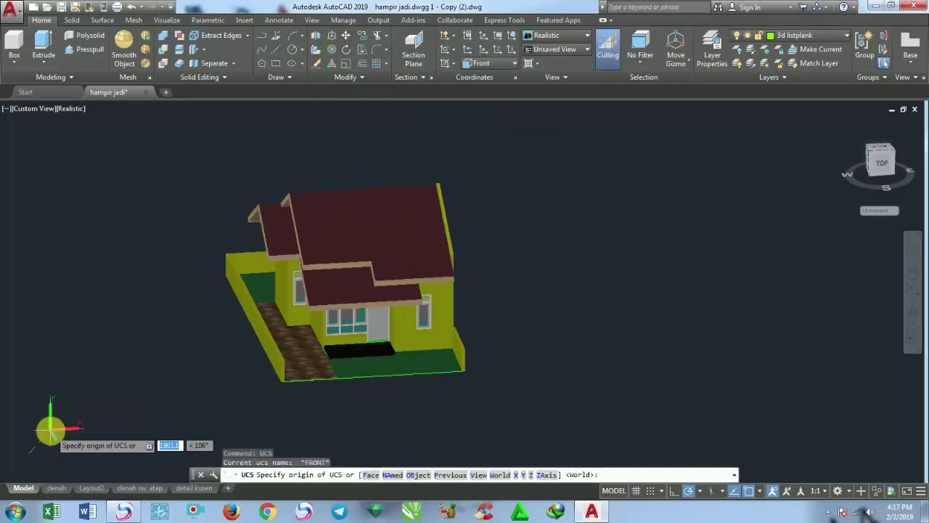
text(w)
key(Return)
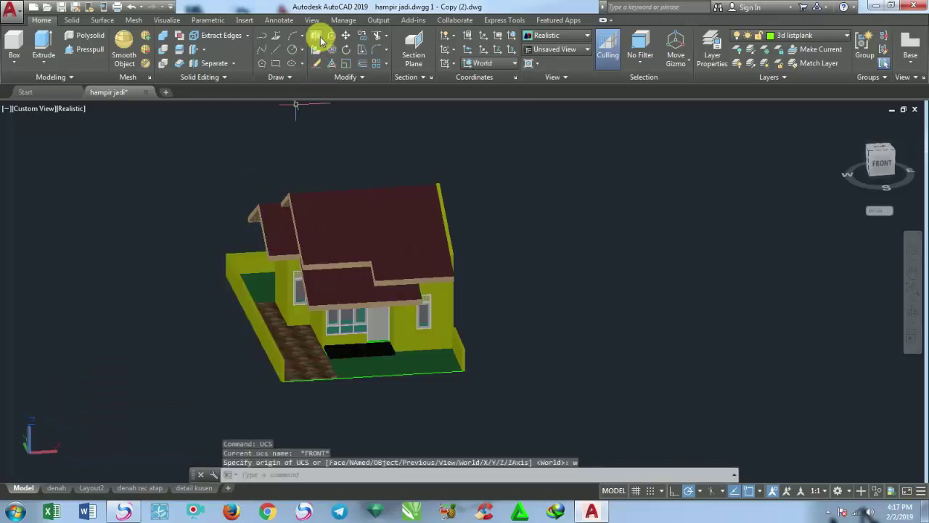
Start 3D Mirror again and window-select the entire house.
click(318, 36)
click(497, 386)
click(211, 165)
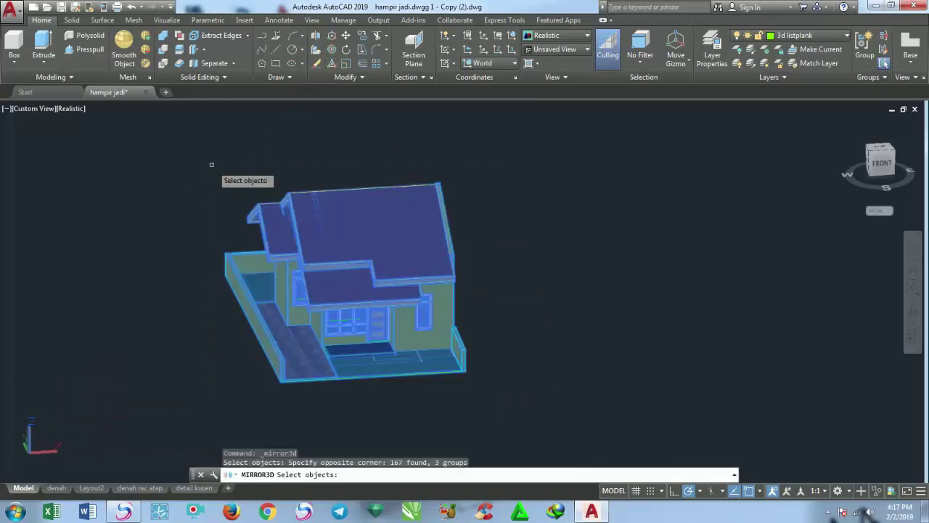
Mirror the house across a YZ plane at the wall's front corner, keeping the original.
key(Return)
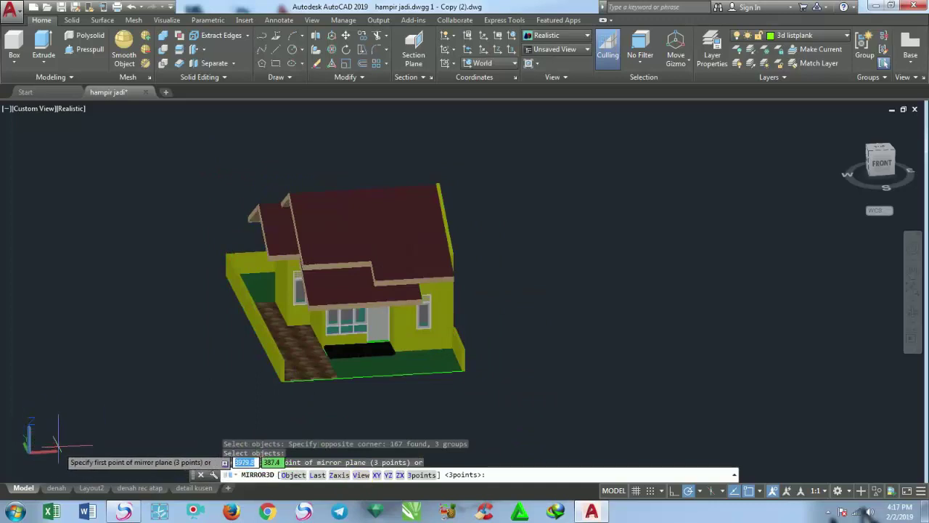
click(389, 475)
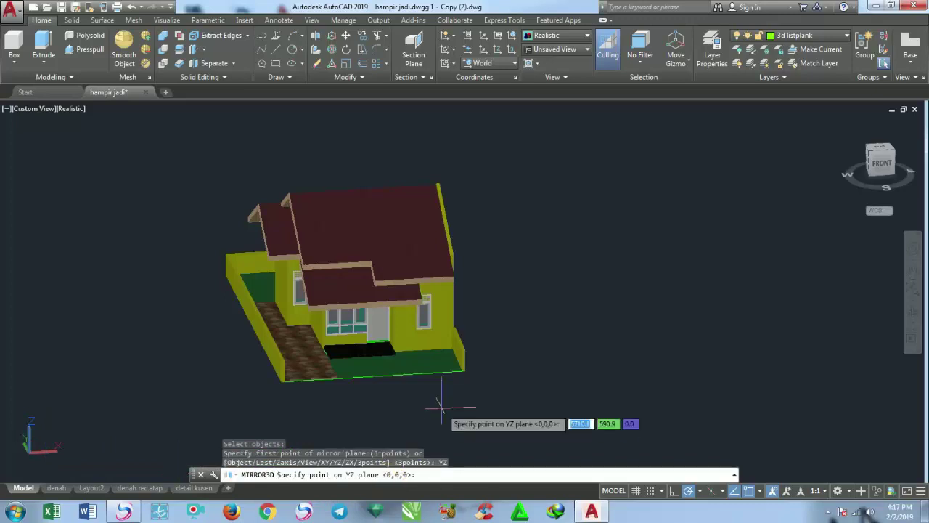
scroll(454, 385, up, 3)
scroll(453, 385, up, 2)
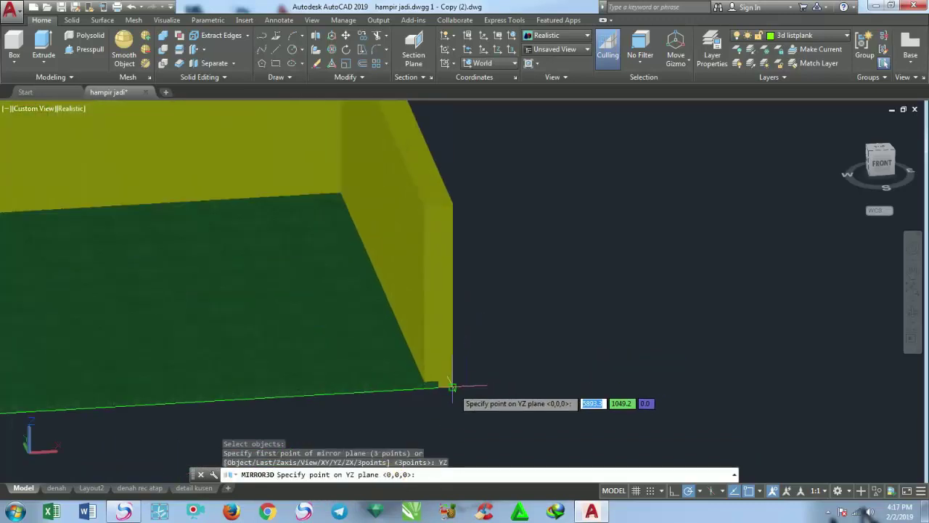
click(454, 387)
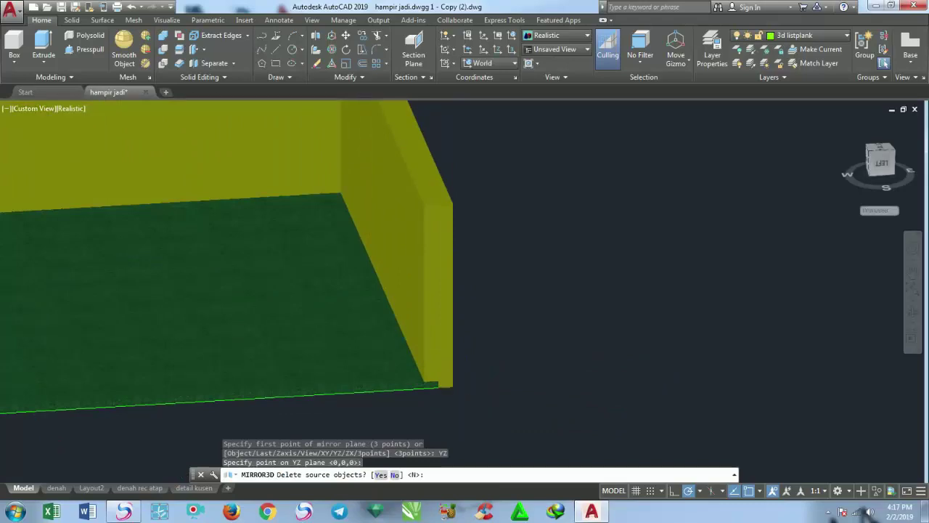
key(Return)
scroll(464, 363, down, 8)
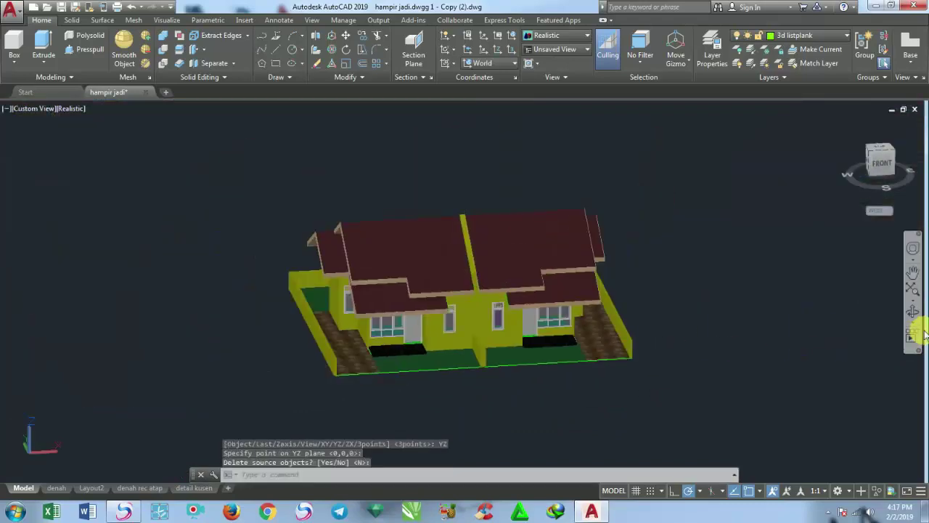
Orbit to a closer perspective showing both houses.
click(917, 312)
mouse_move(602, 331)
mouse_down()
mouse_move(526, 362)
mouse_move(525, 353)
mouse_move(452, 352)
mouse_move(535, 349)
mouse_move(547, 364)
mouse_move(701, 224)
mouse_up()
key(Escape)
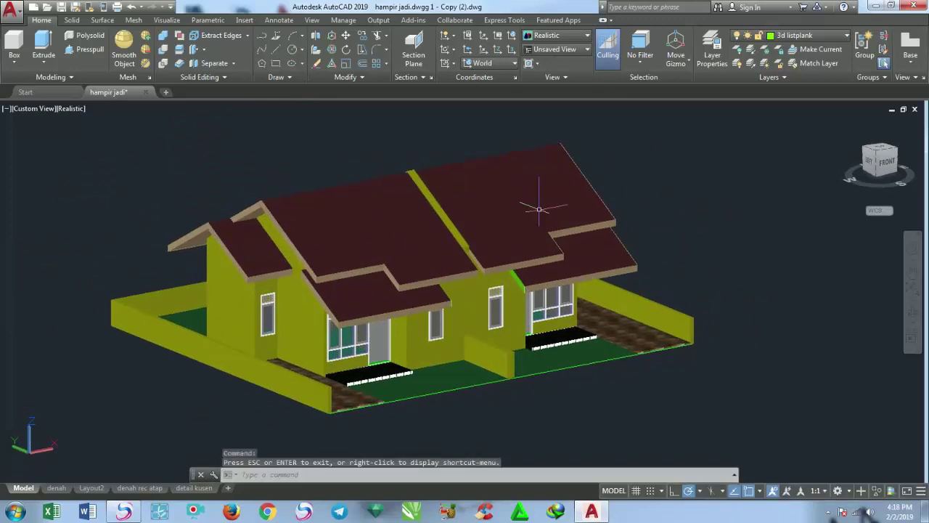
Switch to the Surface tab and set the viewport to the Top view.
click(94, 27)
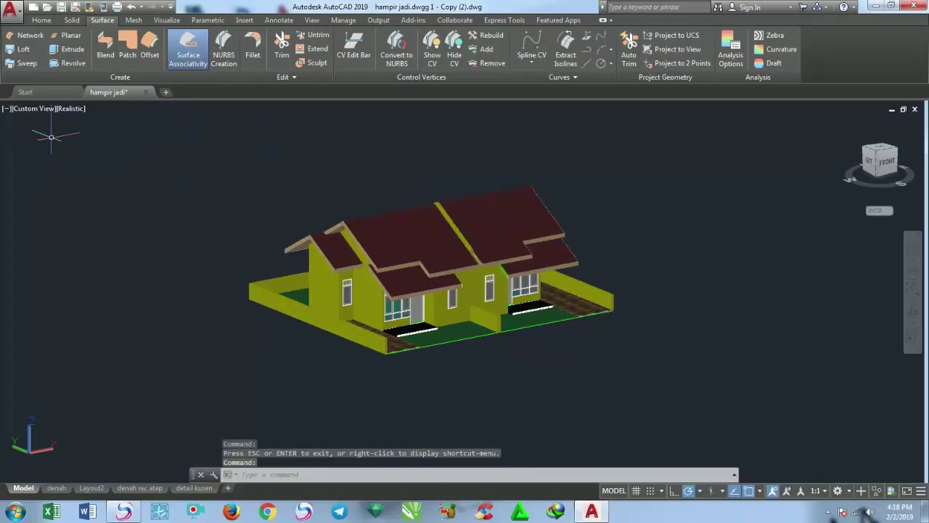
click(29, 109)
click(50, 138)
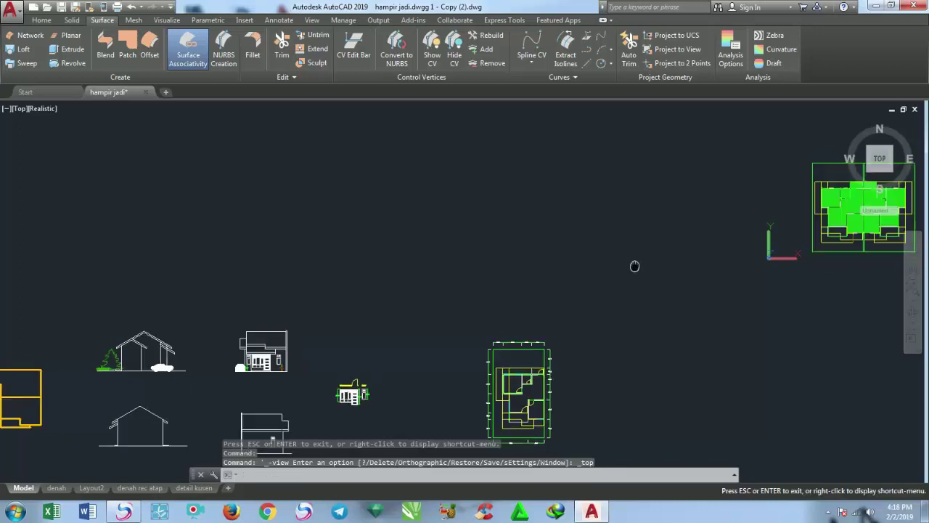
scroll(255, 207, up, 3)
scroll(201, 208, up, 2)
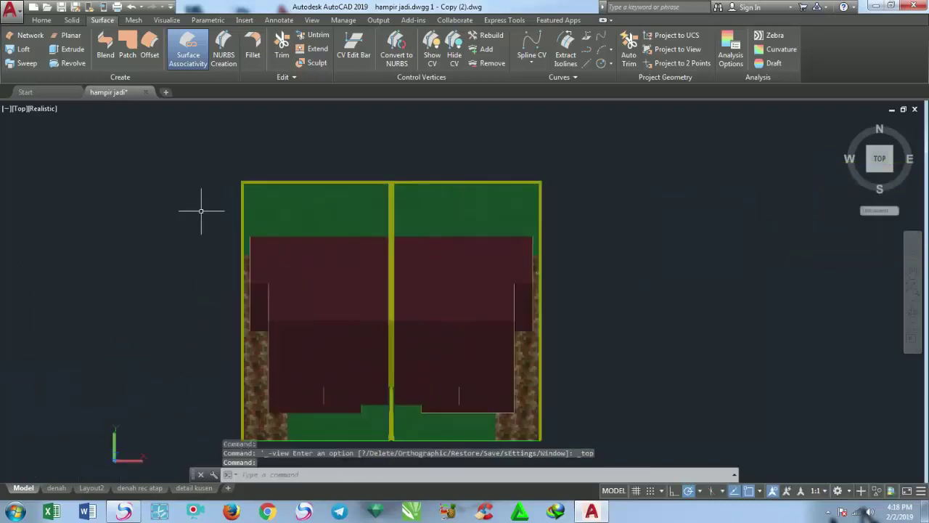
scroll(145, 181, down, 3)
Start a planar surface, pick a trial corner beside the house, then cancel.
click(70, 35)
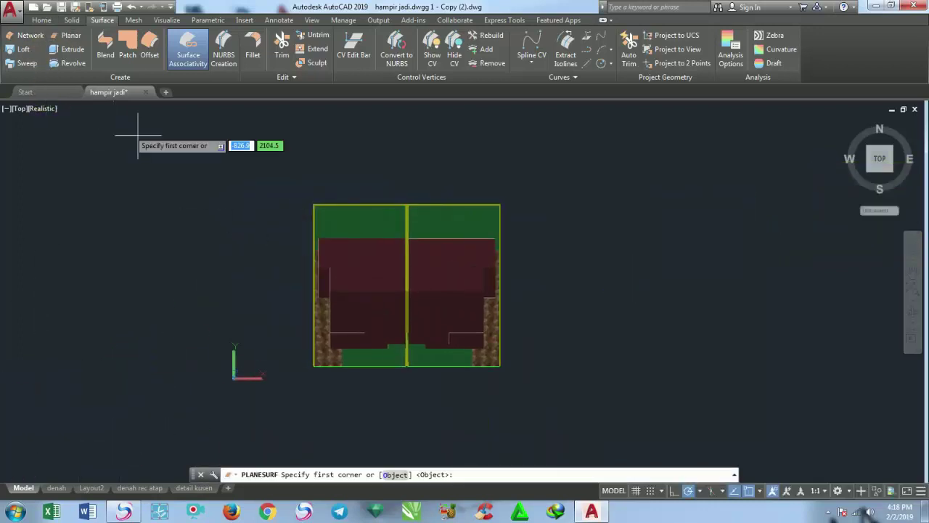
scroll(156, 149, down, 3)
middle_drag(167, 149, 184, 217)
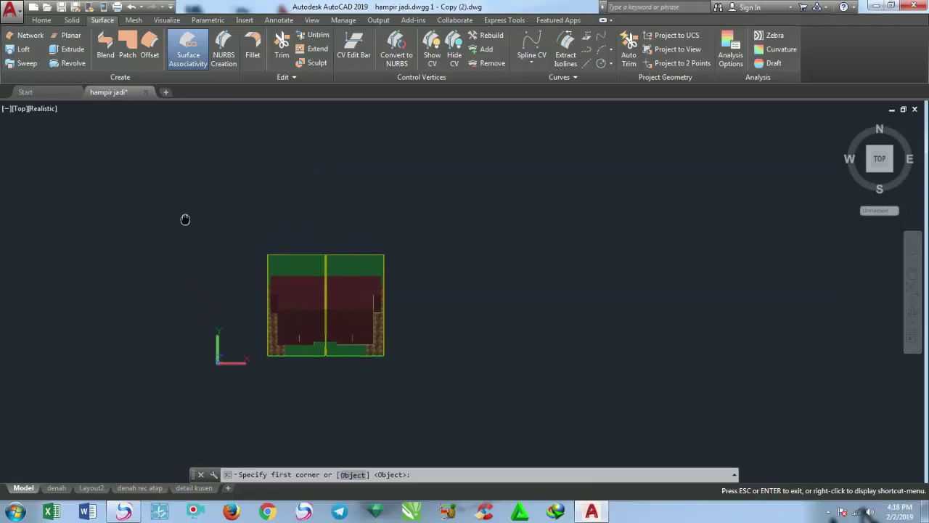
scroll(87, 146, down, 2)
middle_drag(54, 84, 87, 145)
click(90, 149)
scroll(399, 297, up, 2)
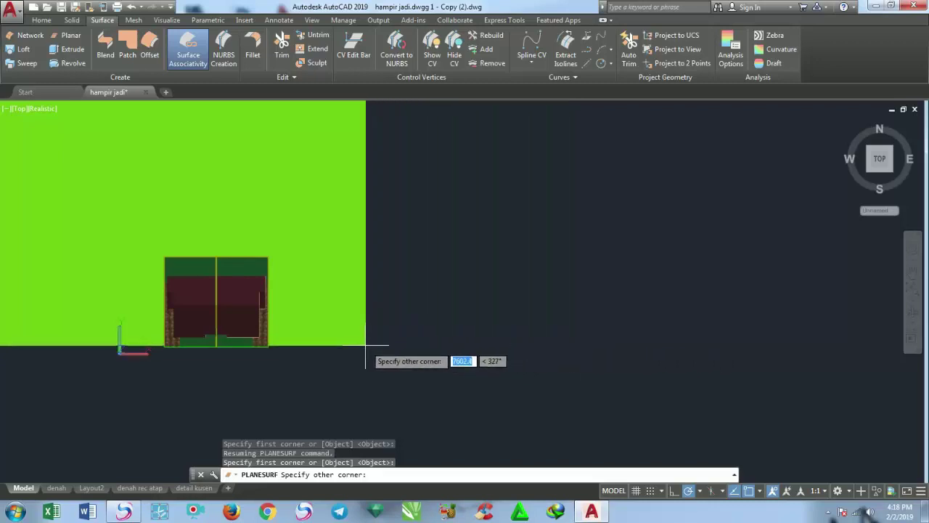
key(Escape)
Retry the planar surface twice, cancelling each trial first corner.
click(69, 34)
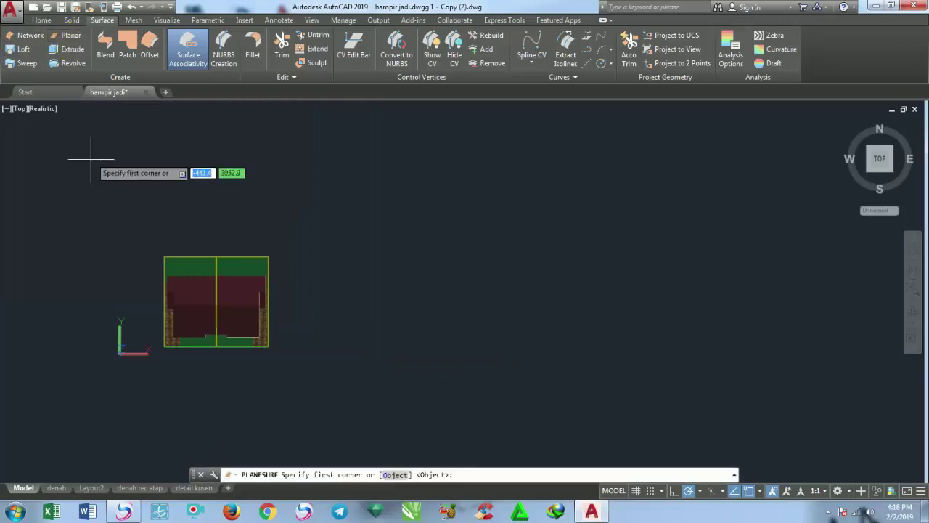
middle_drag(49, 164, 89, 191)
click(44, 149)
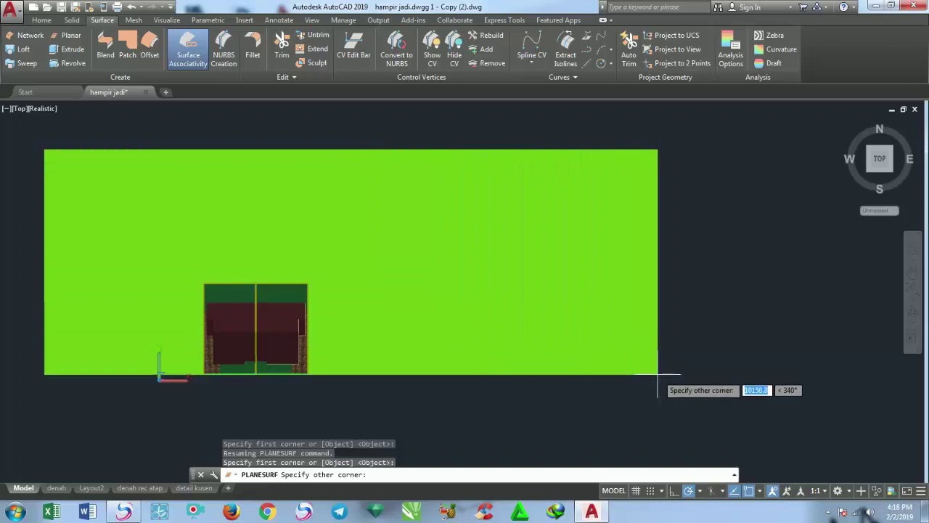
key(Escape)
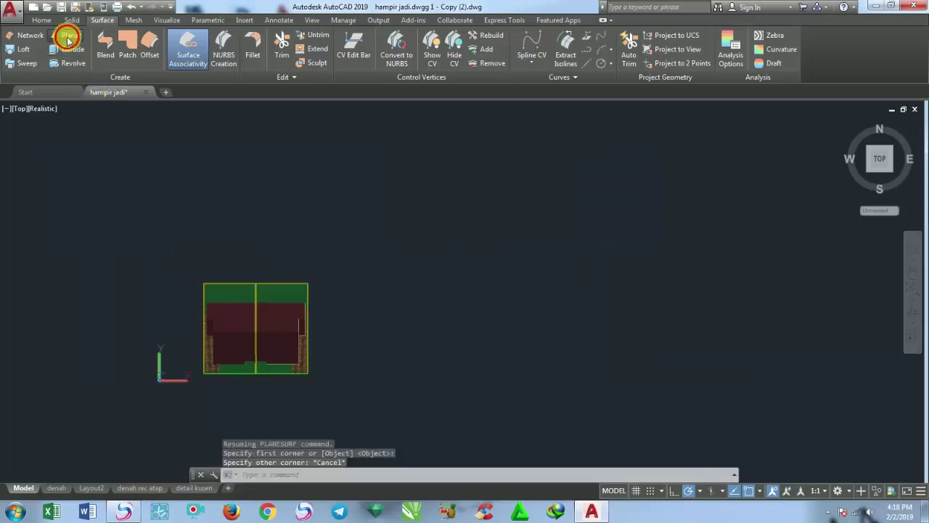
click(67, 40)
click(8, 169)
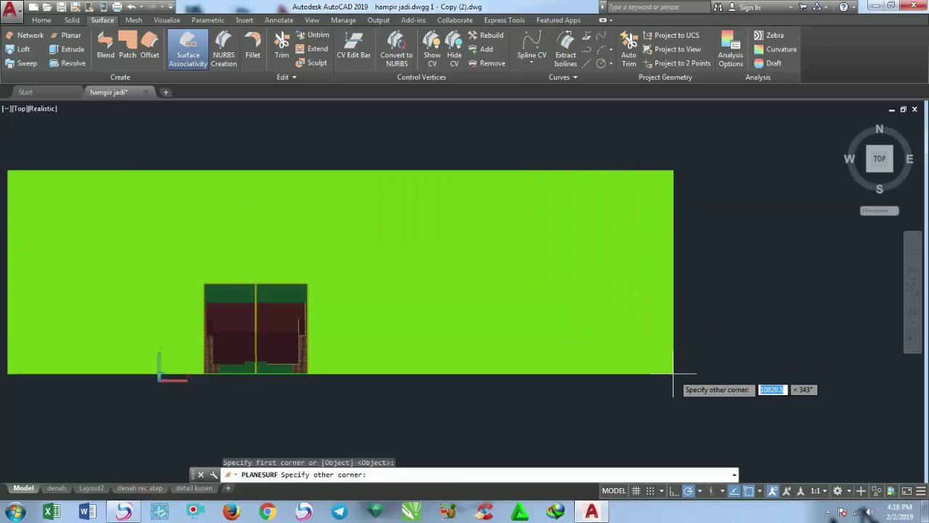
key(Escape)
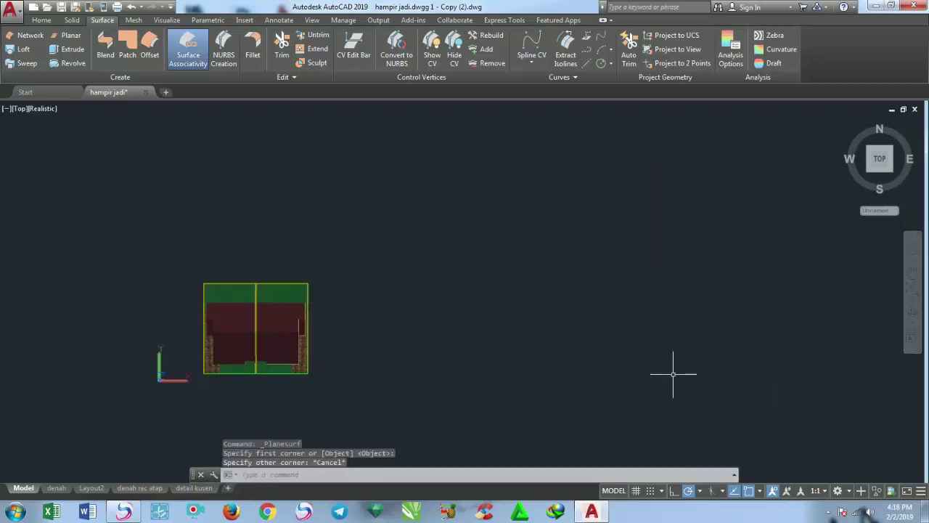
scroll(673, 374, down, 2)
Draw the large ground planar surface from near the house to the far corner.
click(68, 37)
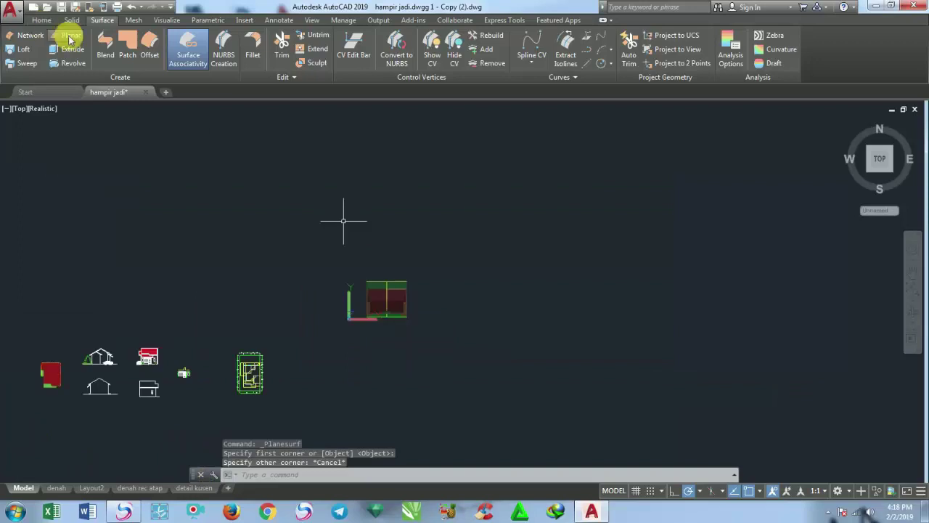
click(201, 151)
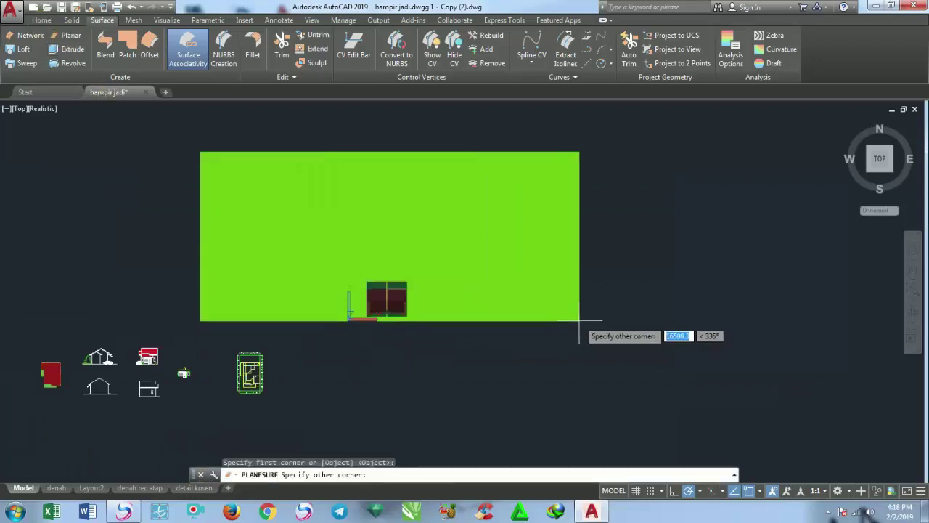
scroll(582, 316, up, 1)
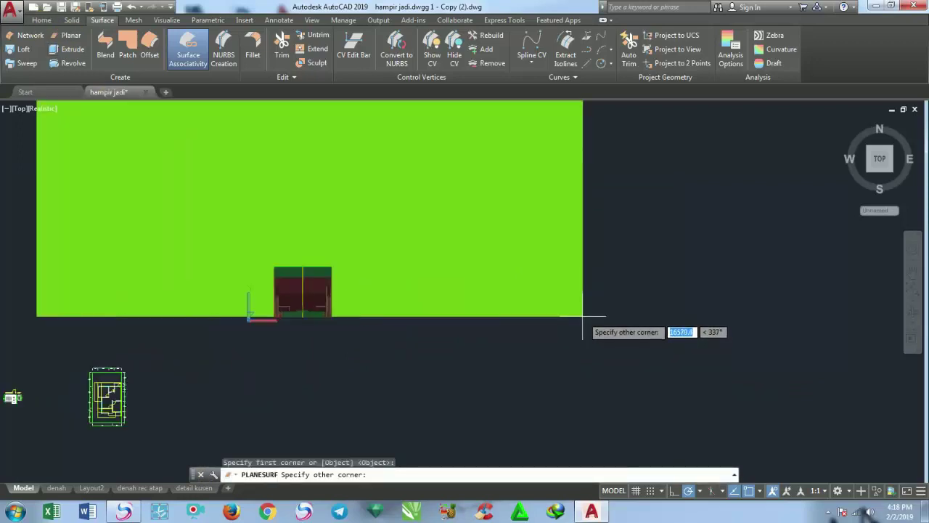
scroll(582, 317, up, 1)
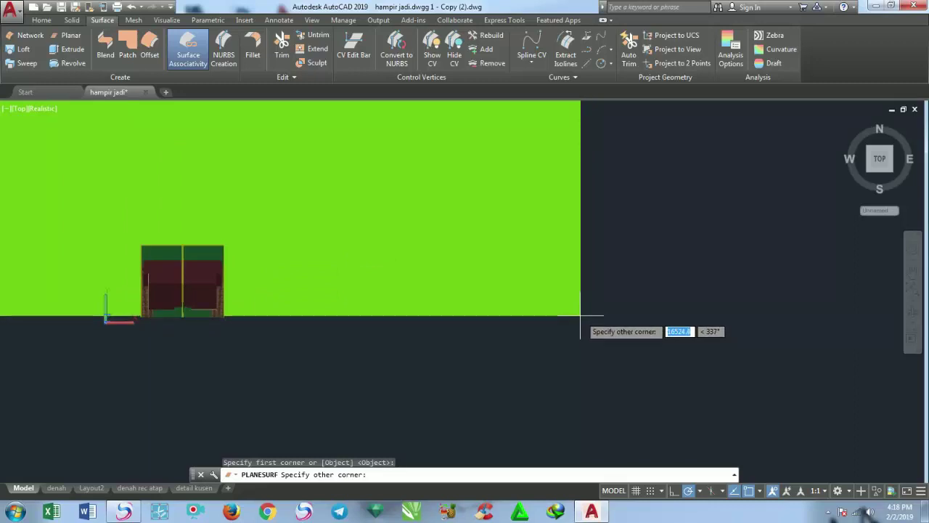
click(581, 317)
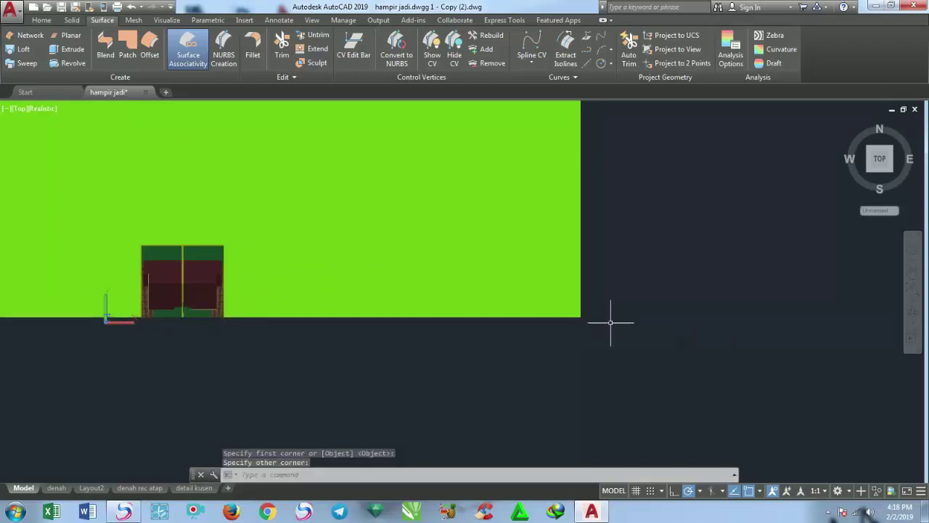
middle_drag(609, 322, 697, 390)
scroll(774, 393, down, 2)
click(910, 312)
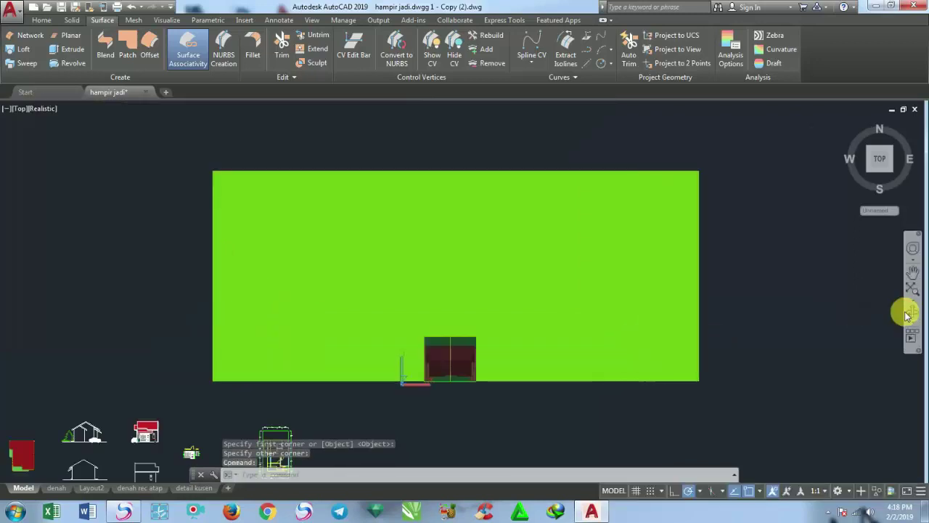
drag(483, 280, 514, 209)
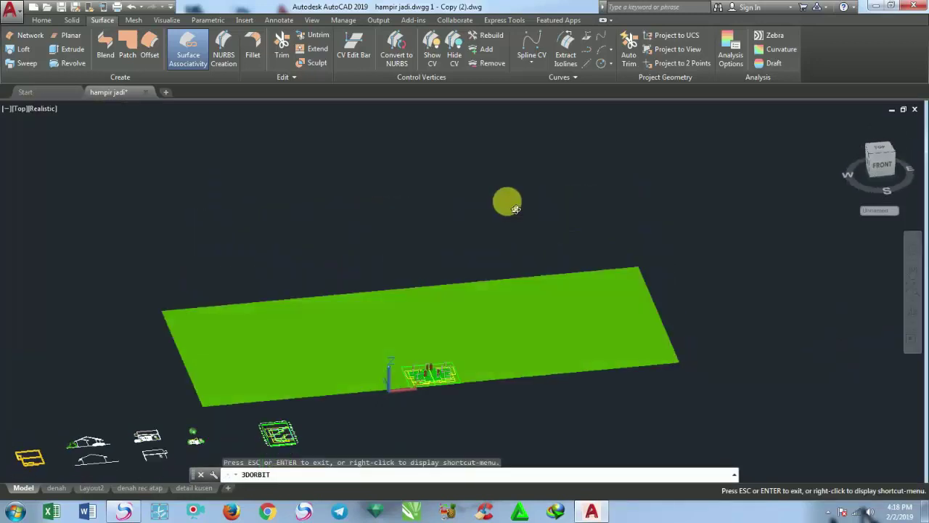
drag(441, 394, 414, 297)
right_click(409, 201)
click(425, 204)
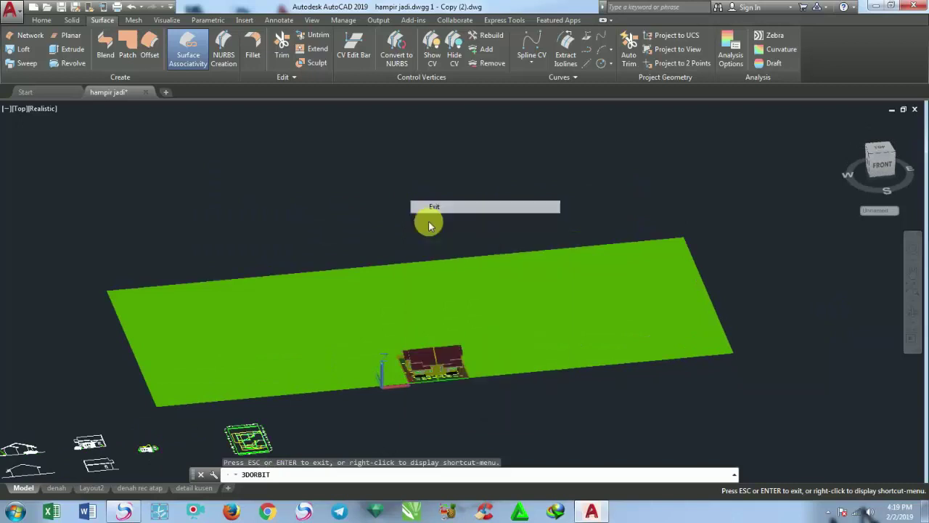
drag(432, 383, 425, 363)
key(Escape)
click(383, 202)
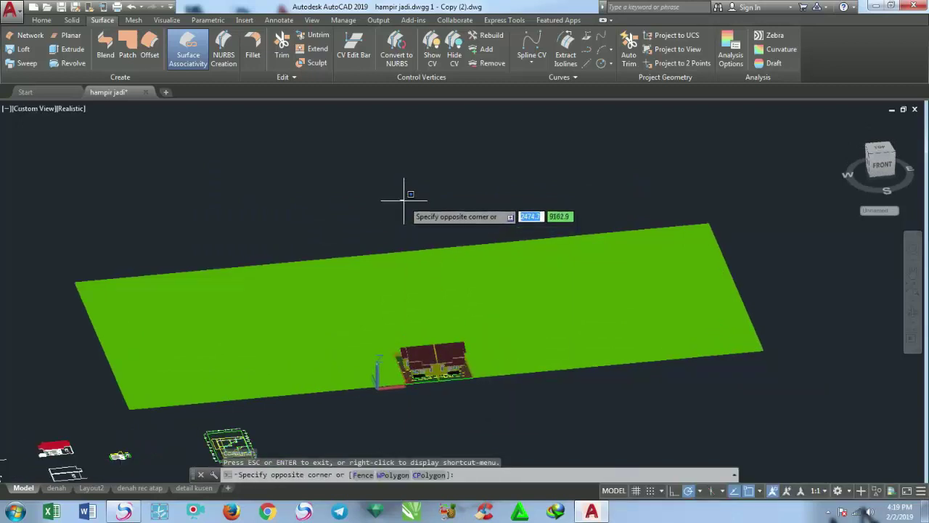
scroll(434, 361, up, 5)
scroll(445, 332, up, 2)
click(445, 332)
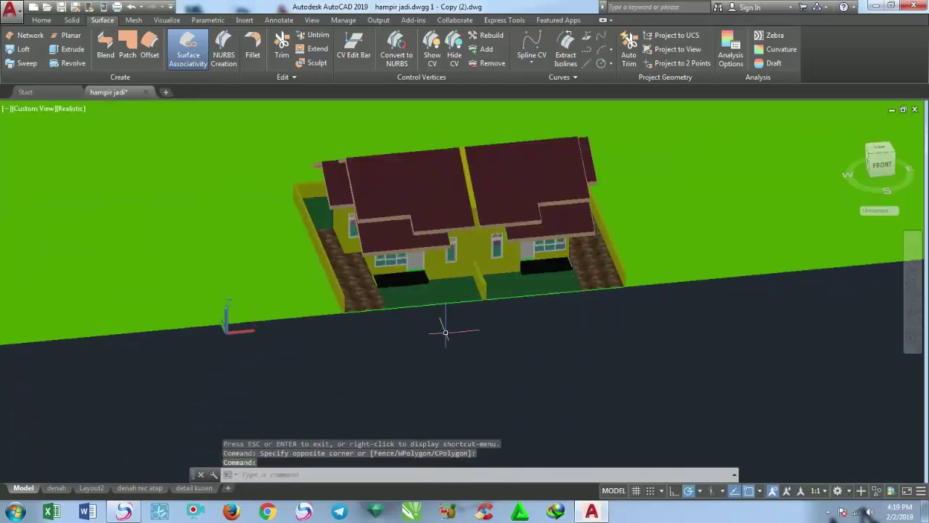
click(914, 319)
mouse_move(633, 363)
mouse_down()
mouse_move(543, 363)
mouse_move(563, 369)
mouse_move(358, 318)
mouse_up()
scroll(563, 363, down, 1)
scroll(561, 355, down, 2)
scroll(561, 355, down, 3)
key(Escape)
scroll(110, 167, down, 3)
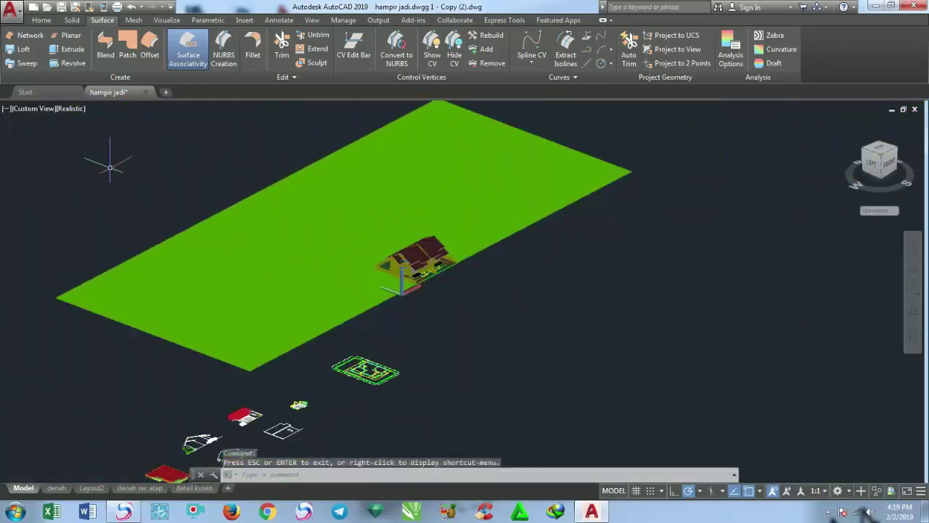
click(25, 109)
click(30, 137)
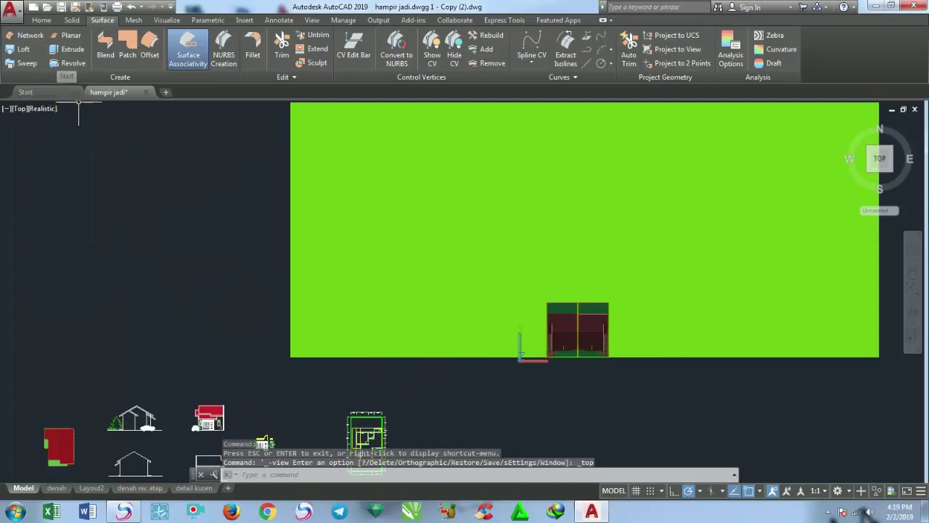
Set the visual style to 2D Wireframe and bring the loose blocks into view.
click(46, 110)
click(86, 138)
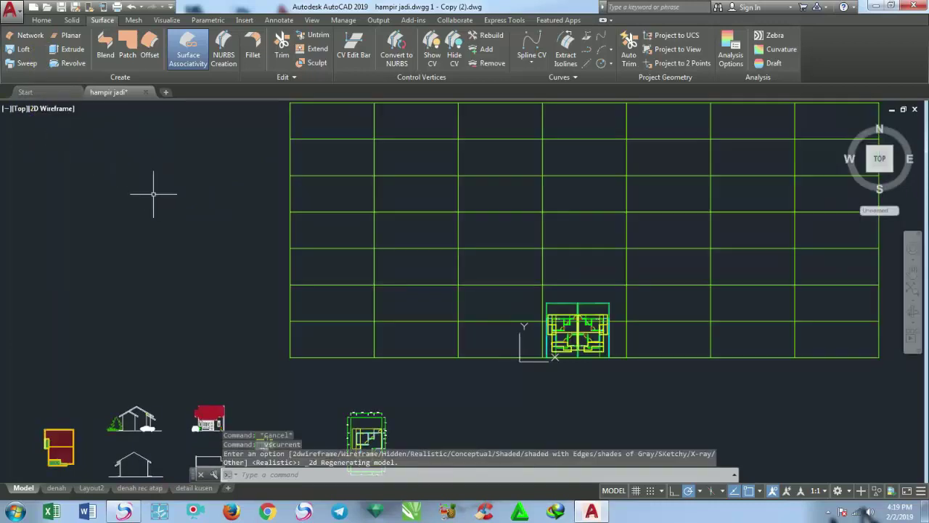
scroll(145, 196, down, 3)
middle_drag(276, 306, 504, 276)
Window-select the loose elevation and plan blocks and move them further left.
click(492, 297)
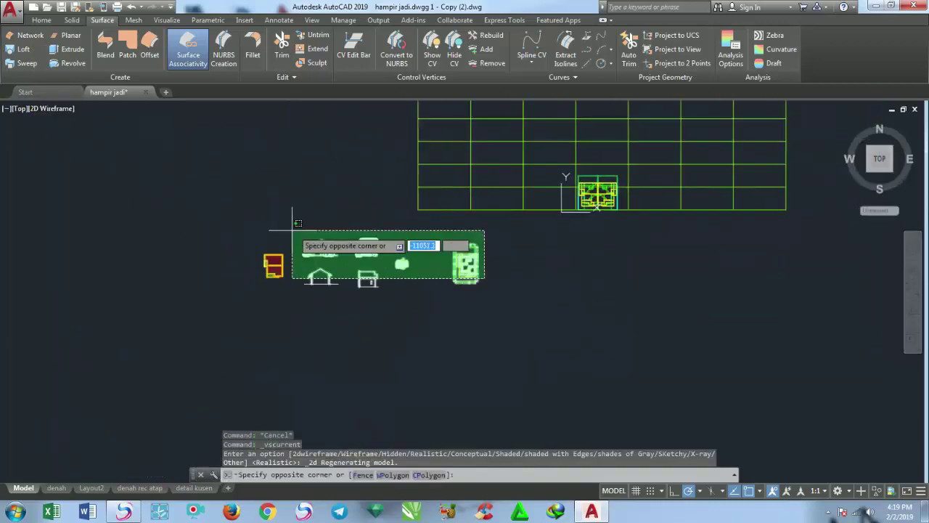
click(204, 208)
click(475, 310)
click(215, 222)
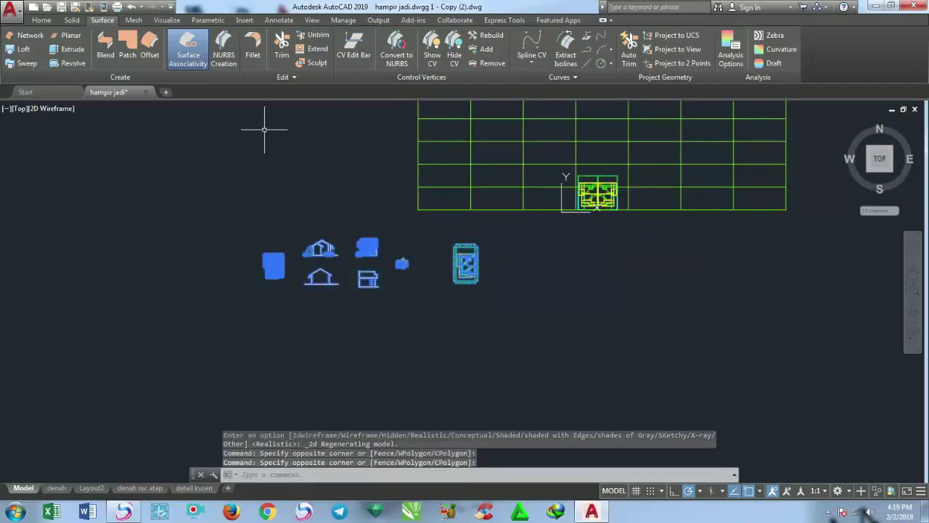
click(44, 21)
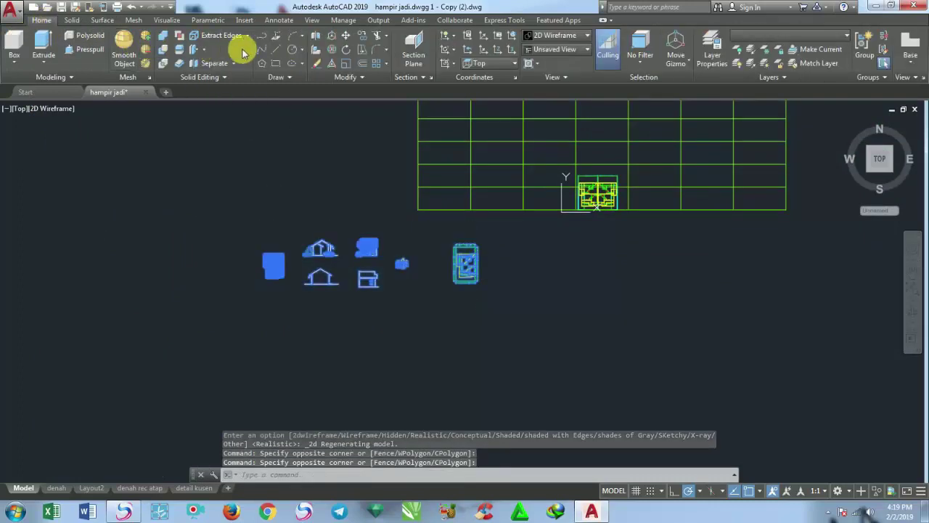
text(m)
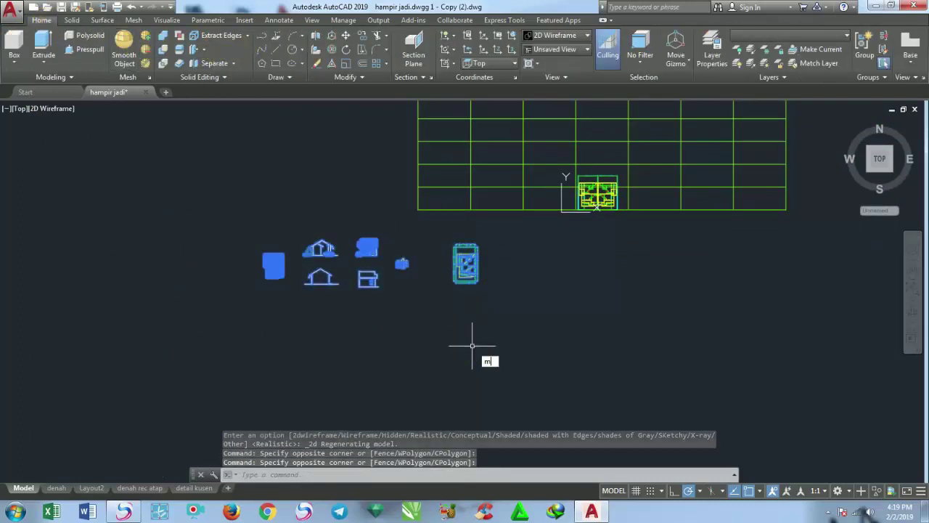
key(Return)
click(487, 326)
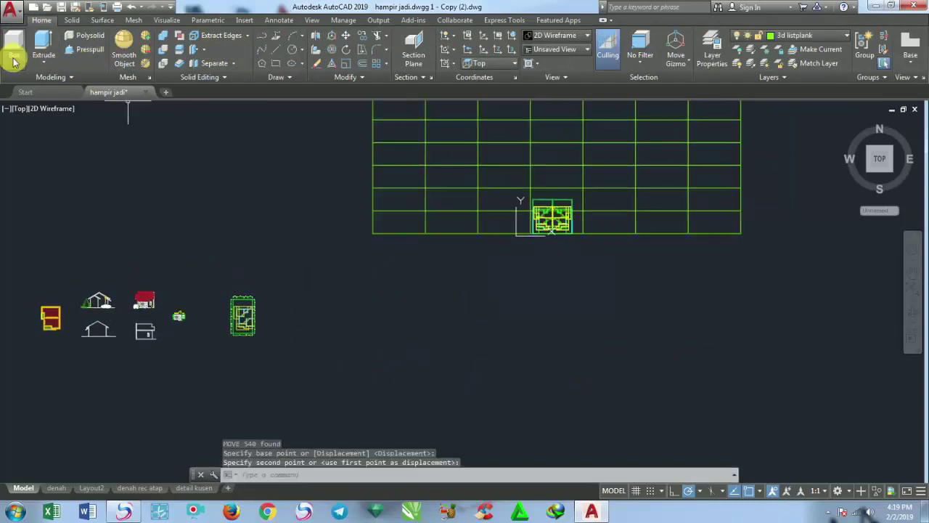
click(109, 23)
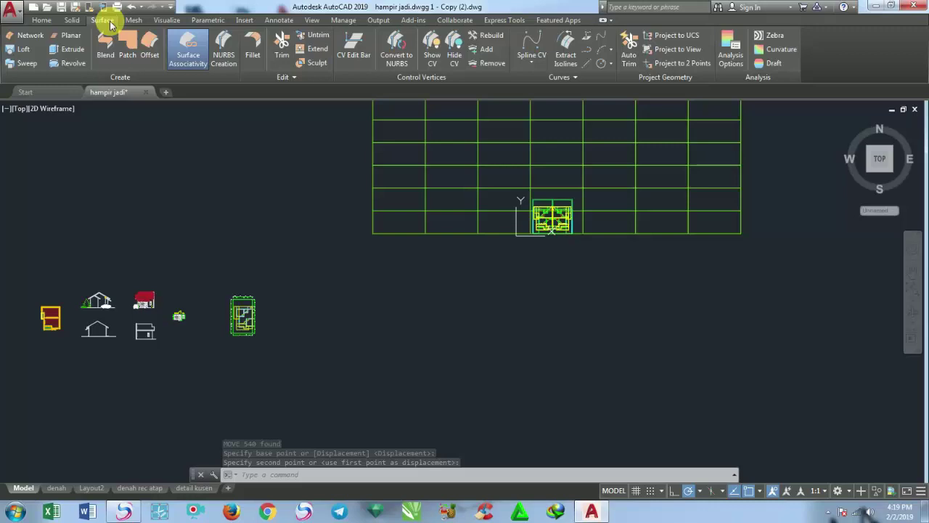
Draw a narrow planar strip across the grid's lower band.
click(61, 36)
click(373, 233)
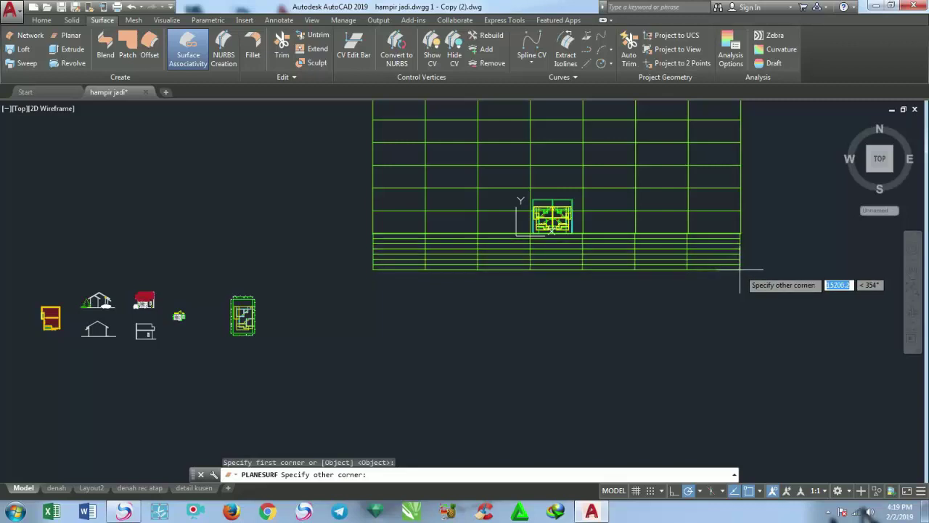
click(742, 270)
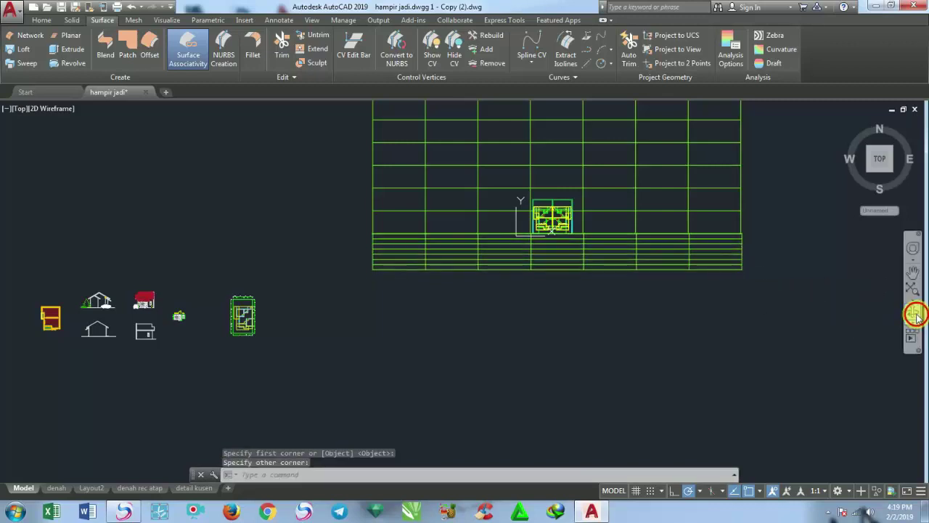
shift+middle_click(545, 300)
right_click(276, 205)
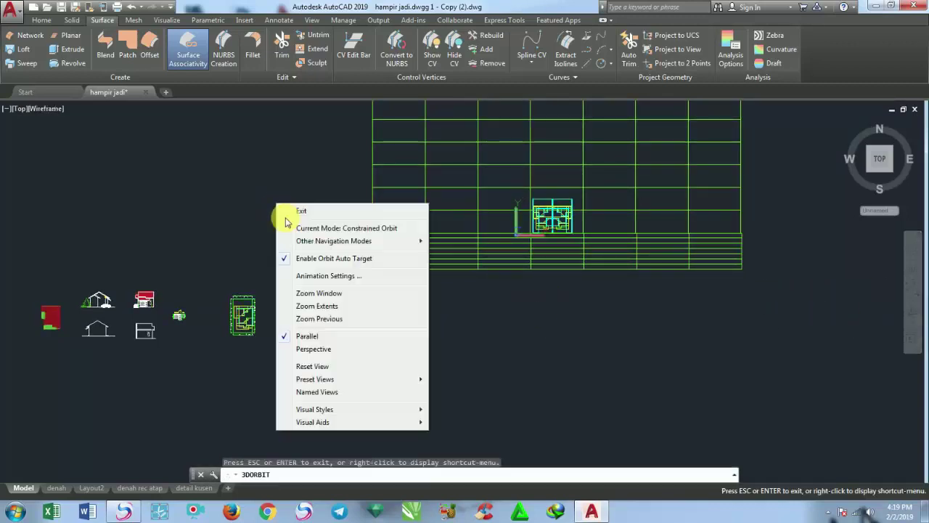
click(293, 212)
Switch to SW Isometric view and orbit to face the house more frontally.
click(23, 110)
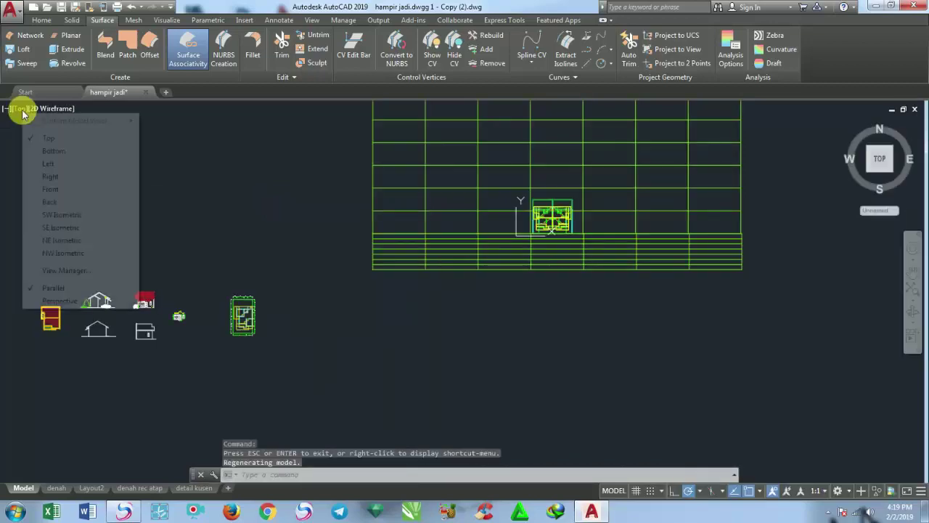
click(68, 210)
scroll(574, 243, up, 5)
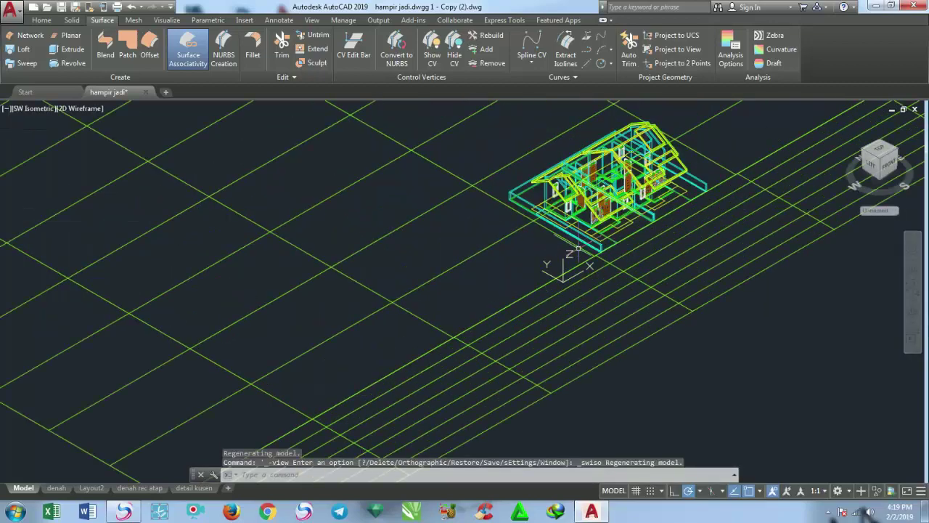
scroll(574, 243, up, 3)
scroll(574, 243, up, 1)
click(911, 320)
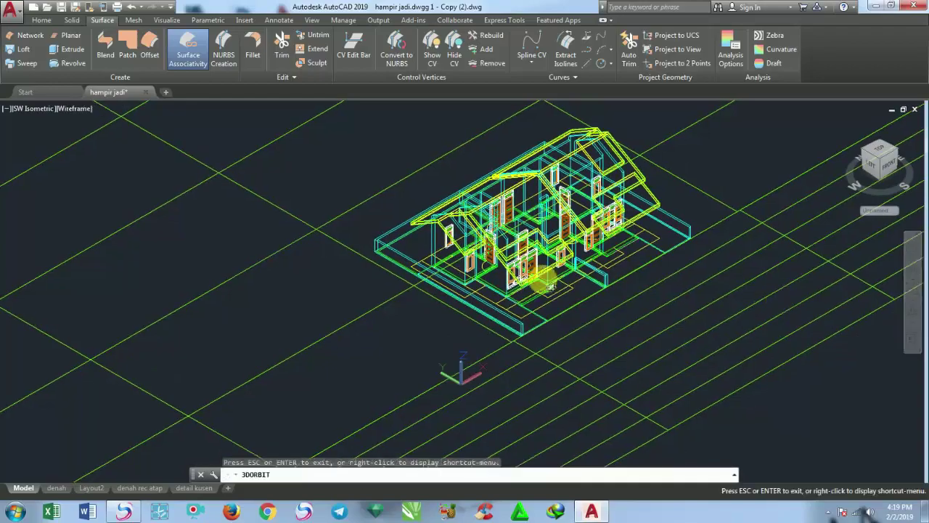
mouse_move(552, 261)
mouse_down()
mouse_move(436, 276)
mouse_move(415, 201)
mouse_up()
right_click(415, 202)
click(440, 206)
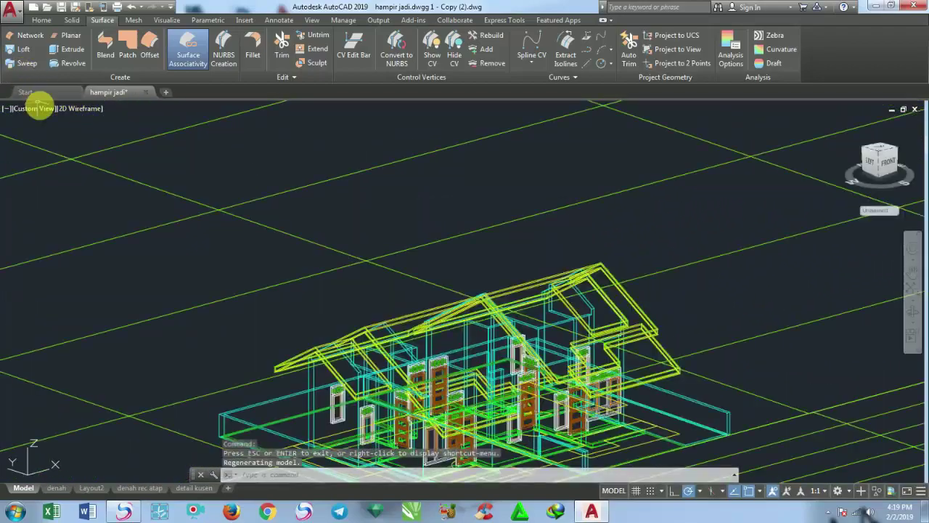
Set the visual style to Realistic and pan the view slightly down.
click(40, 109)
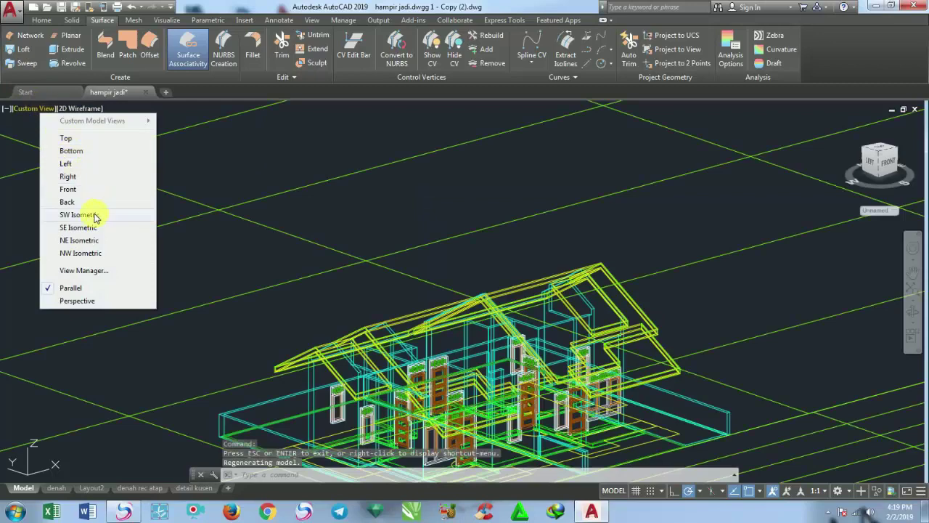
click(74, 109)
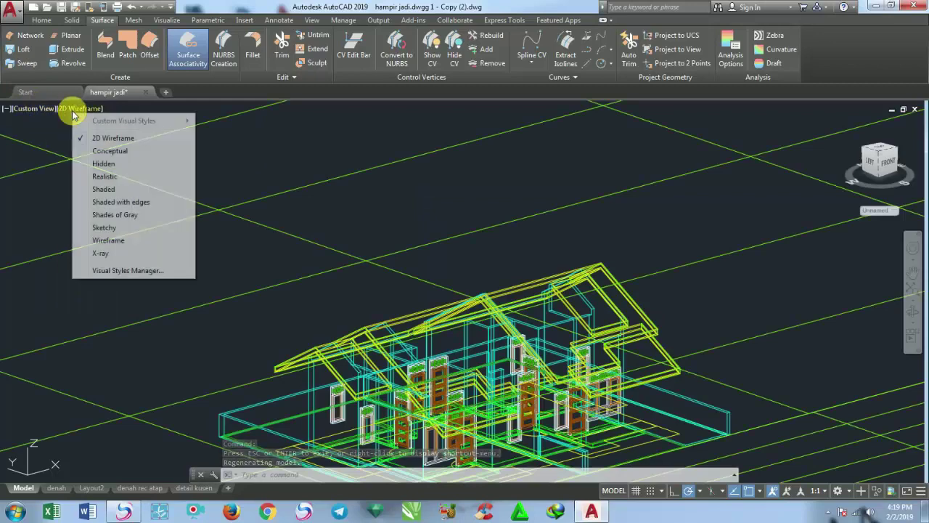
click(106, 177)
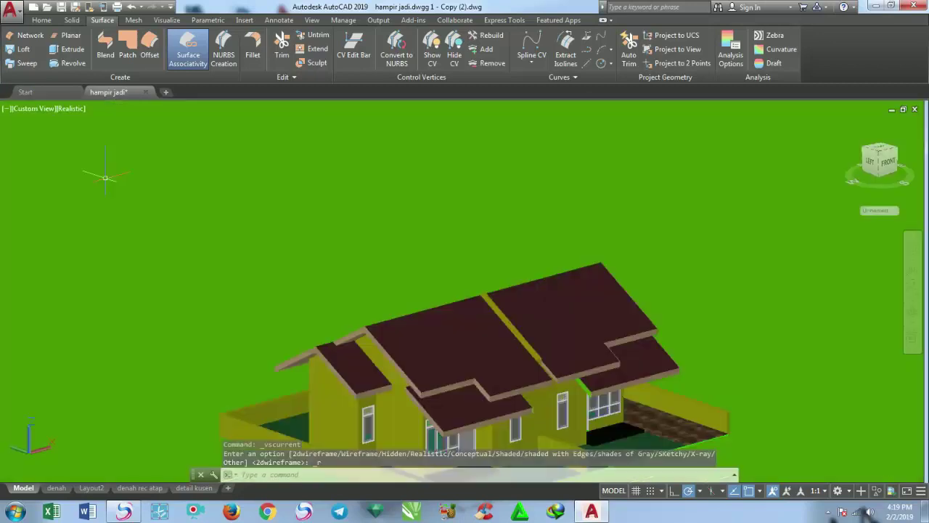
scroll(461, 279, down, 5)
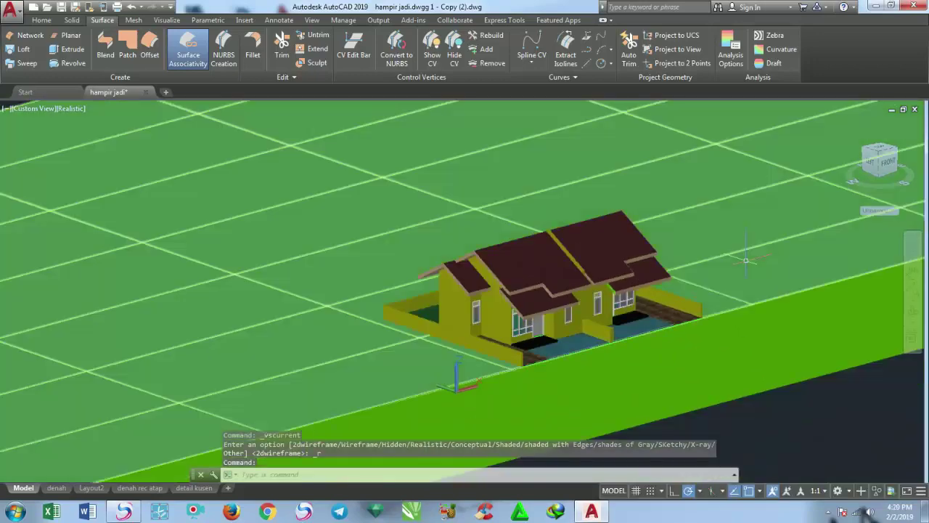
scroll(699, 284, up, 2)
drag(698, 285, 695, 304)
click(327, 49)
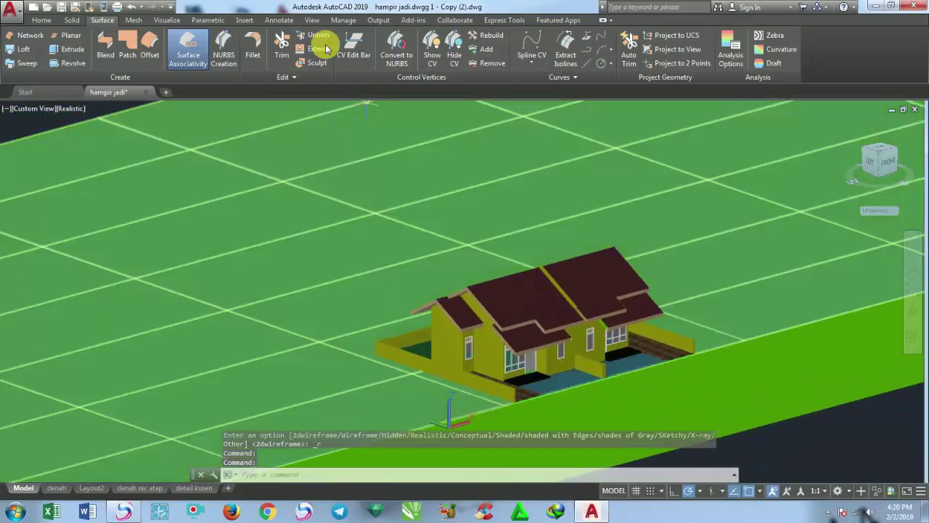
Open the Materials Browser and apply Grass - Bluegrass to the ground.
click(167, 20)
click(617, 35)
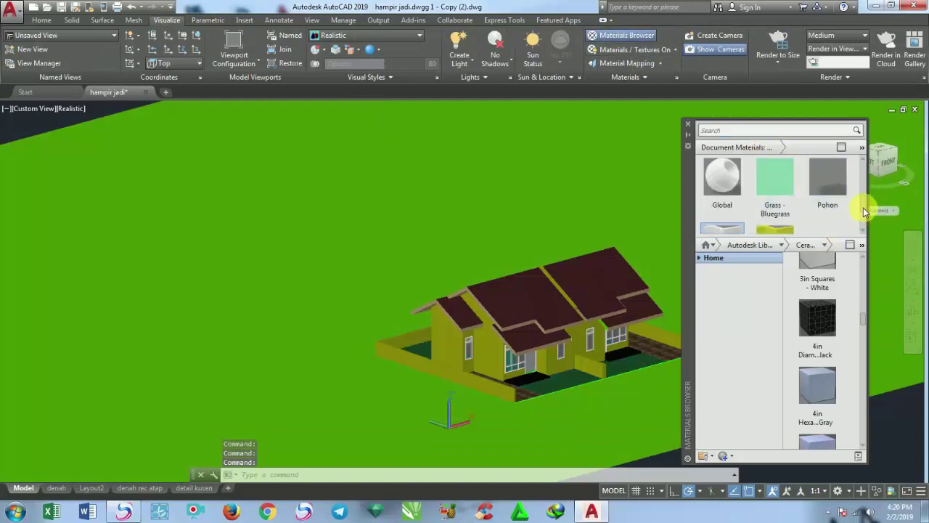
scroll(864, 207, down, 2)
scroll(867, 214, down, 1)
scroll(867, 228, down, 2)
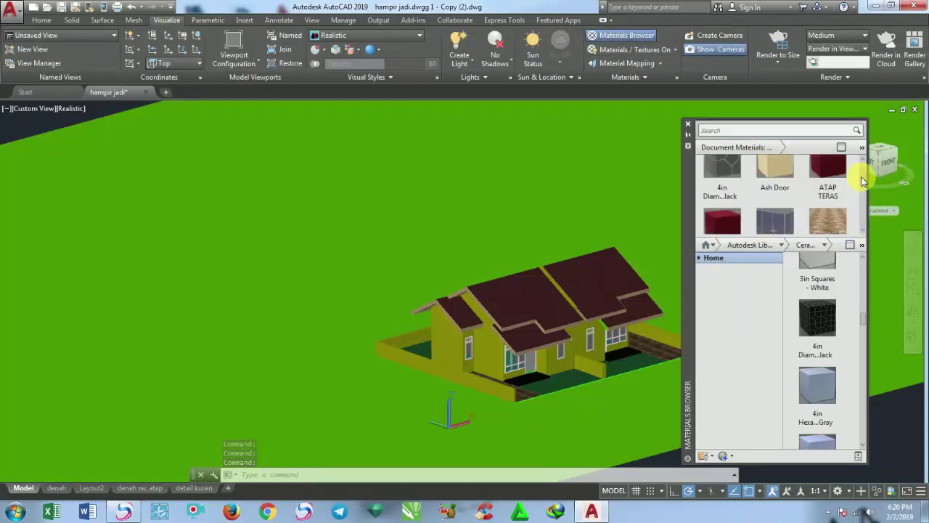
scroll(863, 182, up, 1)
scroll(866, 202, up, 2)
scroll(868, 215, down, 1)
scroll(868, 210, up, 1)
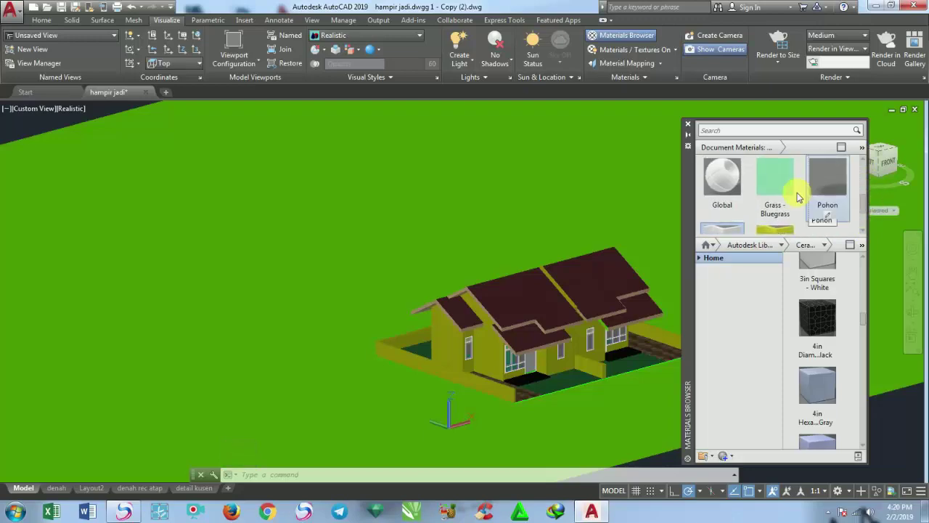
drag(774, 182, 255, 235)
Apply the Sitework material Aggregate - High to the road.
scroll(172, 217, down, 2)
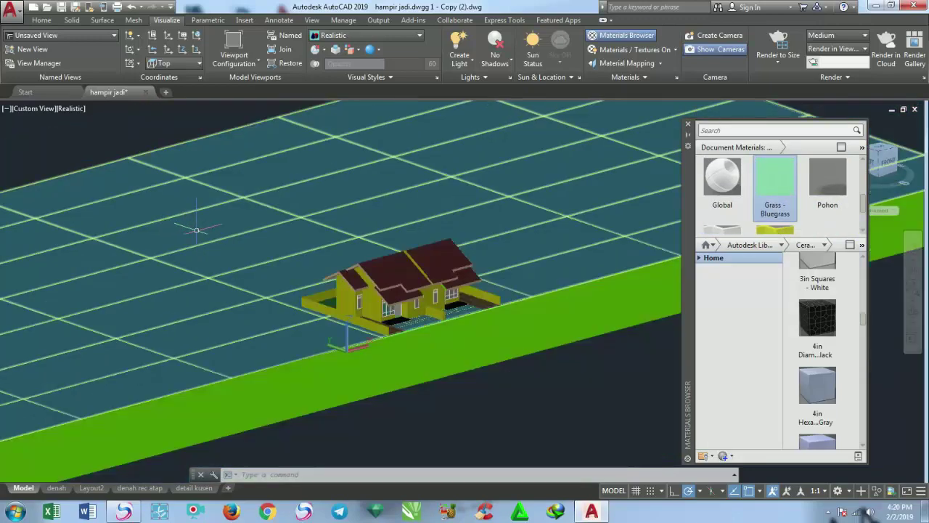
scroll(846, 283, up, 1)
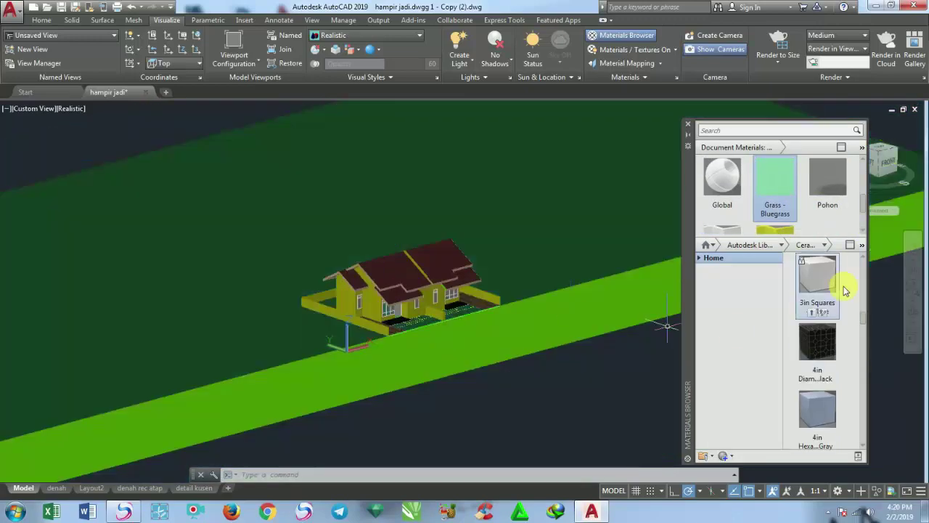
click(779, 248)
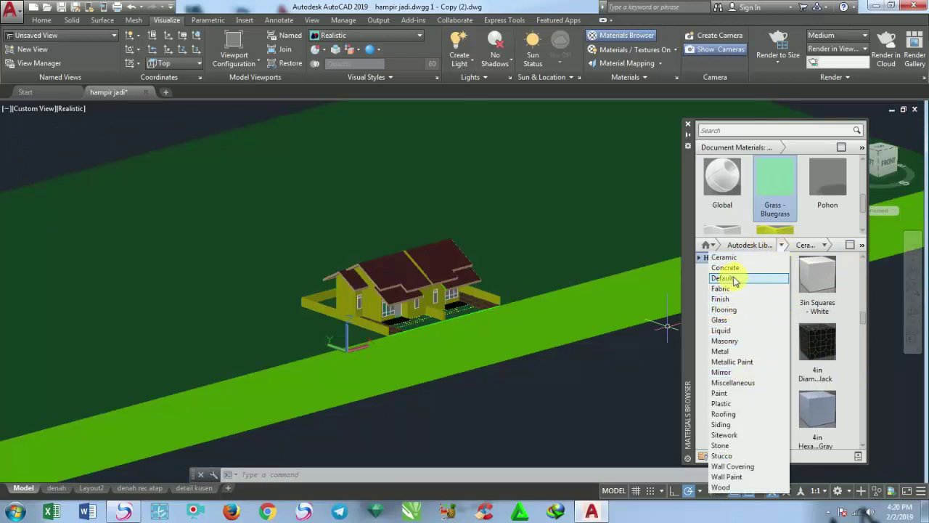
click(735, 435)
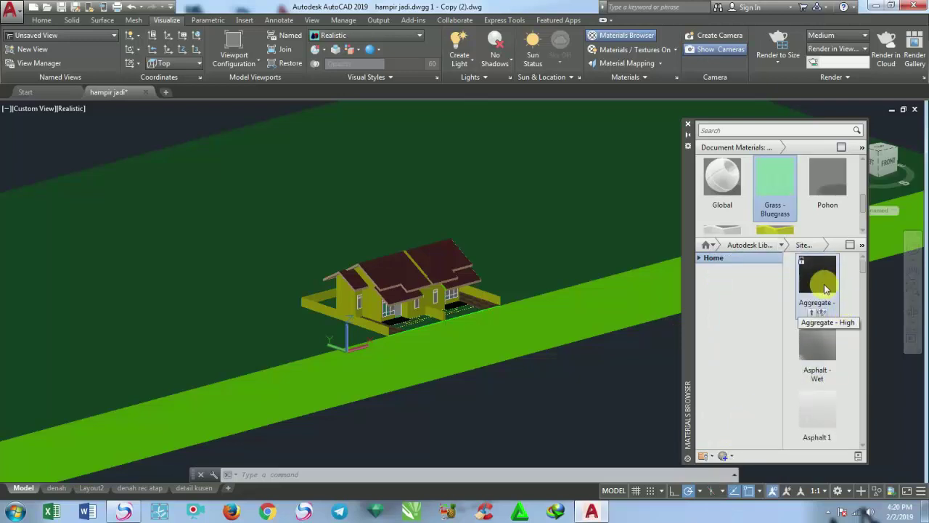
drag(824, 289, 605, 309)
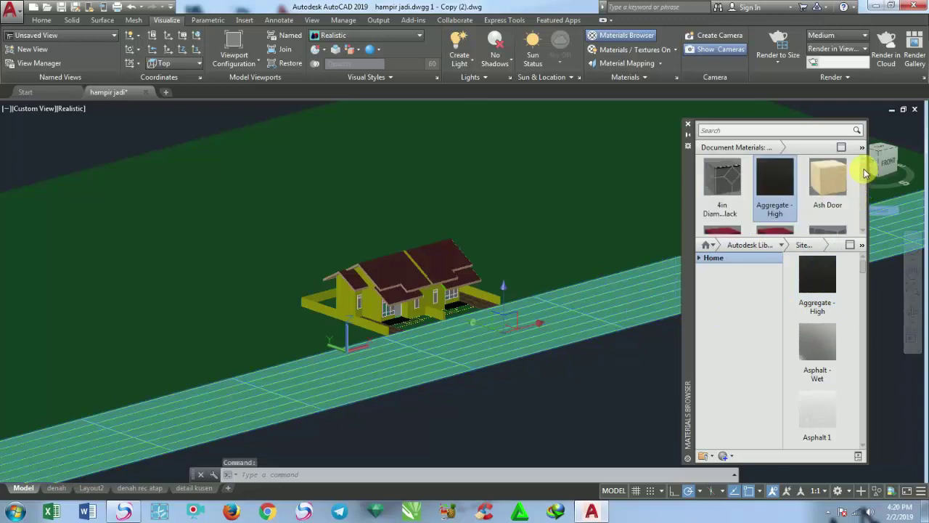
Orbit the view to look at the house front.
scroll(769, 174, down, 2)
scroll(491, 392, up, 2)
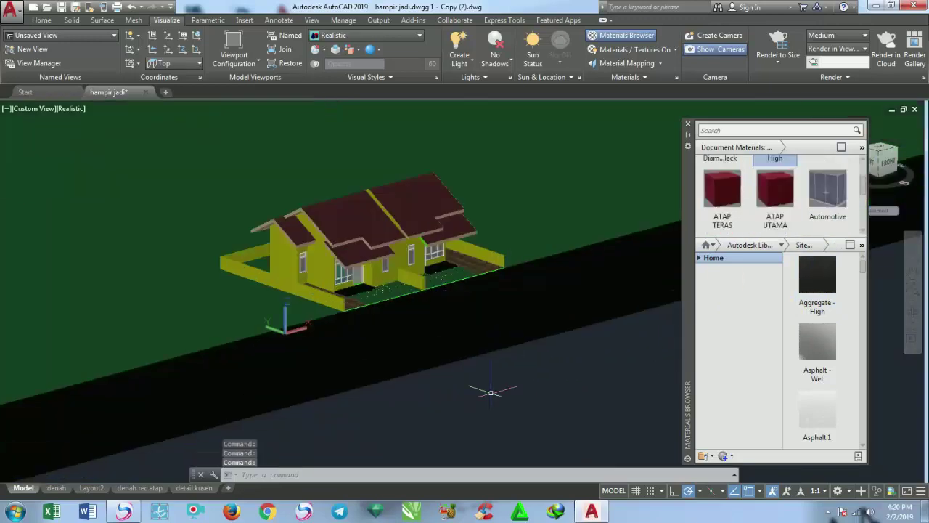
scroll(290, 265, up, 2)
scroll(291, 265, up, 1)
scroll(775, 189, up, 2)
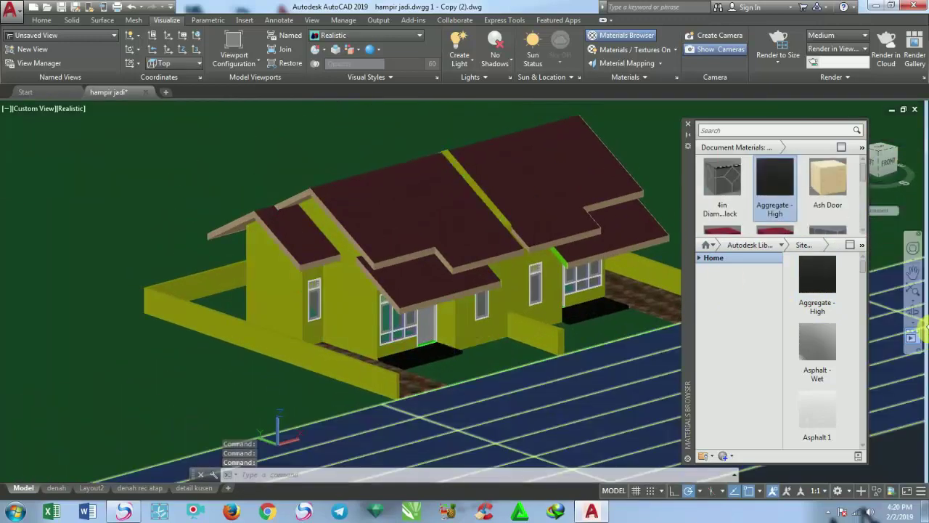
click(913, 311)
mouse_move(570, 297)
mouse_down()
mouse_move(484, 302)
mouse_move(436, 286)
mouse_move(353, 321)
mouse_move(472, 312)
mouse_move(488, 323)
mouse_move(461, 349)
mouse_move(307, 341)
mouse_move(286, 321)
mouse_move(259, 328)
mouse_move(371, 344)
mouse_move(315, 332)
mouse_move(363, 331)
mouse_move(411, 355)
mouse_move(398, 344)
mouse_move(407, 340)
mouse_up()
Exit orbit and hide the window-selected ground and road surfaces.
right_click(398, 344)
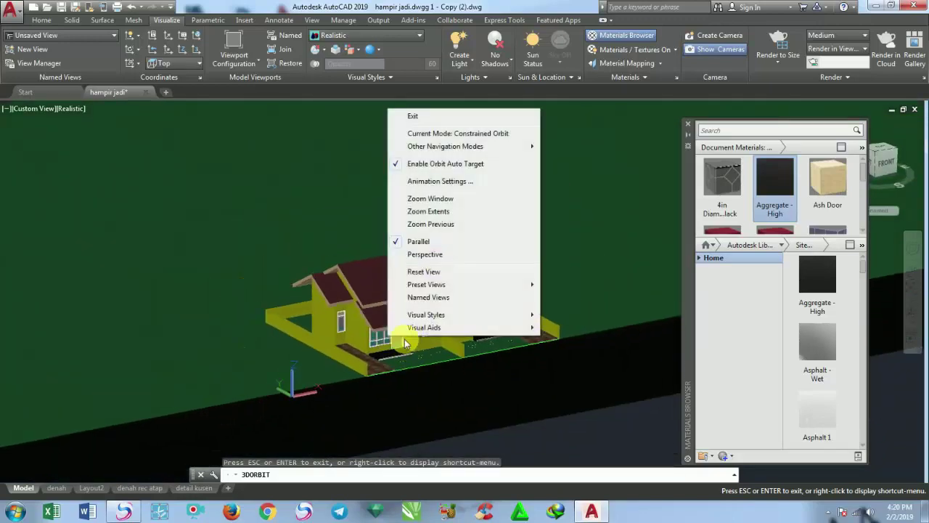
click(413, 115)
scroll(428, 154, down, 3)
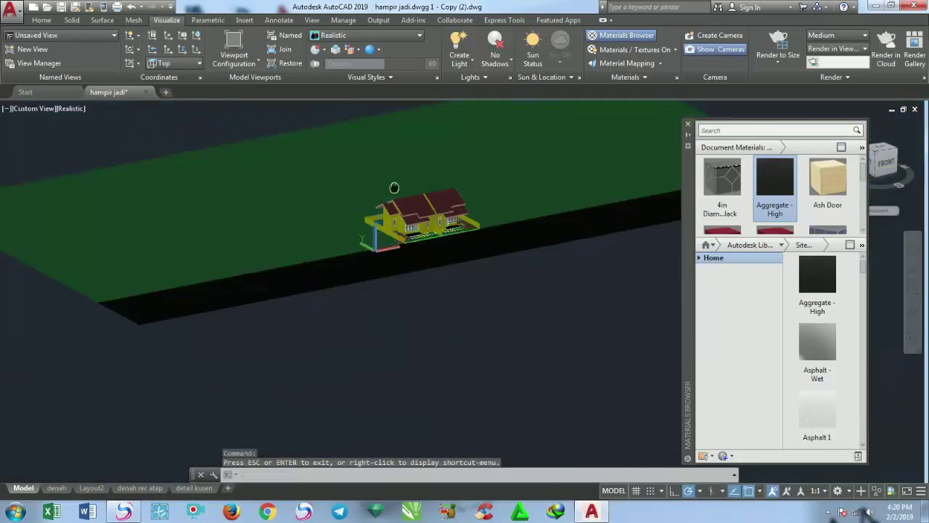
scroll(479, 240, up, 2)
click(581, 350)
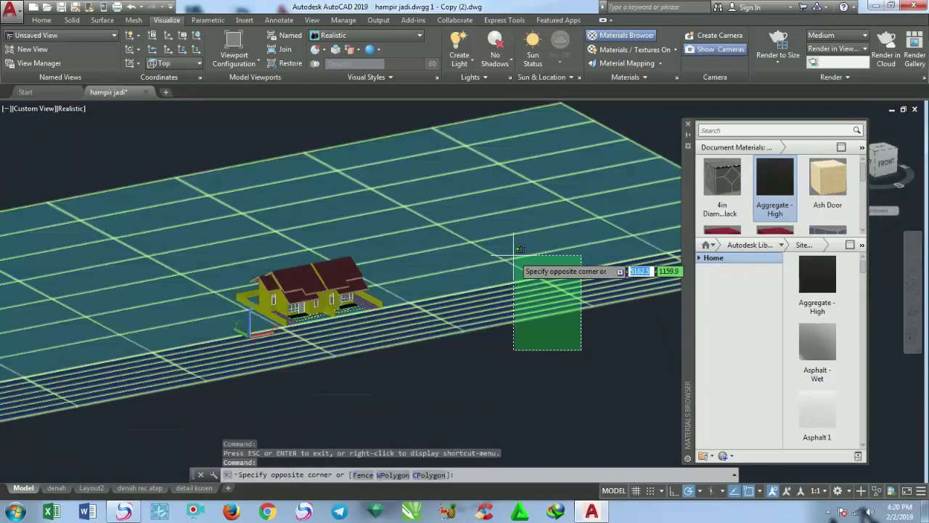
click(513, 256)
click(513, 256)
text(HIDE)
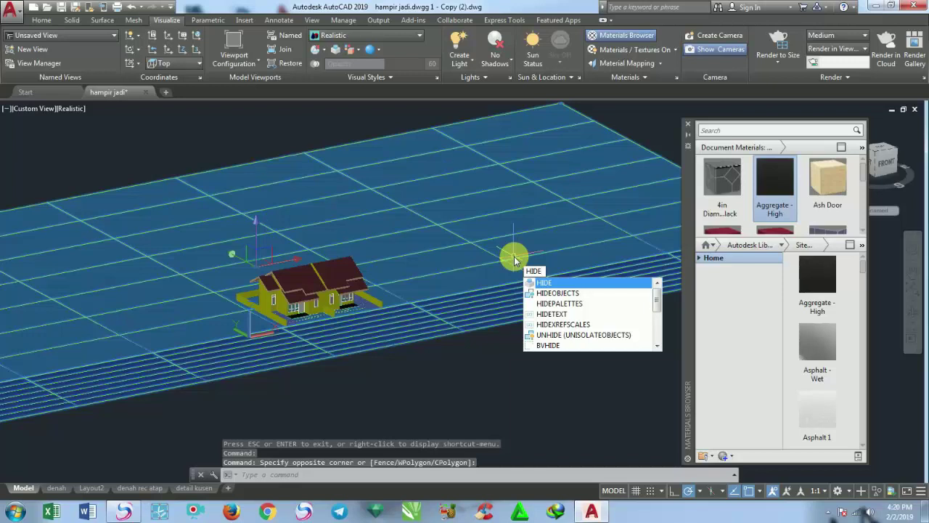
key(Down)
key(Return)
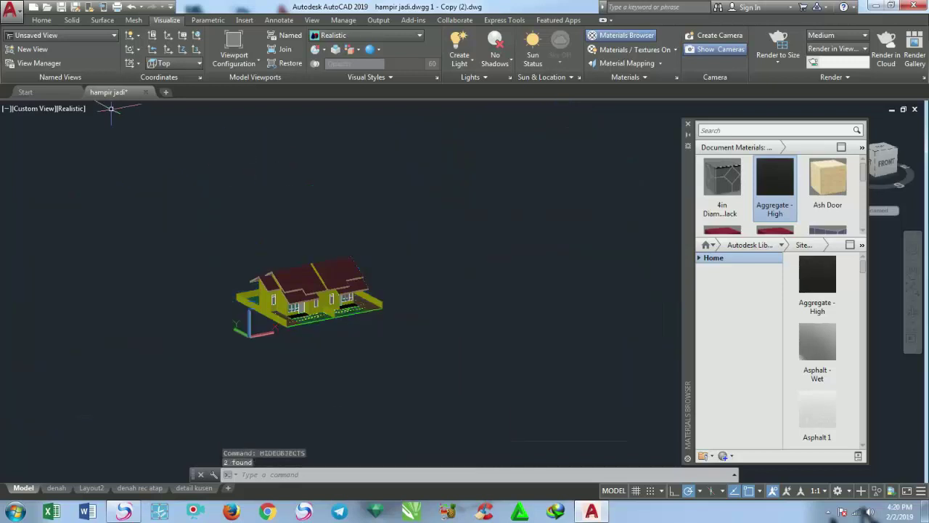
Show the Front view in 2D Wireframe and zoom into the house elevation.
click(33, 109)
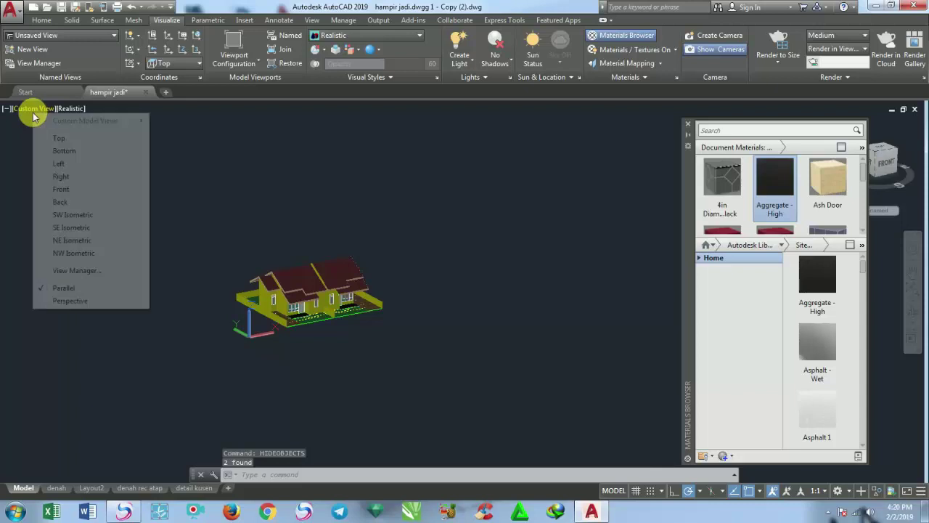
click(61, 189)
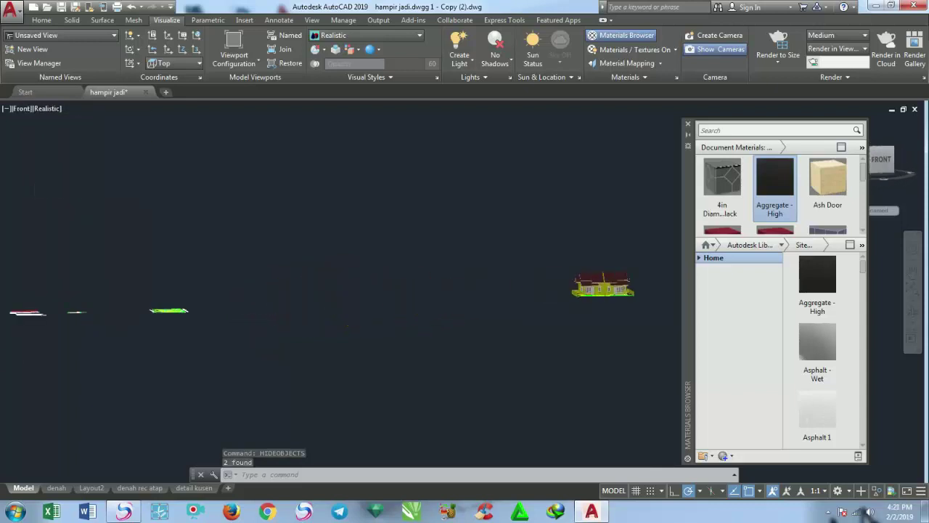
click(45, 110)
click(60, 131)
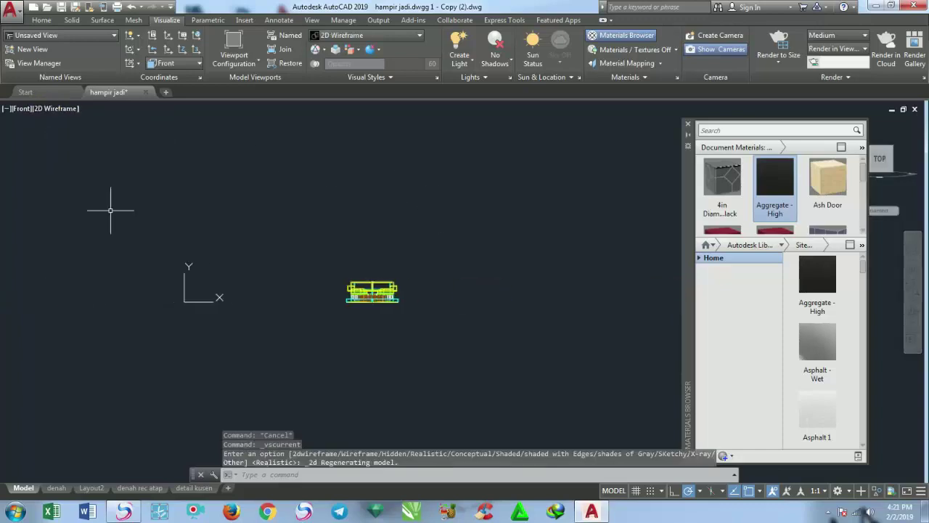
scroll(431, 284, up, 5)
scroll(330, 322, up, 3)
scroll(207, 305, down, 3)
middle_drag(208, 305, 145, 342)
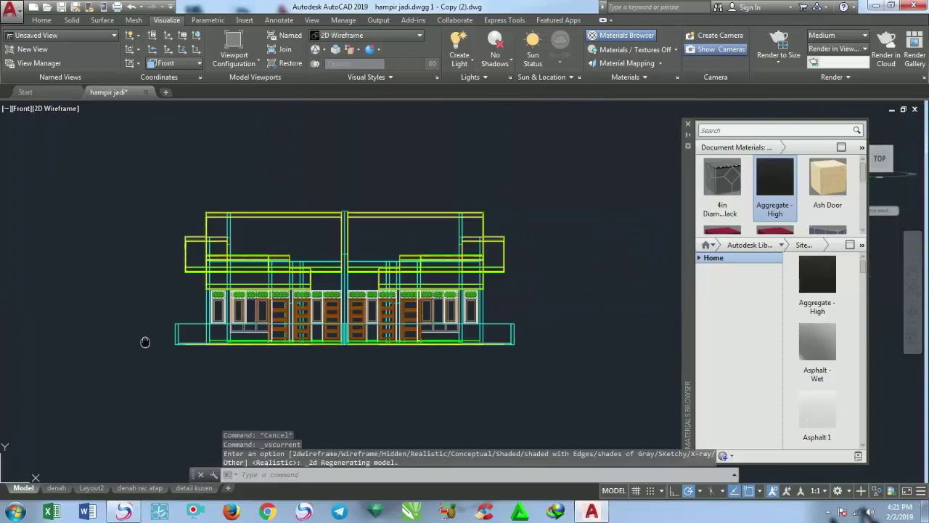
scroll(149, 334, up, 2)
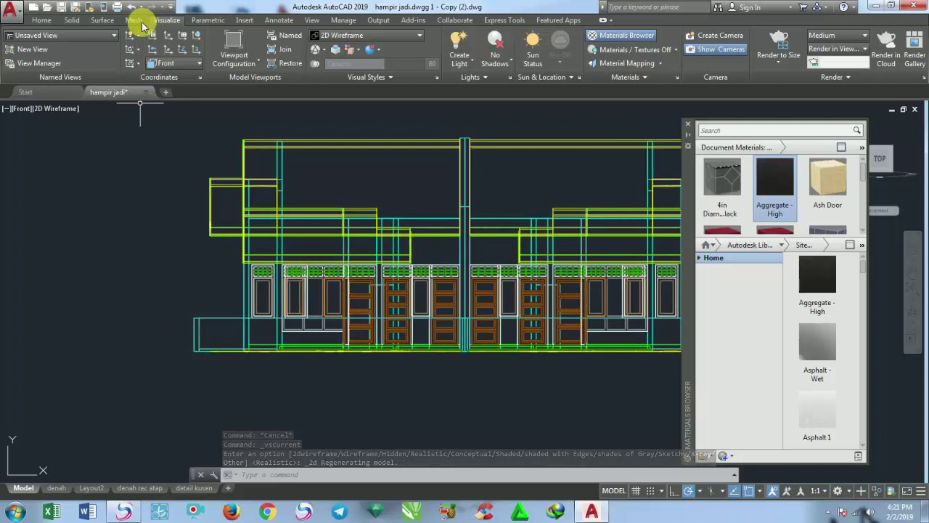
Draw a tall rectangular planar surface left of the house by picking two corners.
click(103, 19)
click(66, 35)
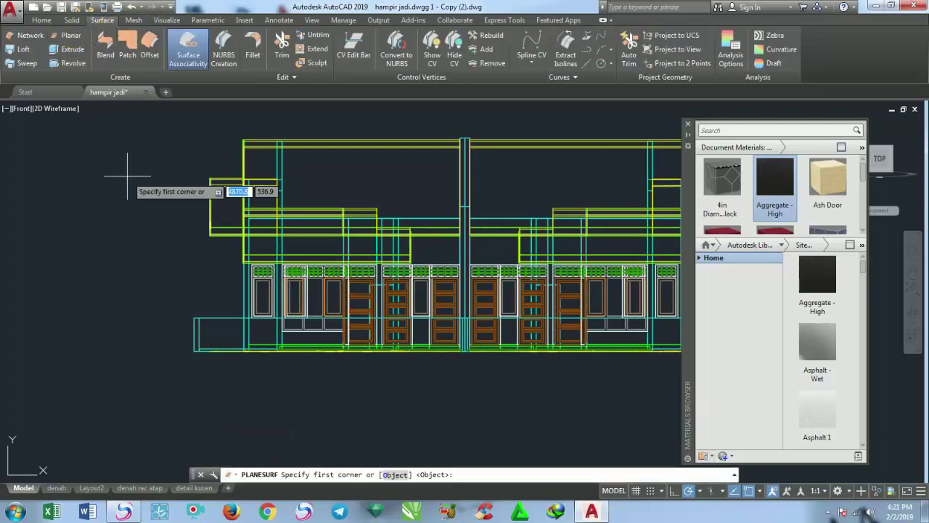
middle_drag(127, 175, 278, 256)
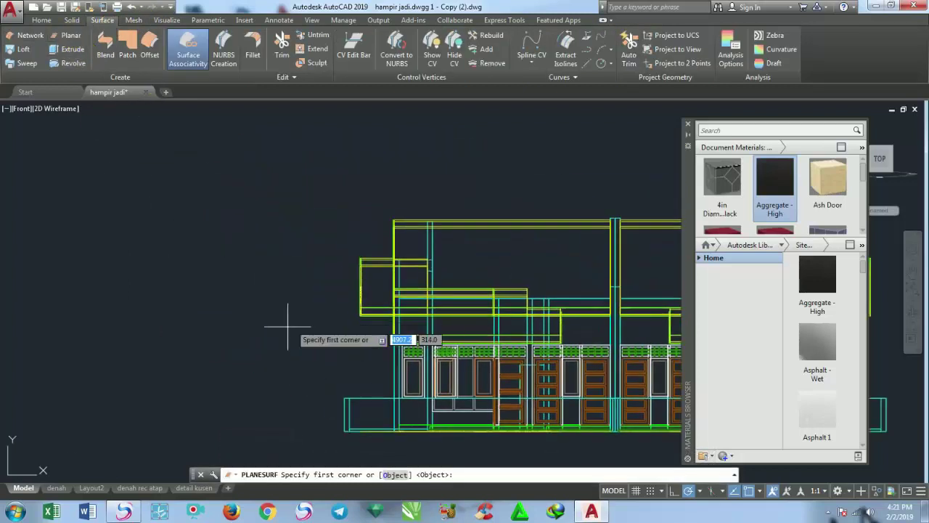
click(327, 430)
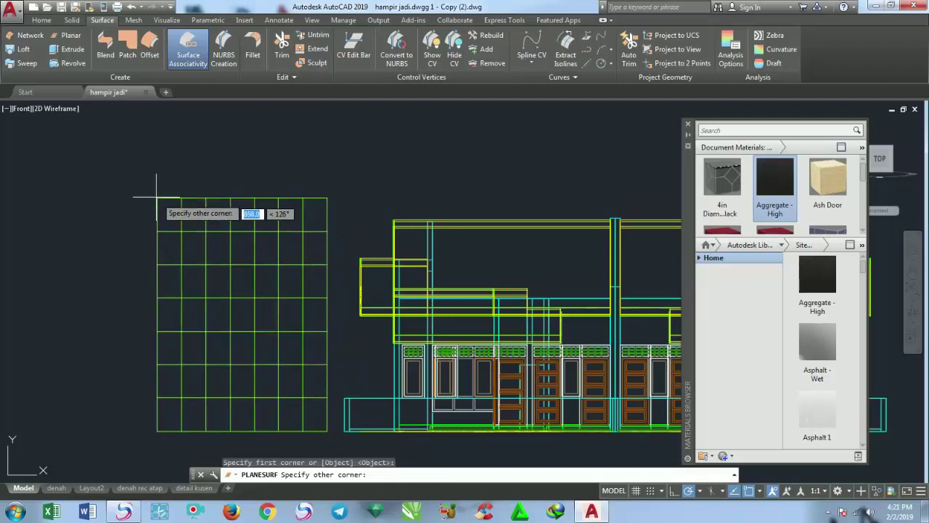
click(145, 175)
Recentre the surface and house, then switch the visual style to Conceptual.
middle_drag(309, 234, 315, 235)
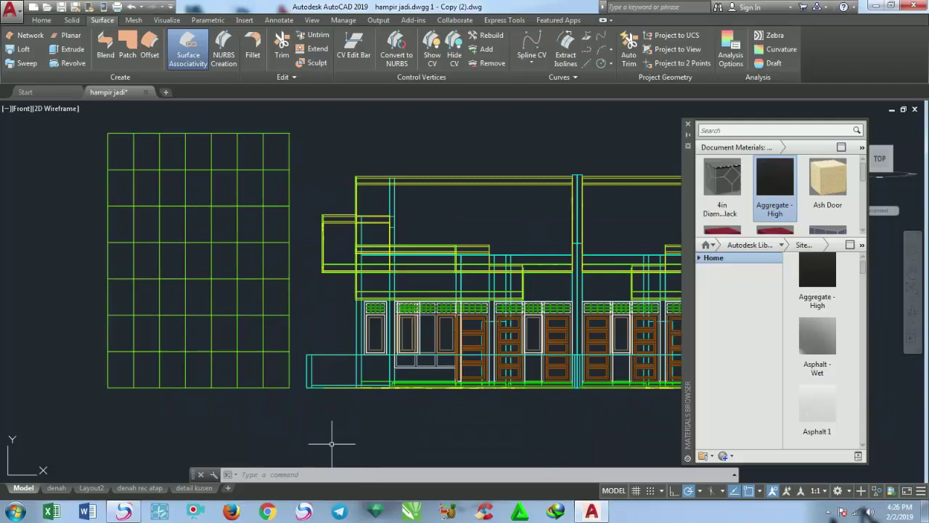
mouse_move(264, 372)
middle_down()
mouse_move(228, 292)
mouse_move(276, 260)
middle_up()
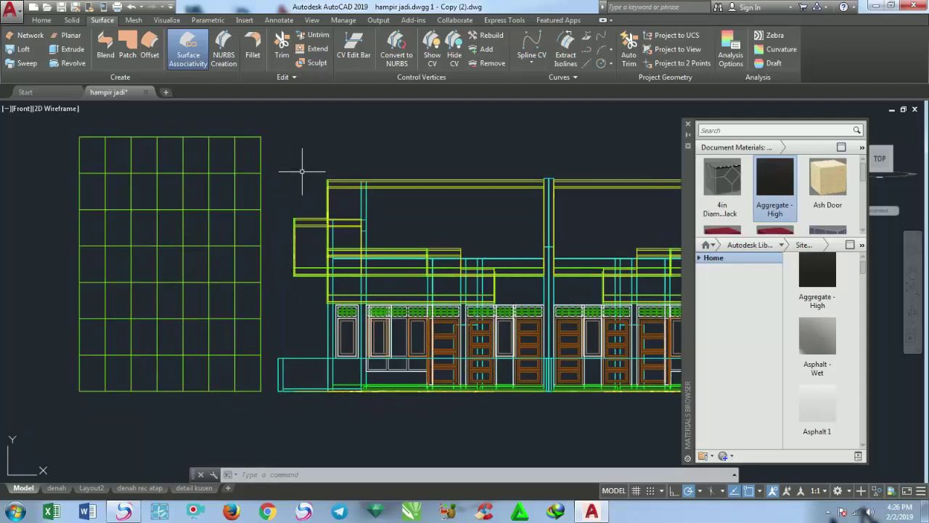
scroll(302, 171, down, 1)
scroll(379, 191, up, 1)
click(68, 111)
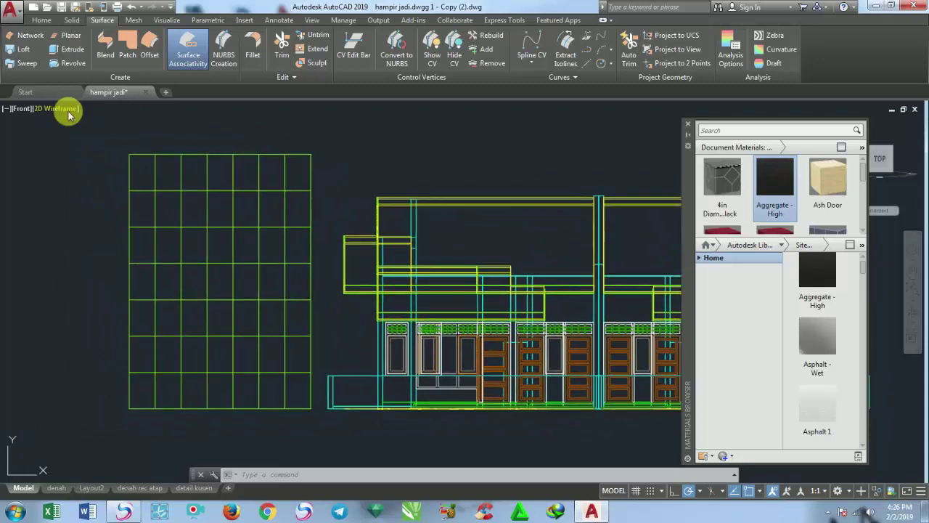
click(91, 155)
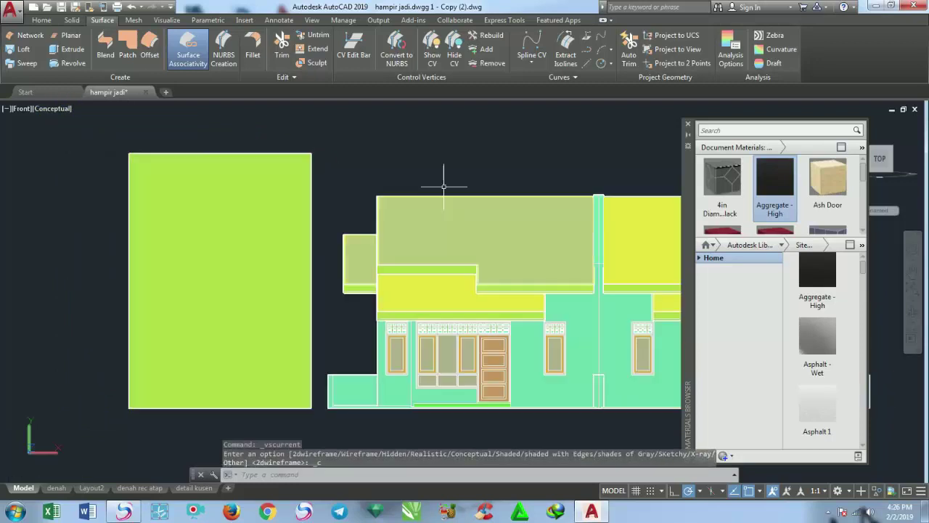
Switch the visual style to Realistic.
click(52, 109)
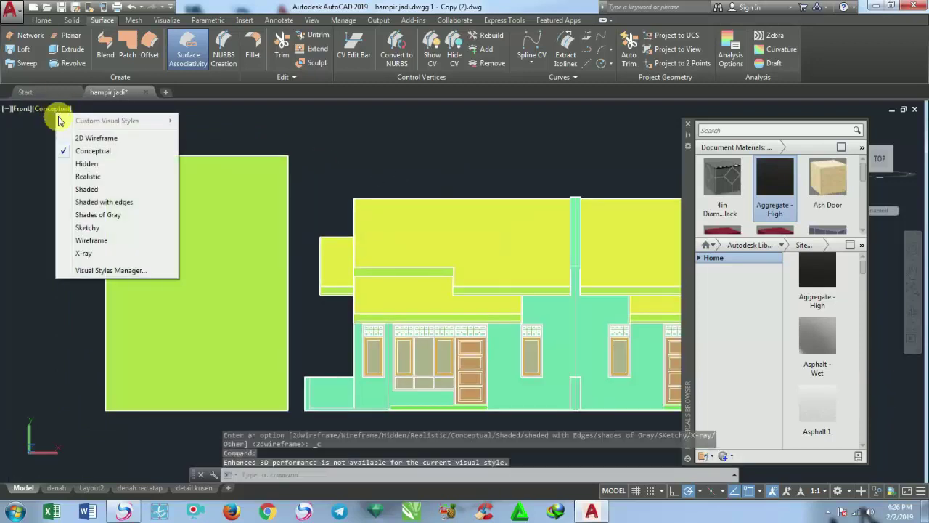
click(77, 176)
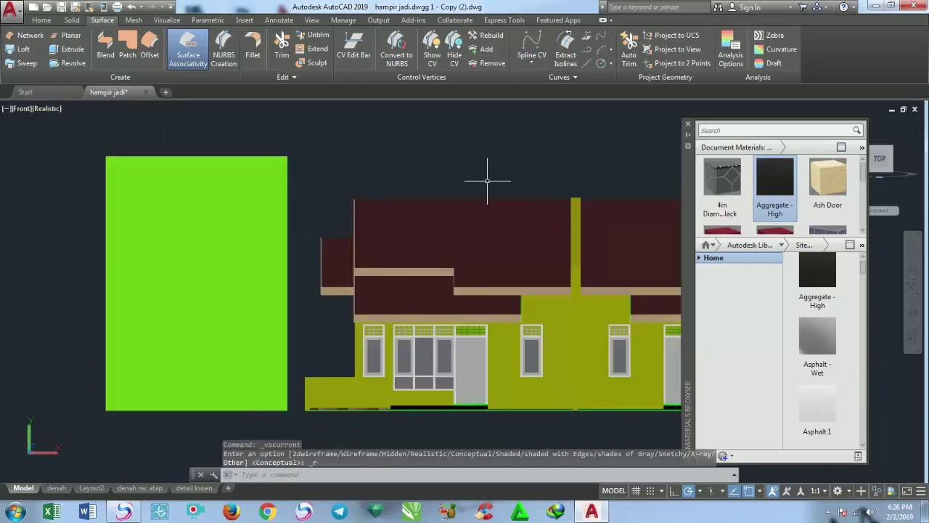
scroll(821, 187, down, 2)
Duplicate the Global material and name the copy 'pohon 1'.
scroll(865, 198, down, 1)
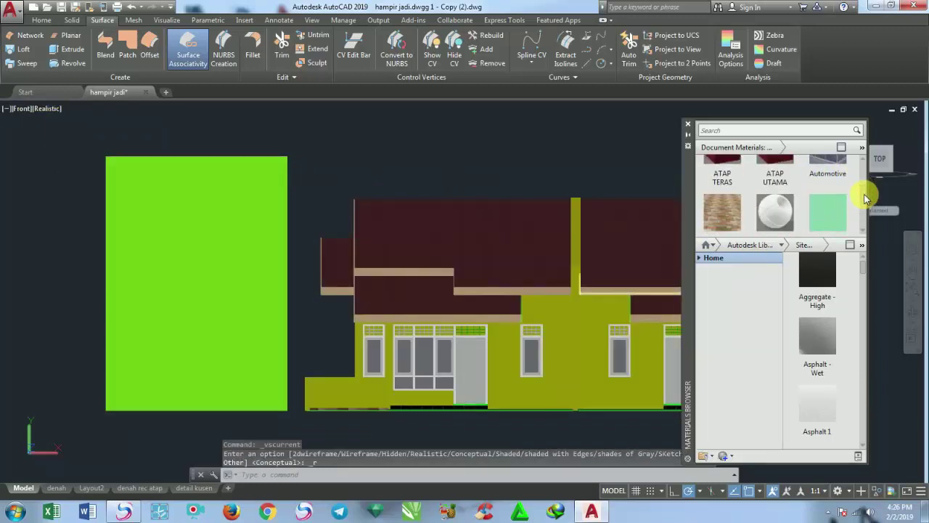
scroll(865, 197, down, 2)
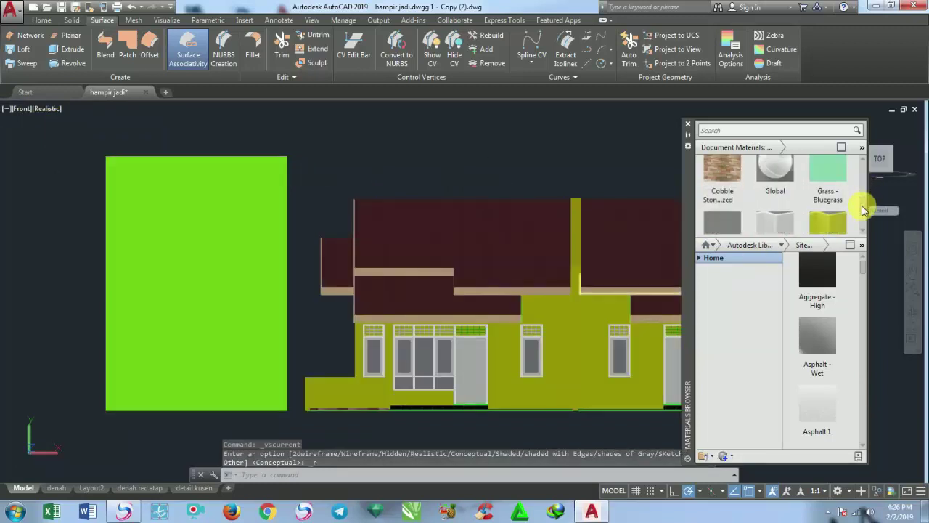
right_click(777, 184)
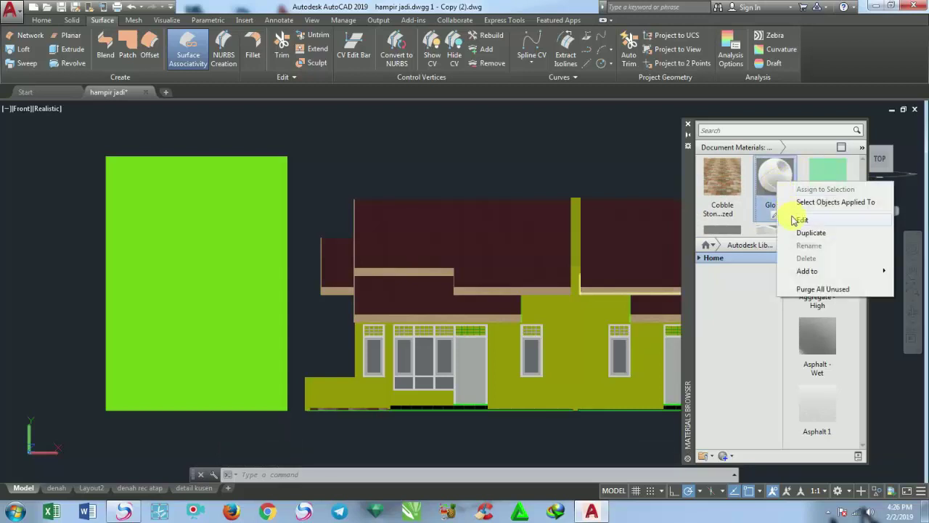
click(811, 232)
text(pohon 1)
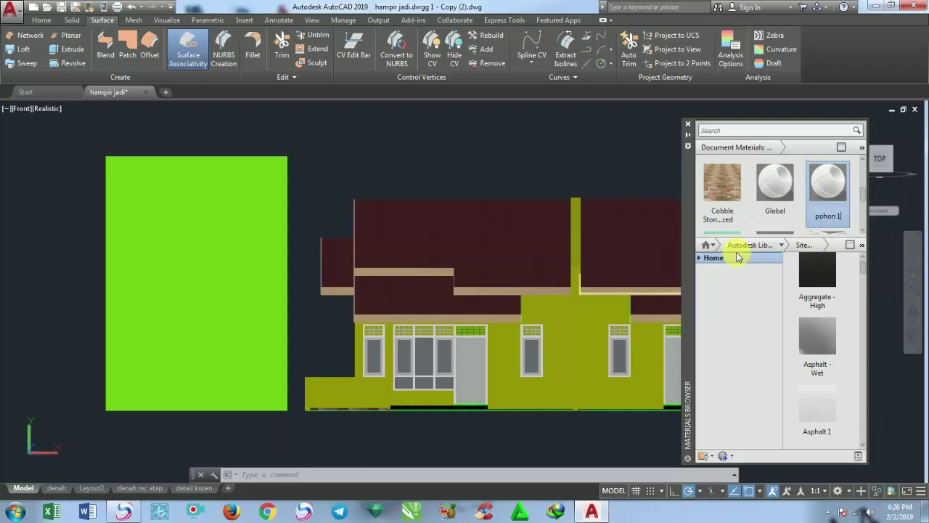
key(Return)
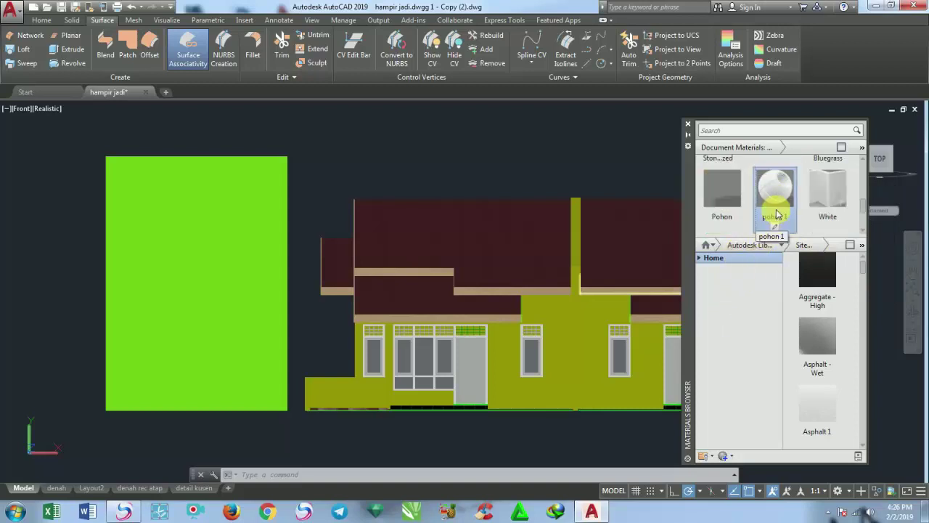
Open pohon 1 in the Materials Editor and browse the ada HP folder for an image.
right_click(777, 203)
click(801, 234)
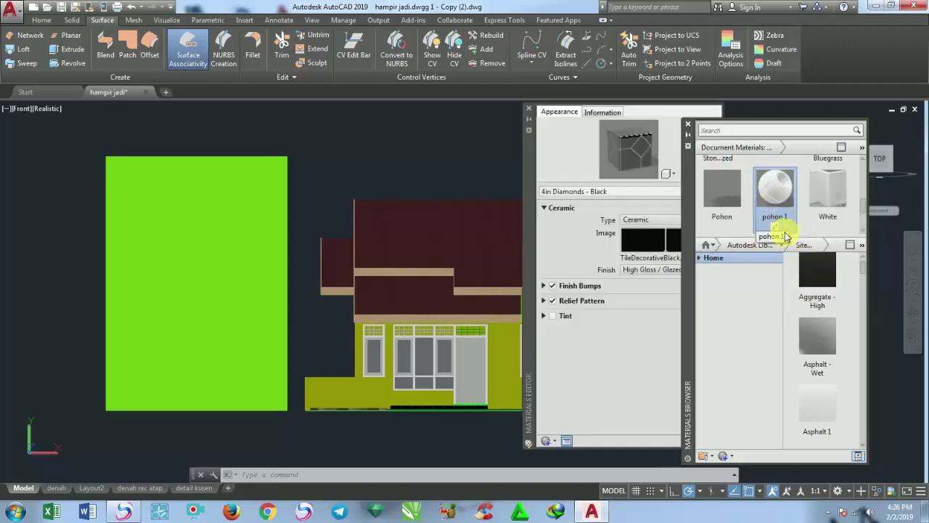
drag(533, 230, 430, 207)
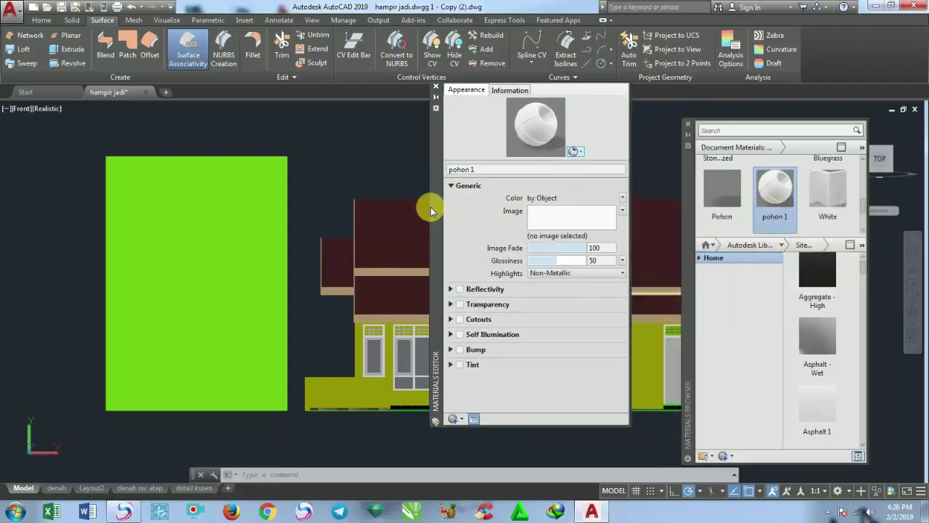
click(547, 223)
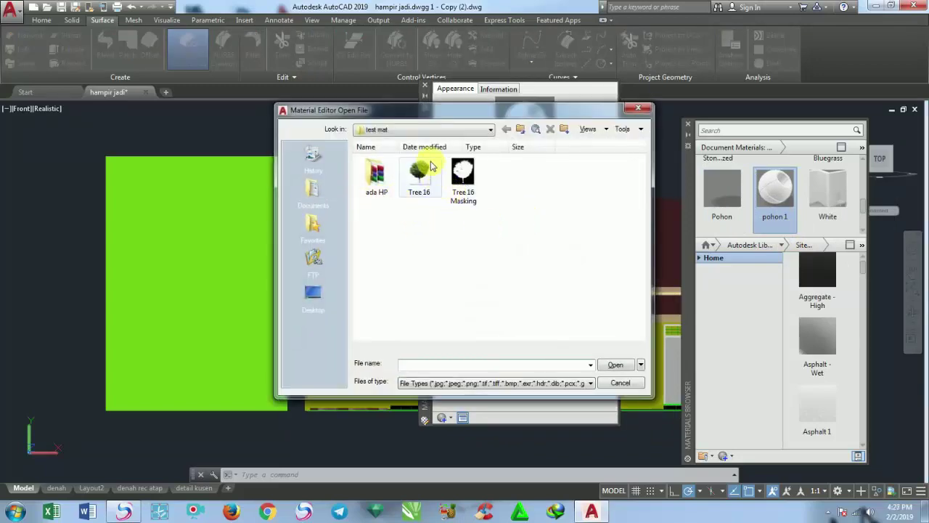
double_click(376, 174)
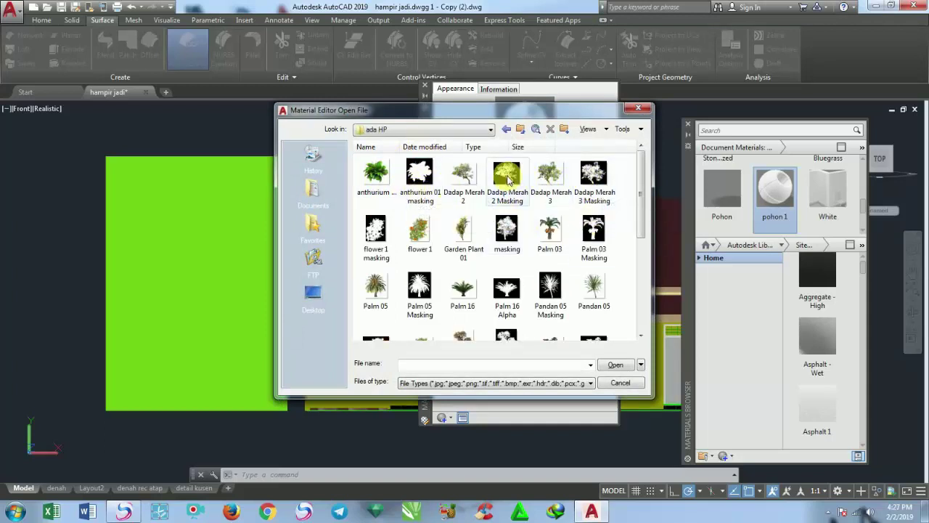
mouse_move(641, 209)
mouse_down()
mouse_move(639, 271)
mouse_move(645, 209)
mouse_up()
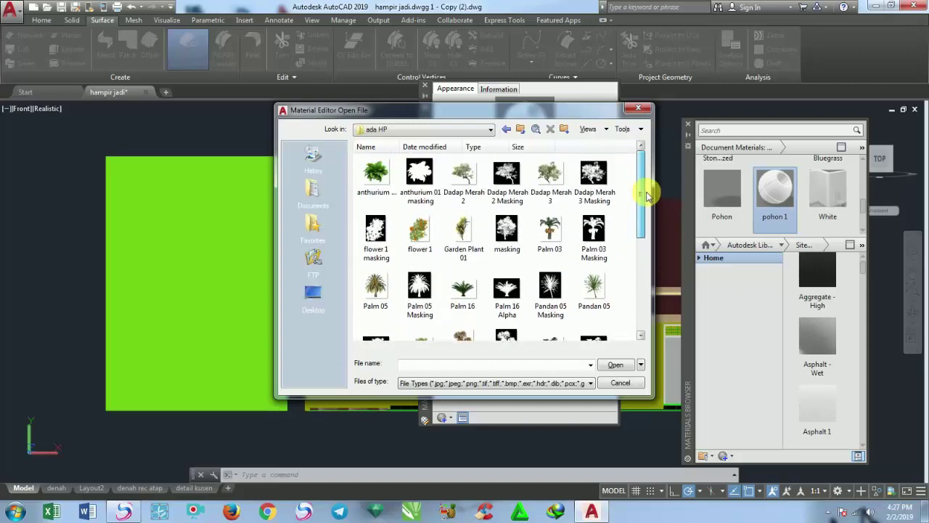
click(182, 140)
scroll(195, 185, down, 3)
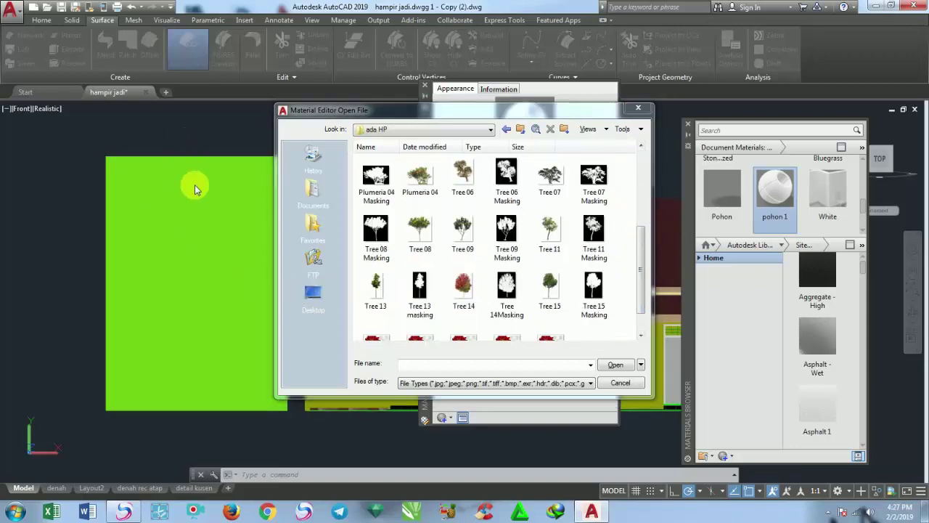
click(637, 110)
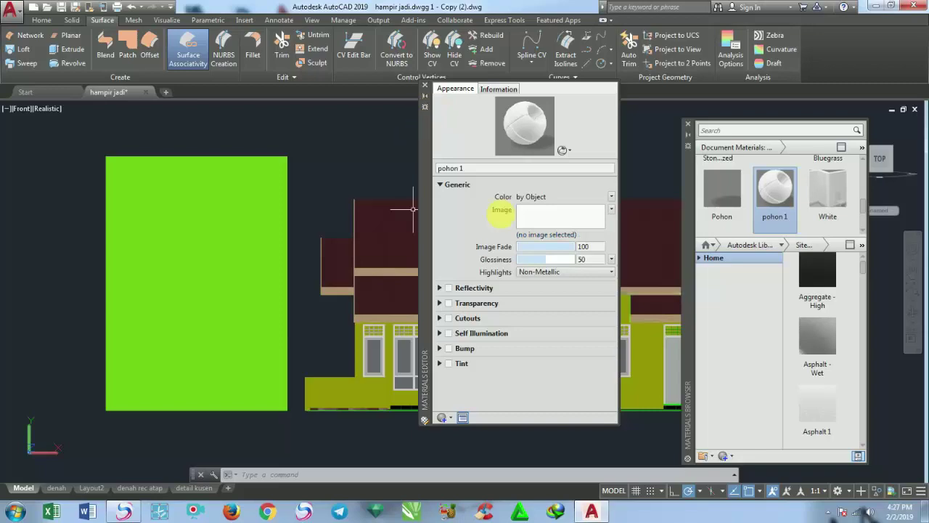
Load Dadap Merah 3 from the ada HP folder as pohon 1's image.
click(540, 215)
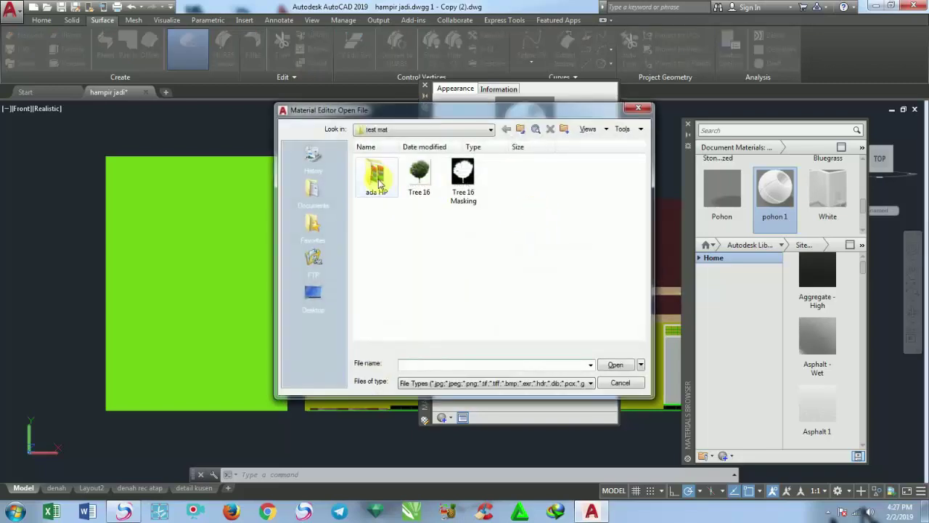
double_click(375, 175)
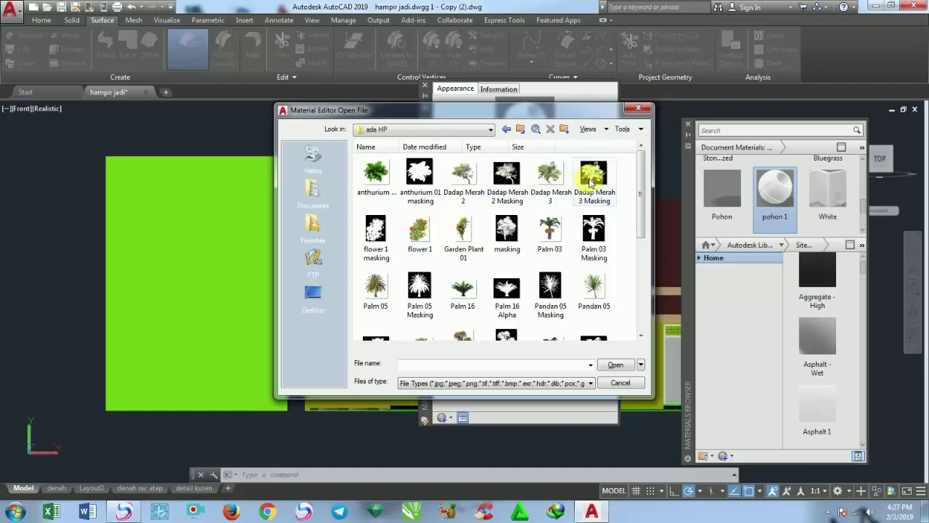
click(546, 177)
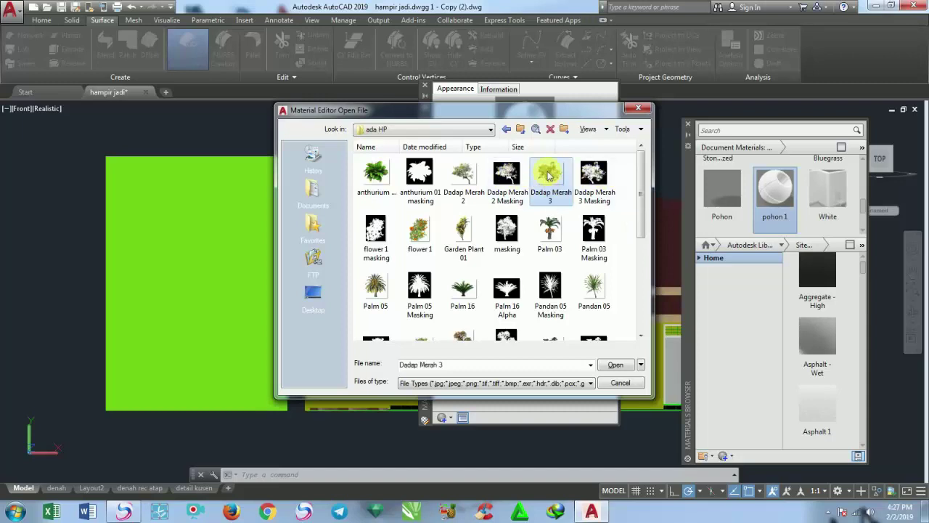
click(619, 364)
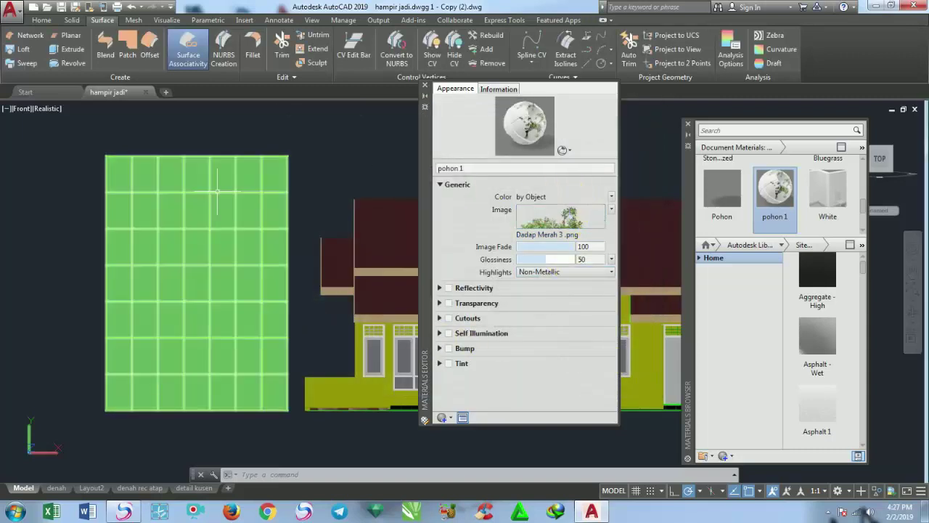
Review the tree texture's 3000 × 3000 in sample size, then close the Texture and Materials editors.
middle_drag(257, 189, 286, 182)
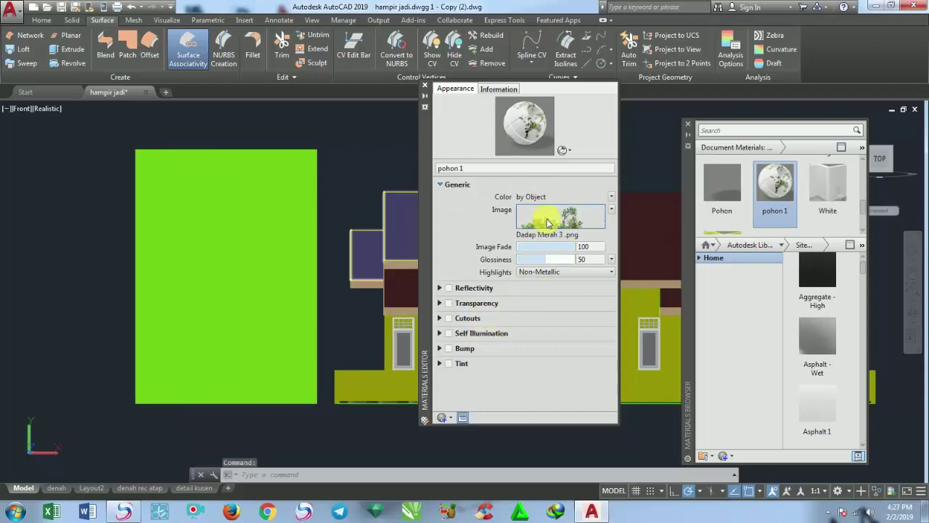
click(549, 223)
scroll(868, 291, down, 2)
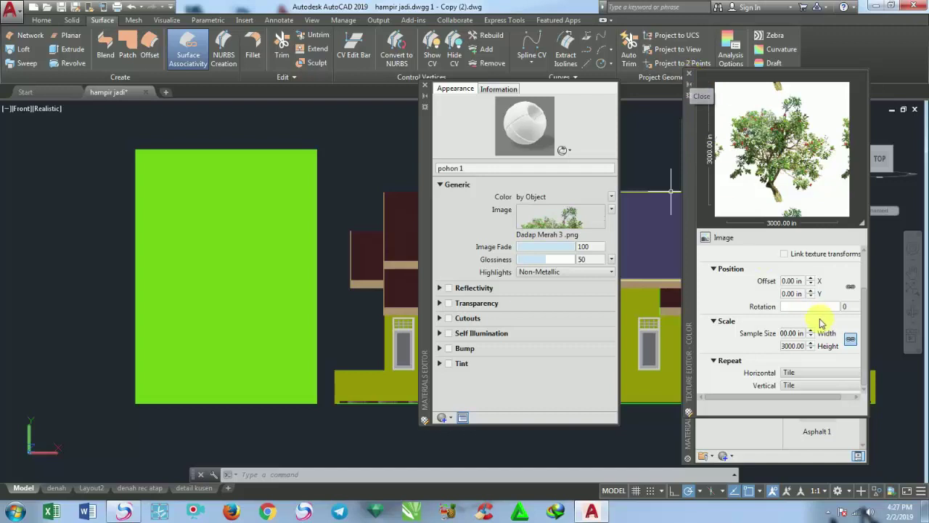
click(794, 332)
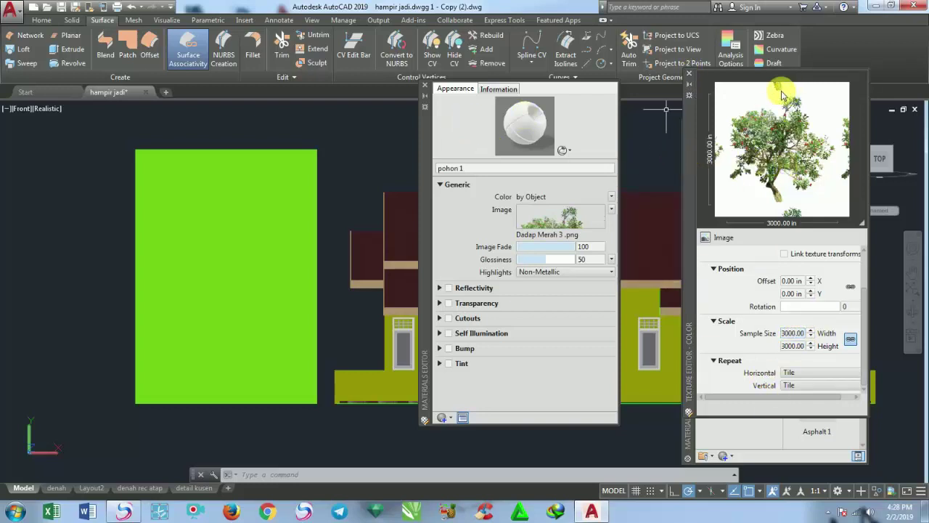
click(689, 73)
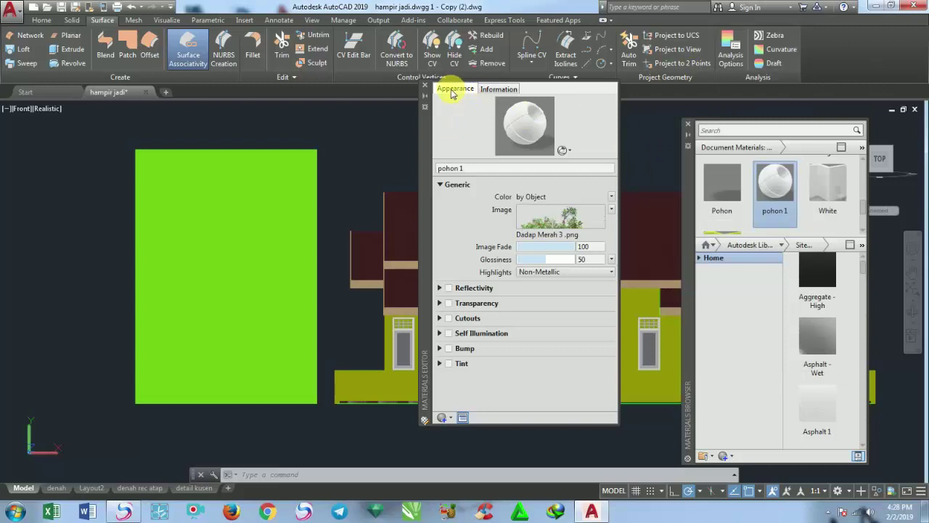
click(426, 90)
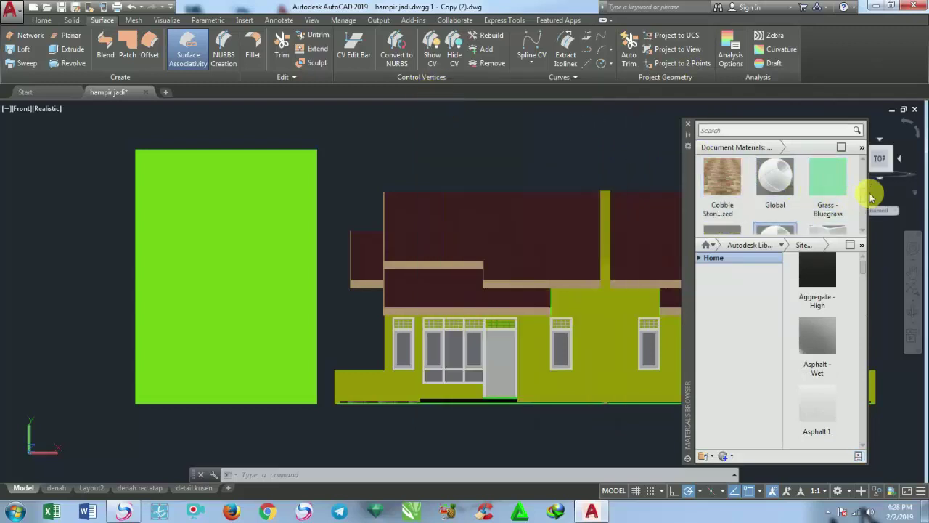
Drag pohon 1 from the Materials Browser onto the green rectangle.
scroll(778, 182, down, 1)
drag(779, 182, 195, 223)
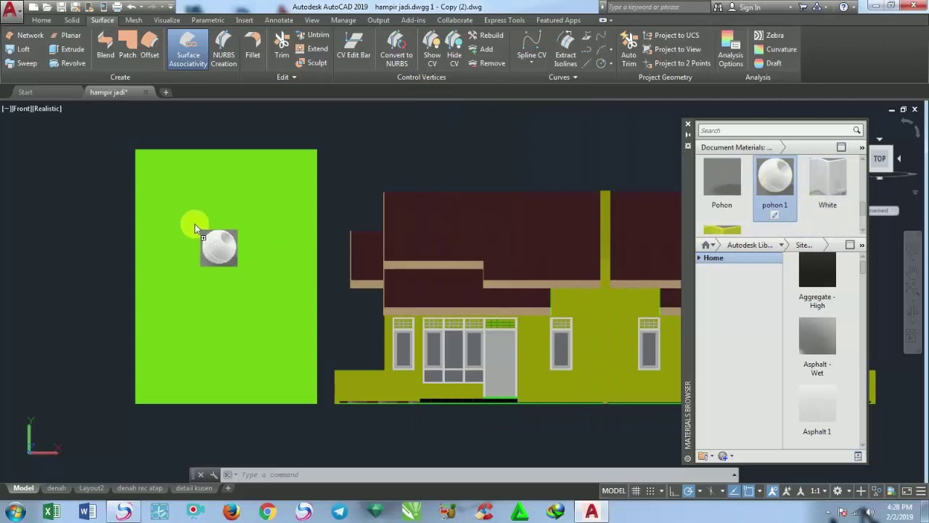
scroll(261, 232, up, 1)
key(Escape)
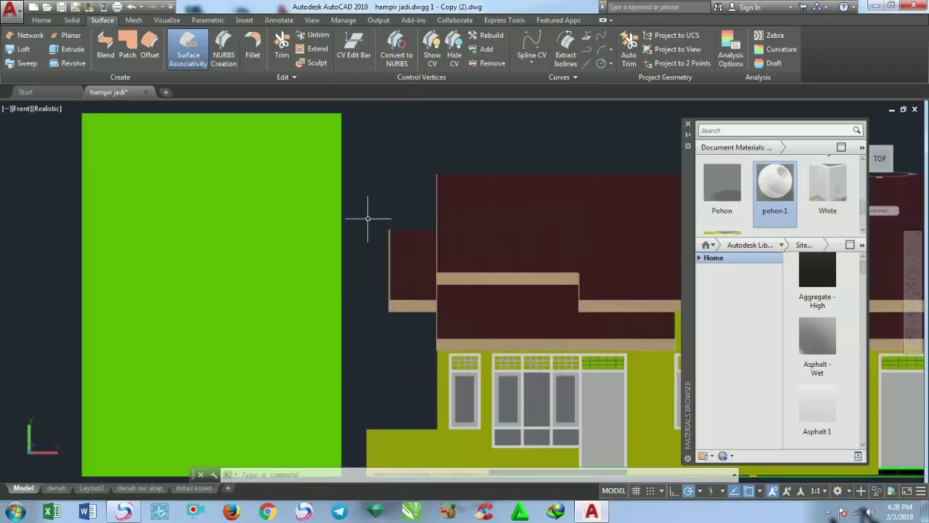
click(249, 209)
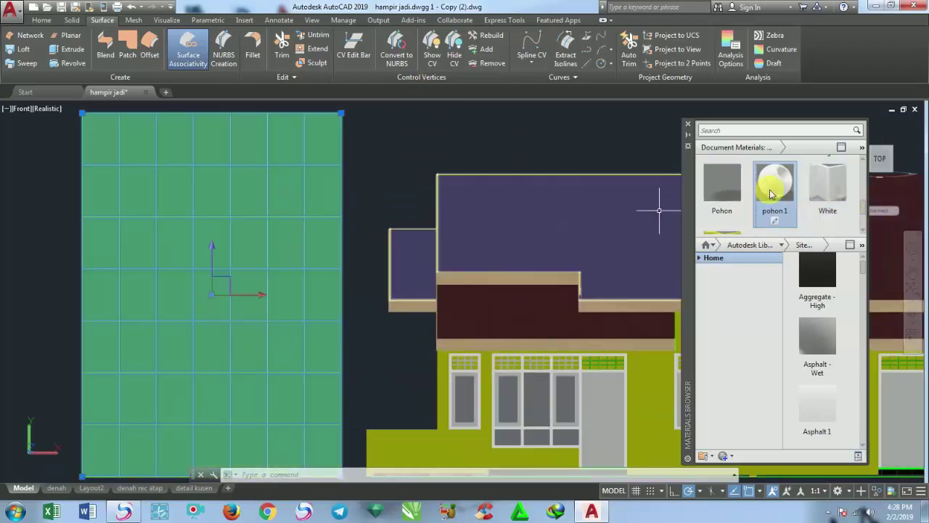
key(Escape)
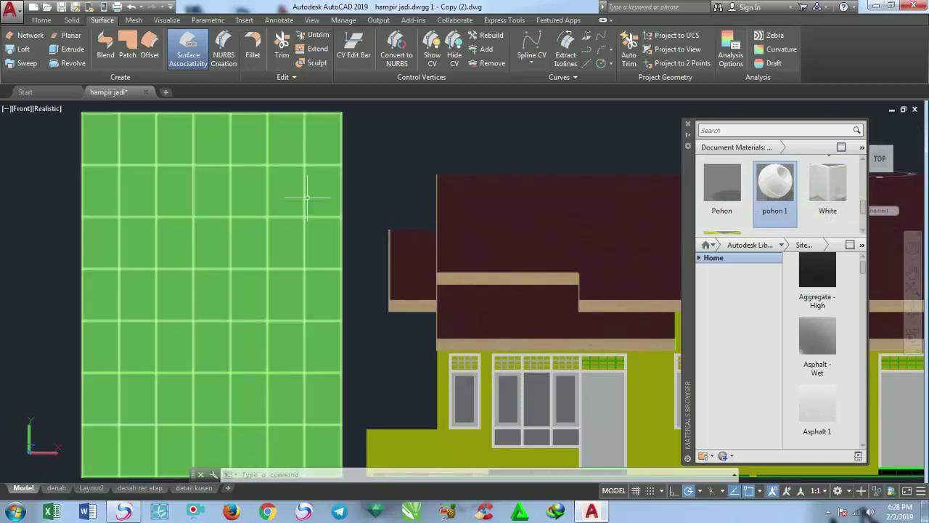
Reopen pohon 1 in the Materials Editor.
scroll(320, 196, down, 2)
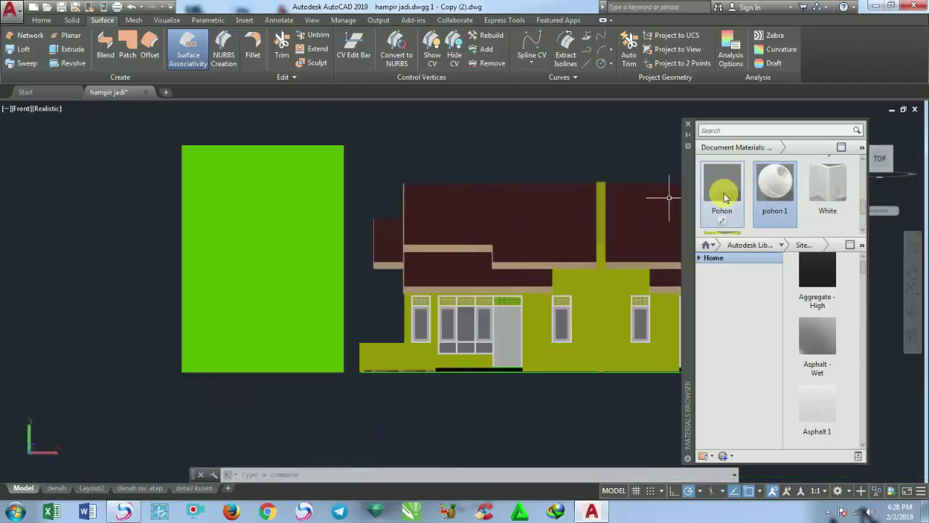
right_click(779, 187)
click(802, 226)
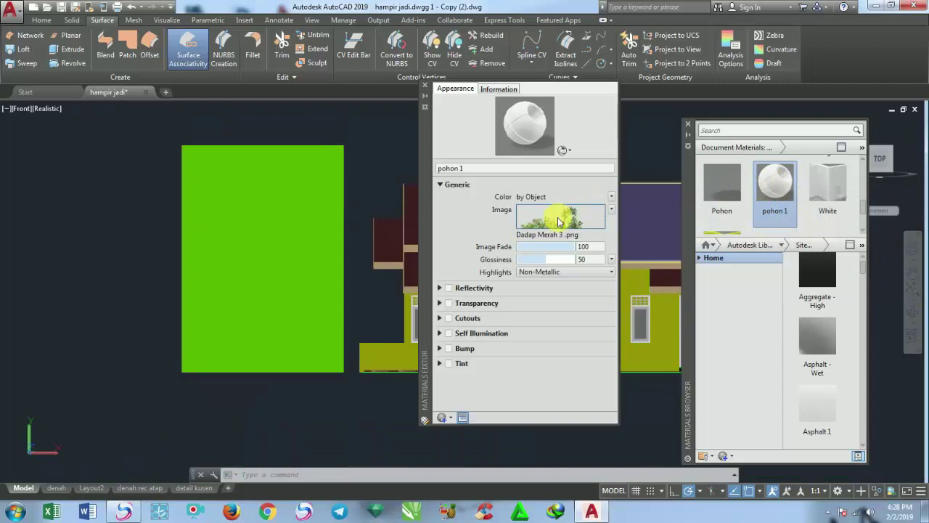
Resize the tree texture's sample size from 1000 to 500 and finally 300 in.
click(558, 219)
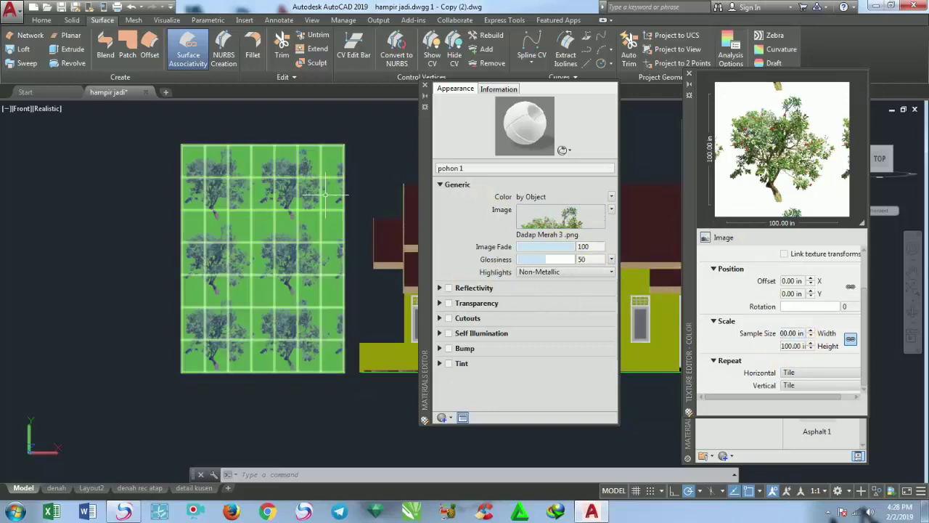
scroll(326, 195, up, 2)
text(1000)
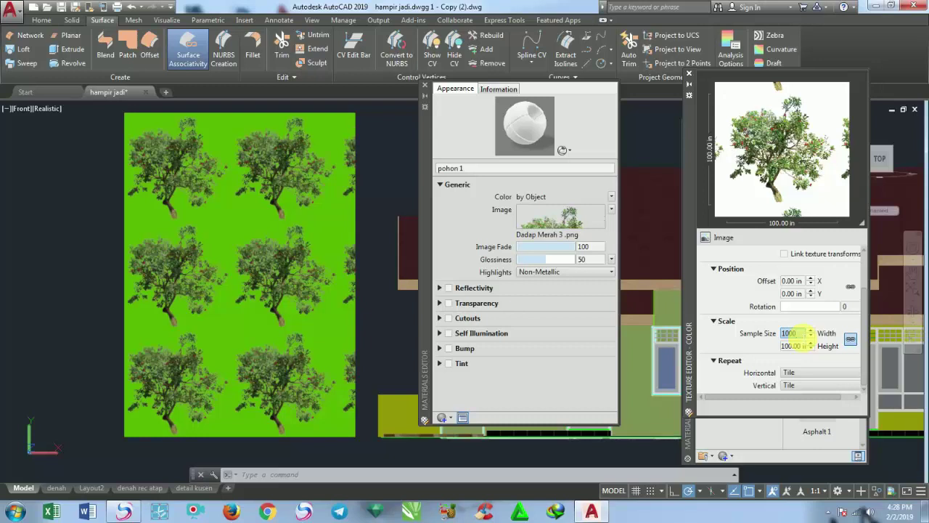
key(Return)
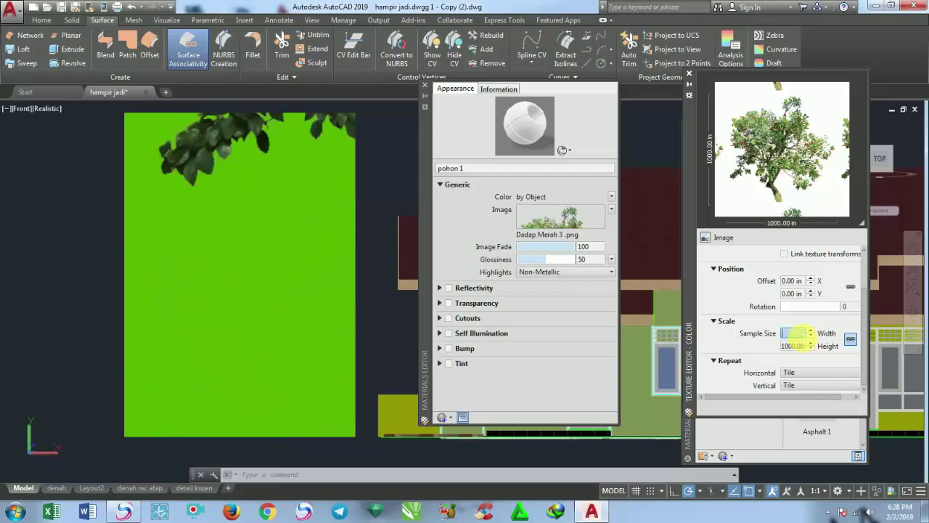
text(500)
key(Return)
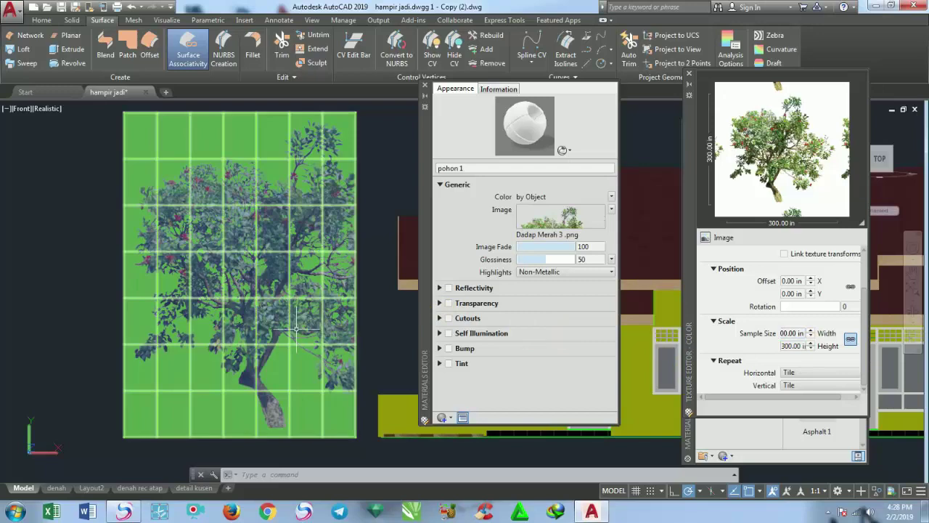
click(254, 290)
scroll(254, 291, down, 2)
key(Escape)
scroll(284, 285, up, 2)
middle_drag(284, 284, 315, 258)
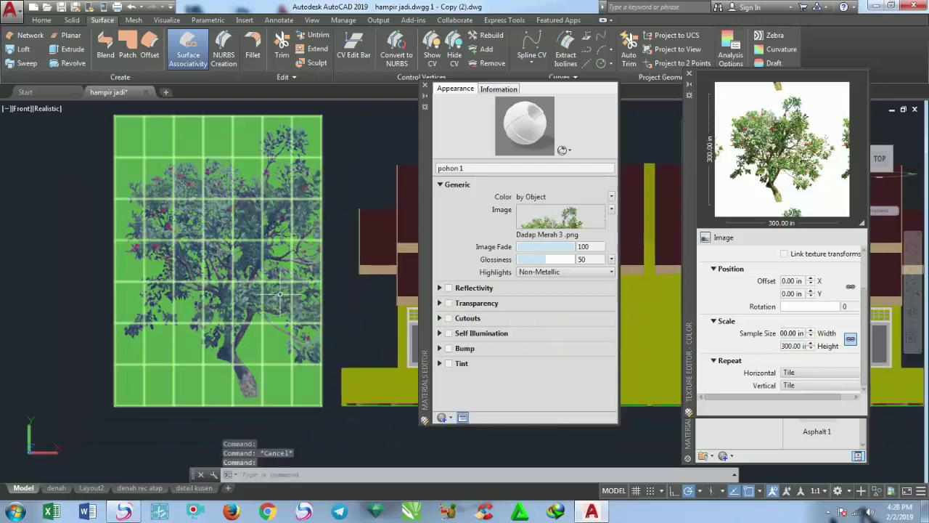
click(281, 294)
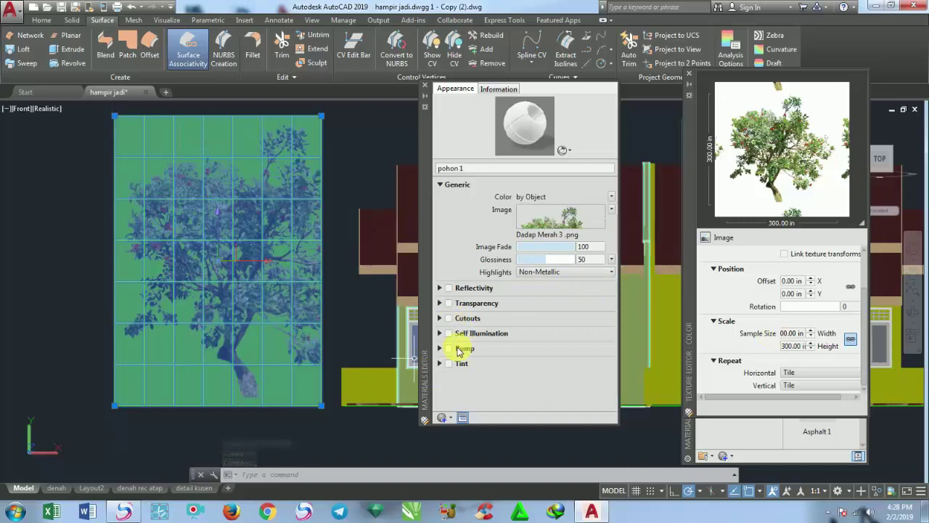
Enable cutouts on pohon 1 using the Dadap Merah 3 Masking image at 300 × 300 in.
click(449, 319)
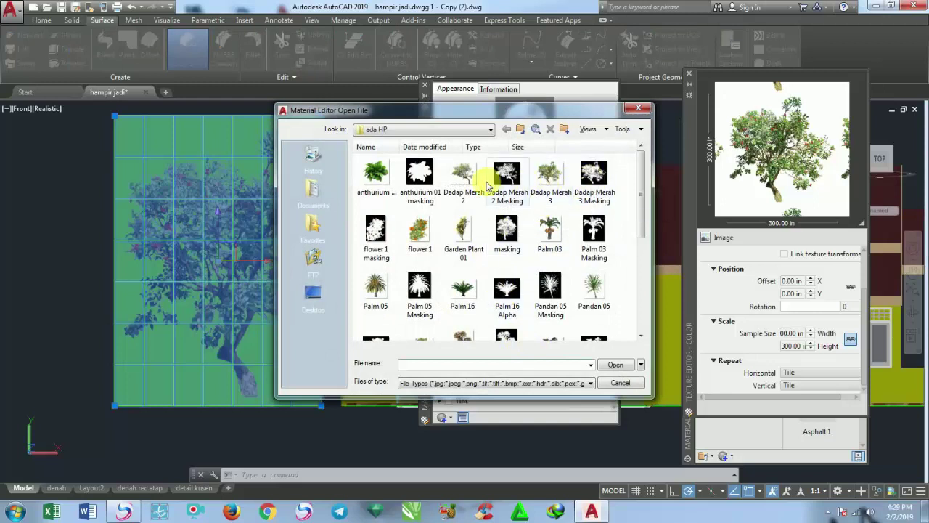
click(602, 182)
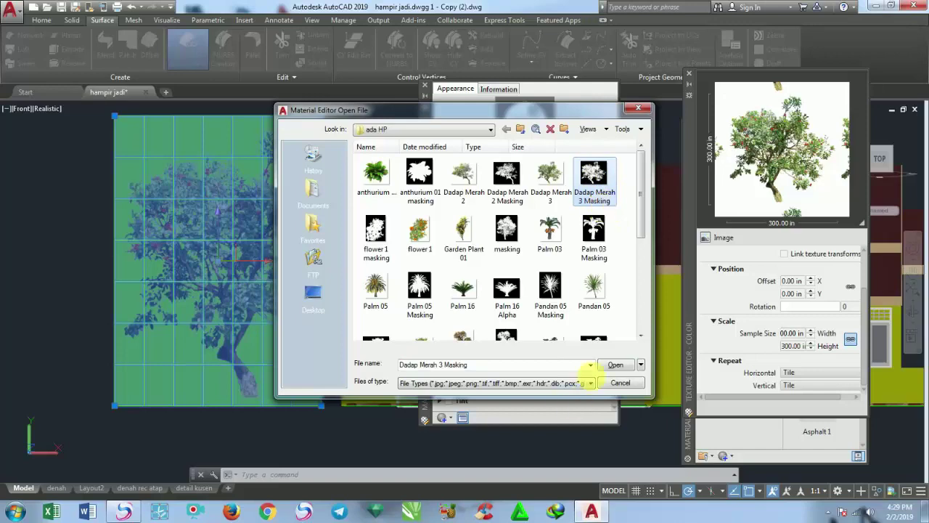
click(616, 369)
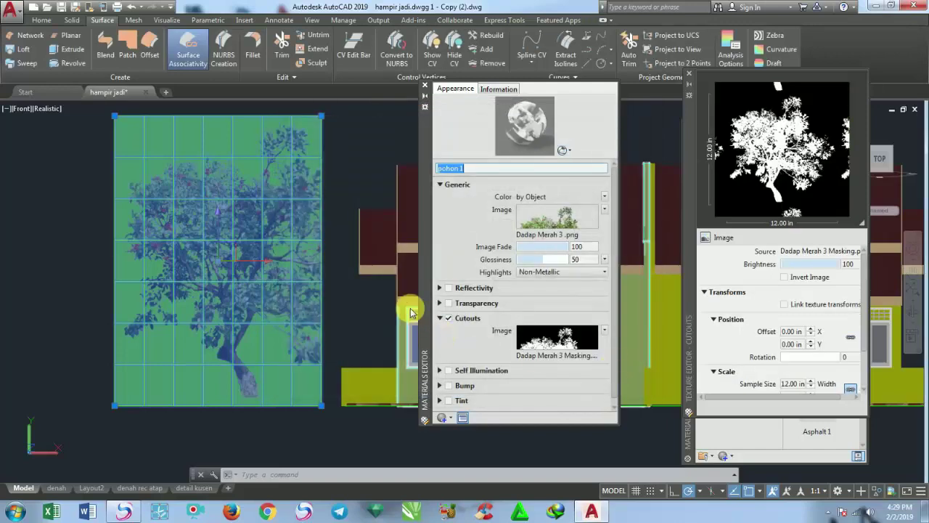
click(56, 261)
key(Escape)
key(Escape)
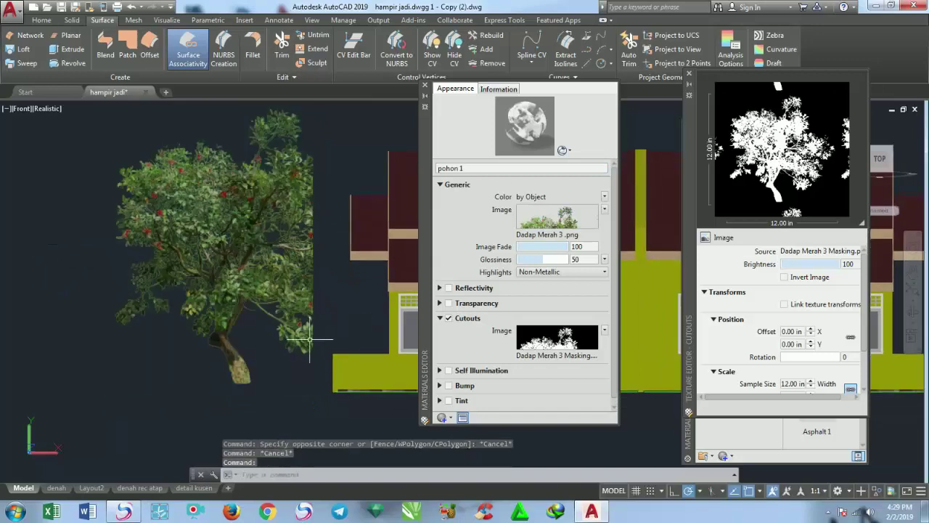
click(302, 318)
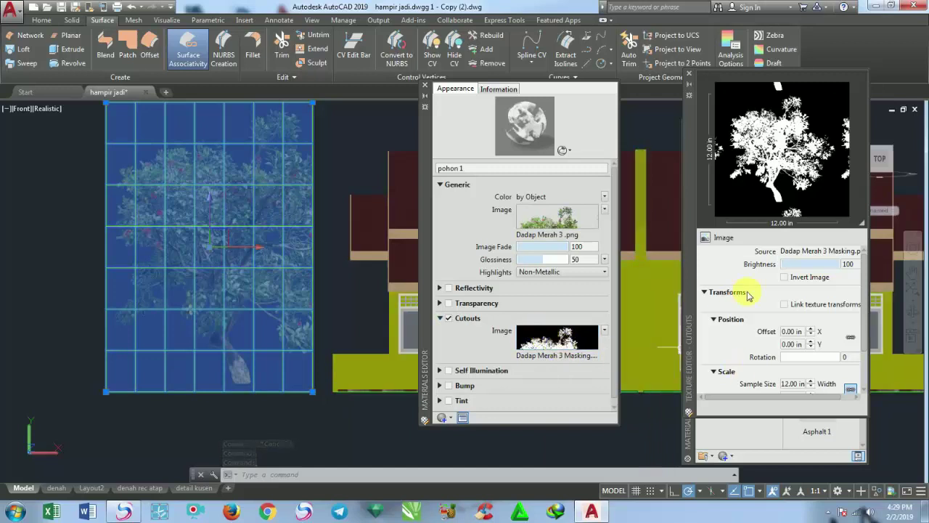
scroll(863, 327, down, 2)
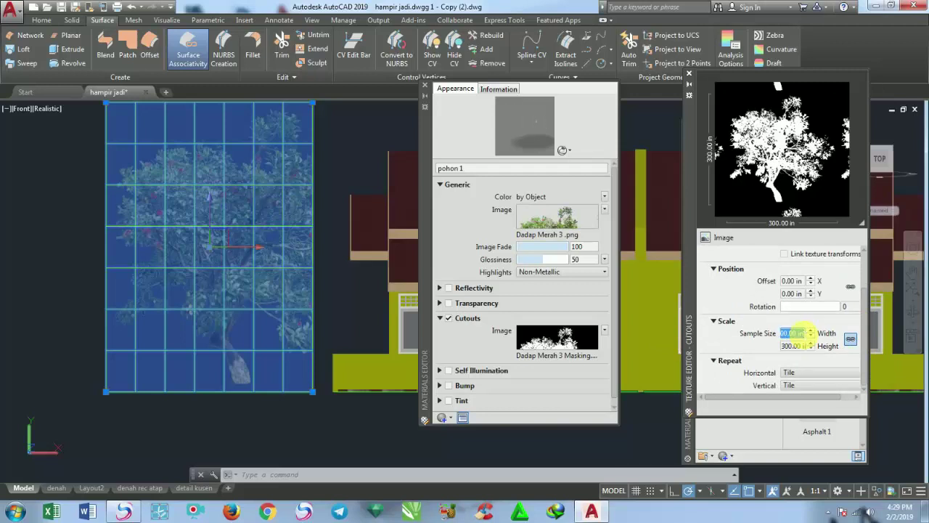
key(Escape)
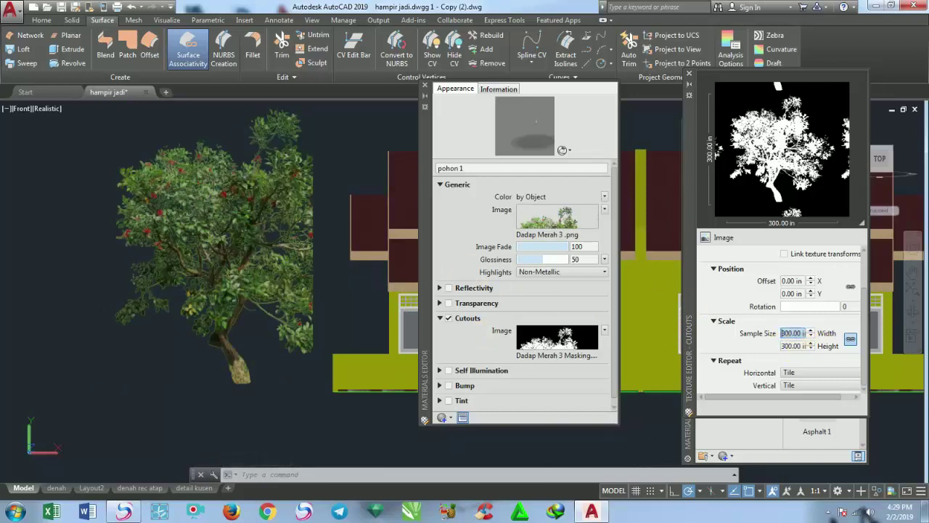
Apply planar material mapping to the selected tree surface.
click(336, 218)
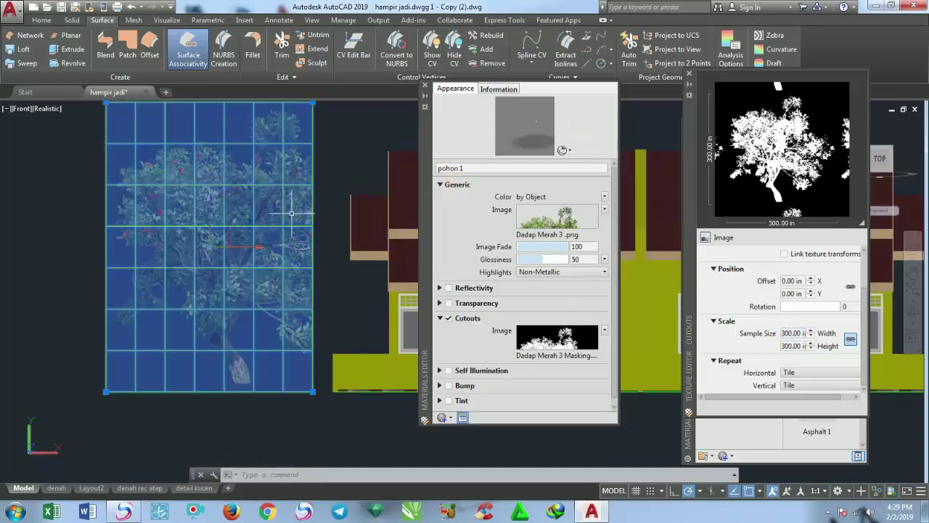
mouse_move(336, 218)
shift+middle_down()
mouse_move(221, 227)
mouse_move(436, 90)
shift+middle_up()
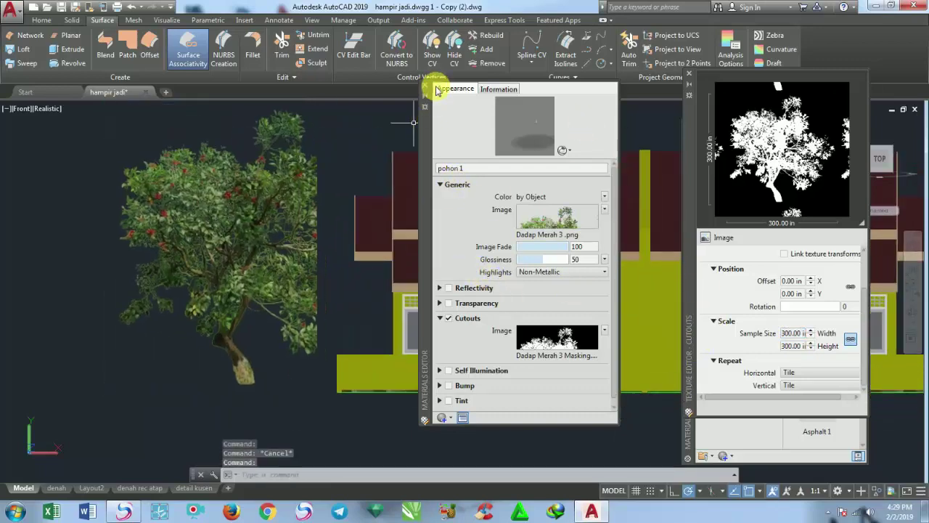
click(425, 84)
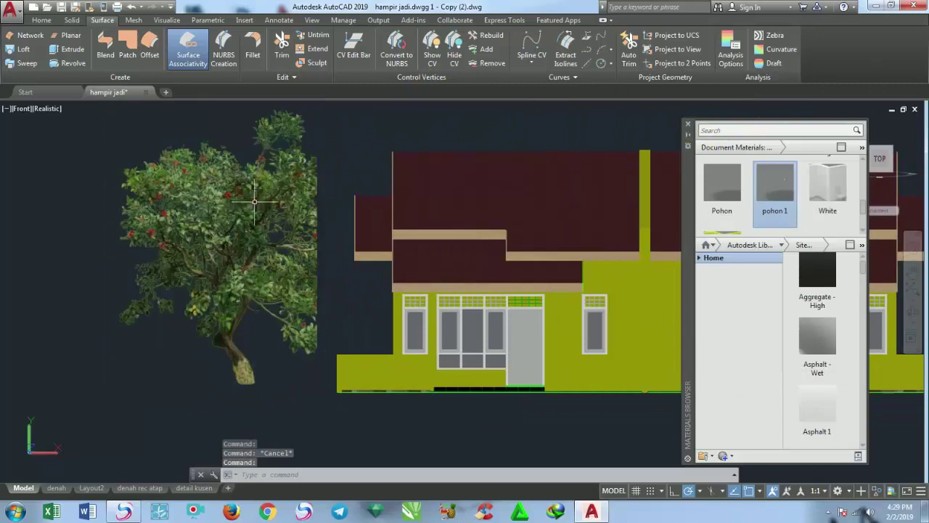
shift+middle_drag(255, 202, 203, 108)
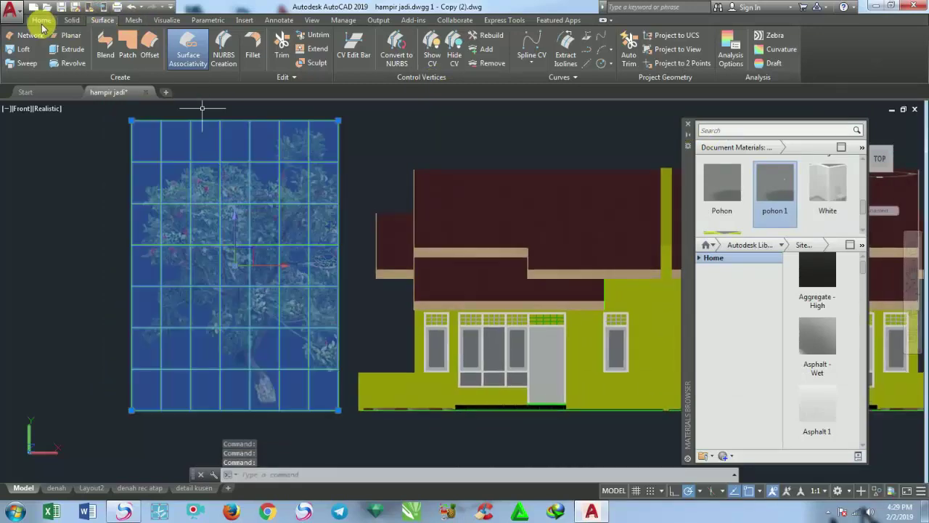
click(41, 20)
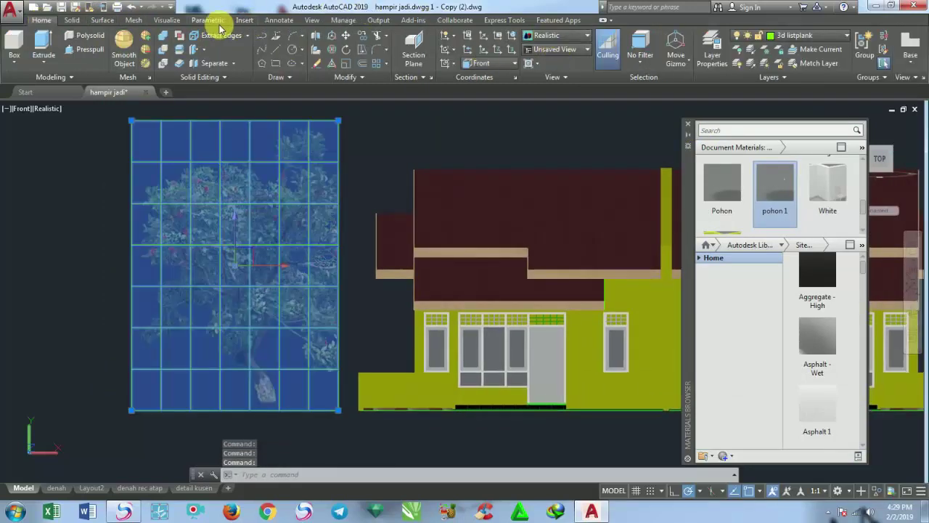
click(168, 20)
click(659, 66)
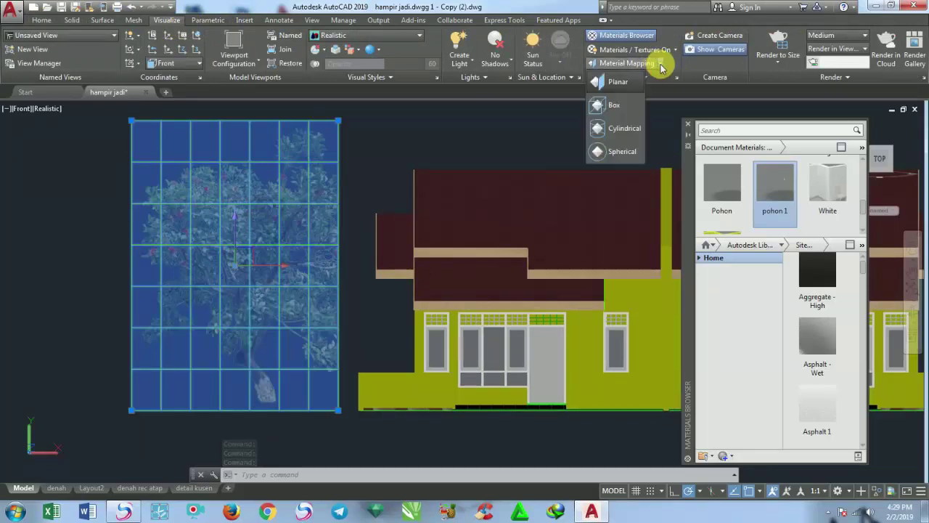
click(618, 86)
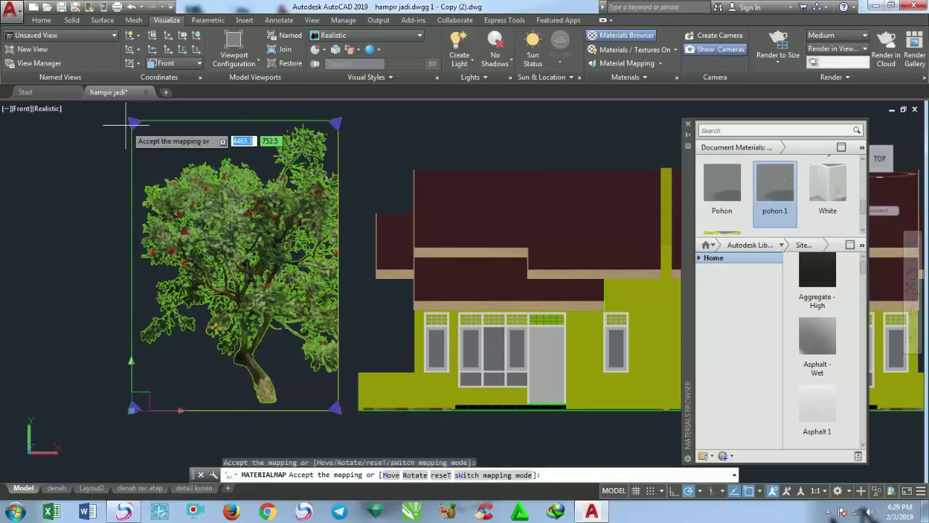
Drag the mapping's top corners inward to narrow the tree image.
middle_drag(136, 120, 163, 187)
click(161, 188)
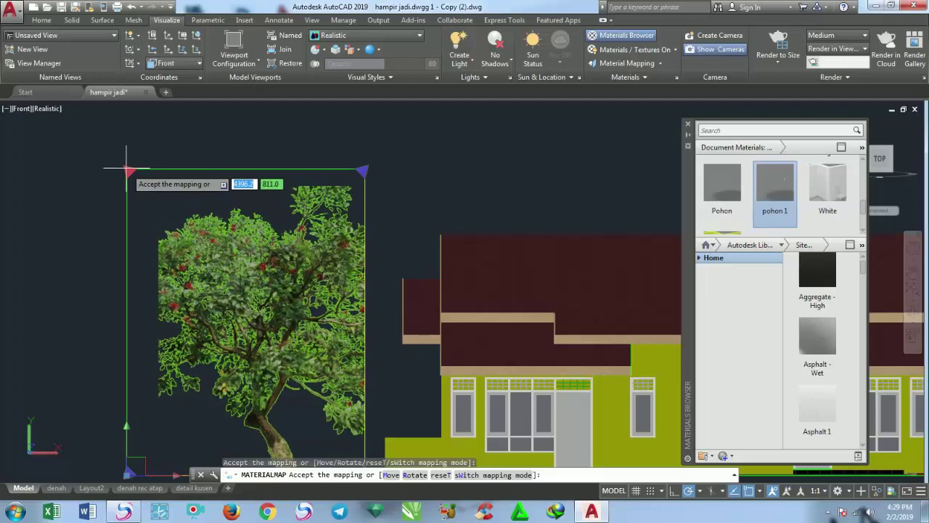
click(153, 151)
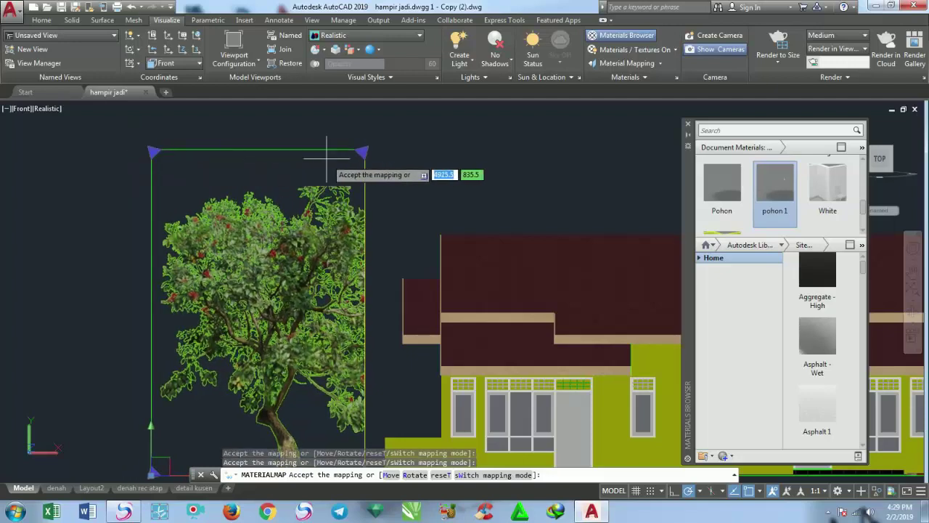
click(362, 150)
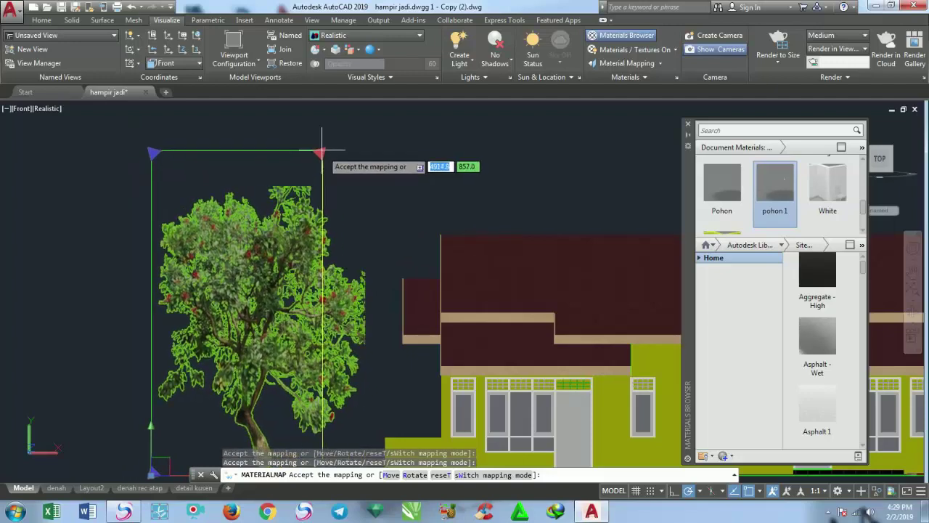
click(312, 152)
scroll(374, 175, down, 3)
key(Escape)
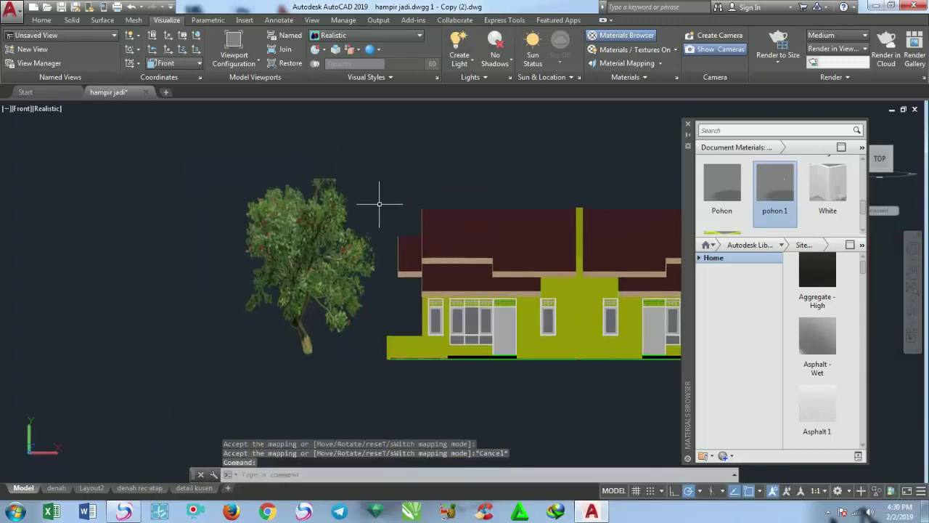
middle_drag(360, 383, 250, 346)
middle_click(455, 387)
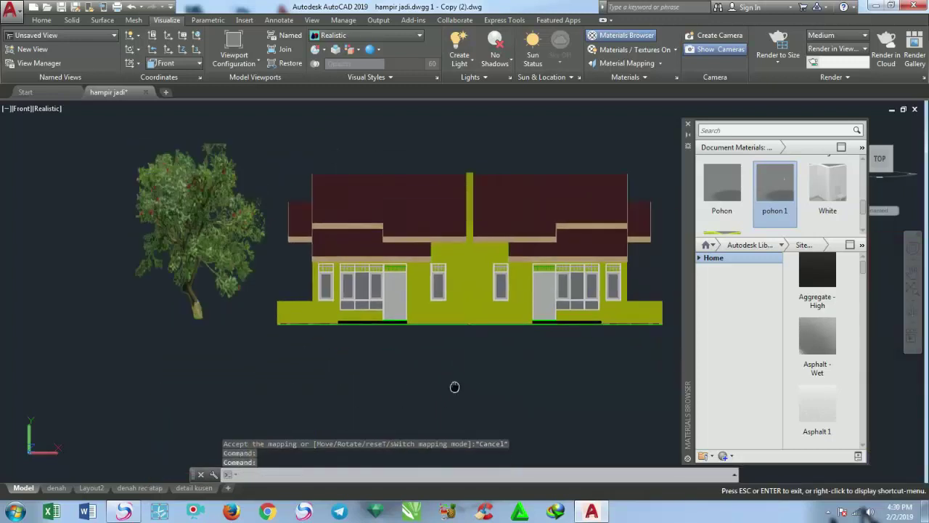
middle_drag(455, 387, 456, 390)
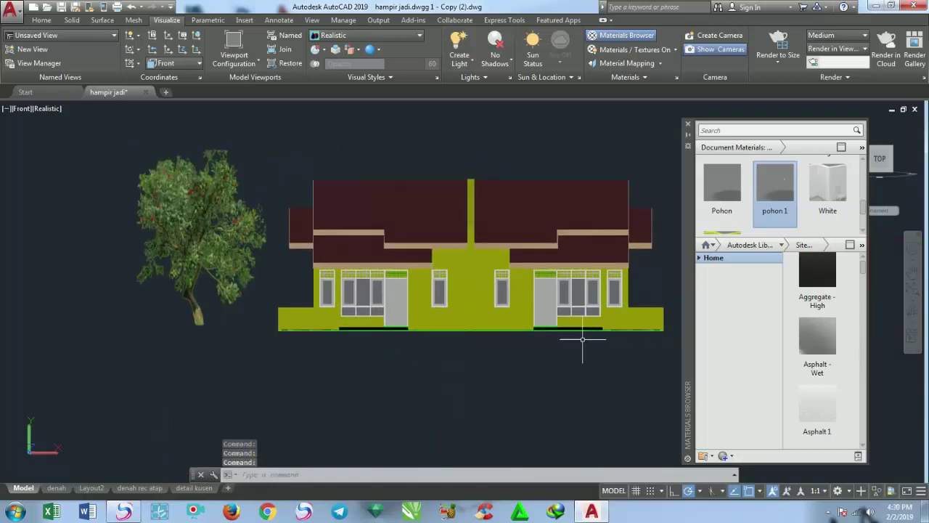
Reapply planar mapping to the tree and resize it to fit the tree.
click(202, 240)
middle_drag(276, 148, 276, 201)
scroll(276, 201, up, 2)
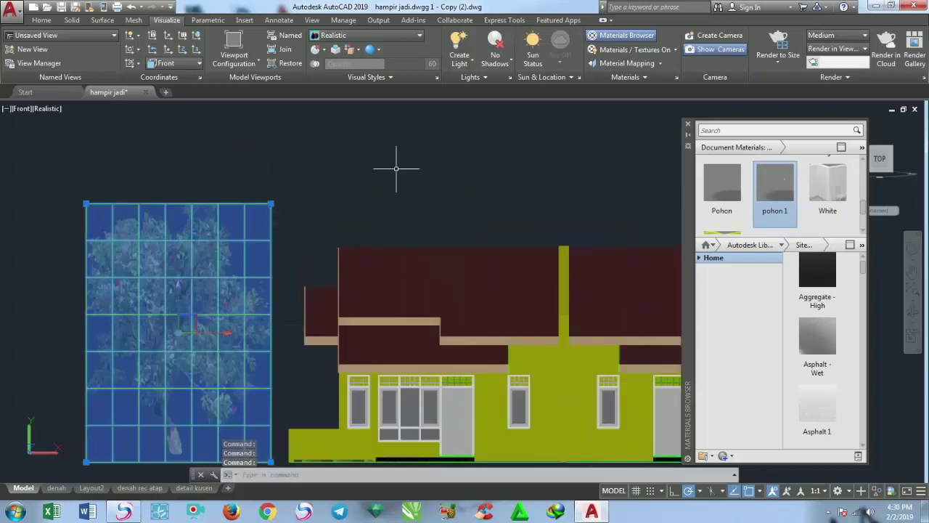
click(659, 64)
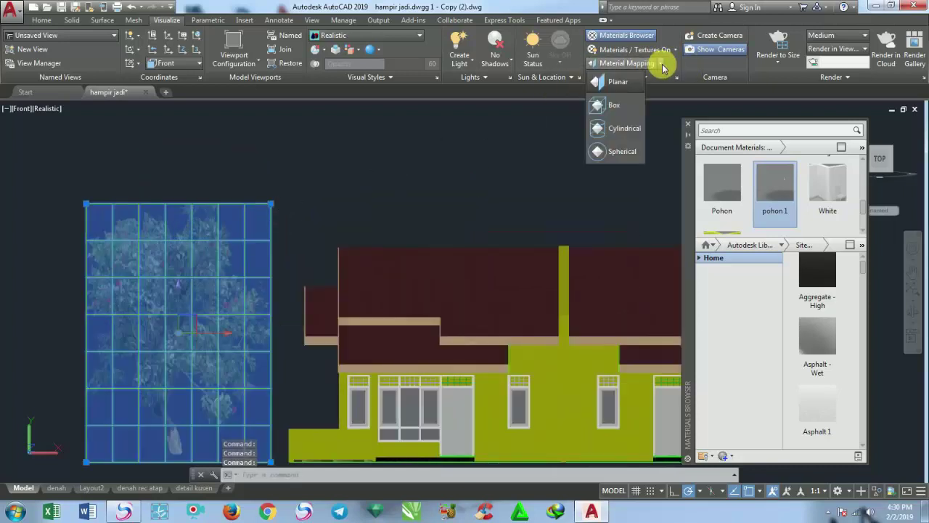
click(623, 86)
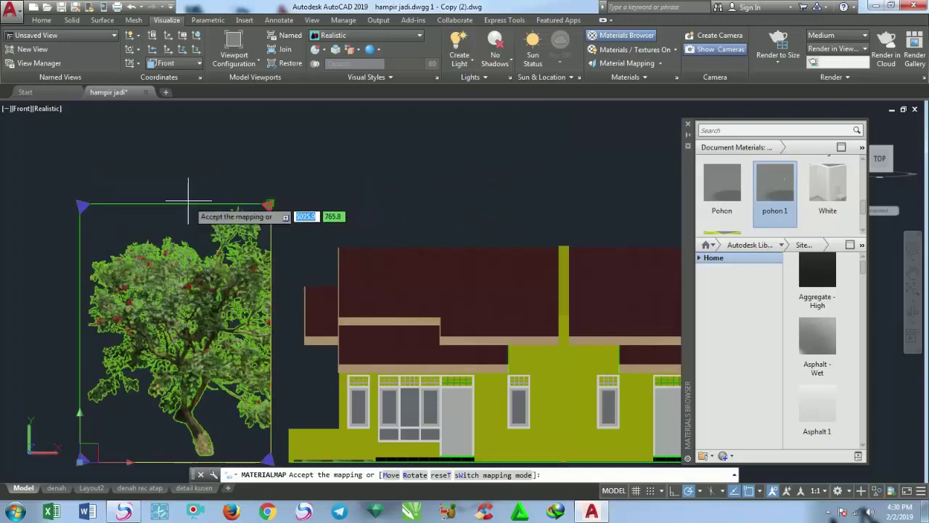
click(258, 200)
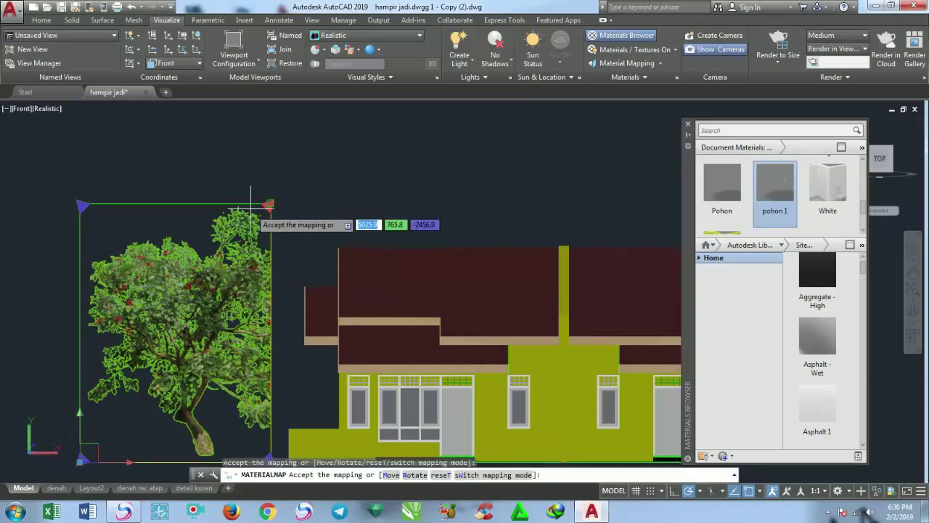
click(268, 206)
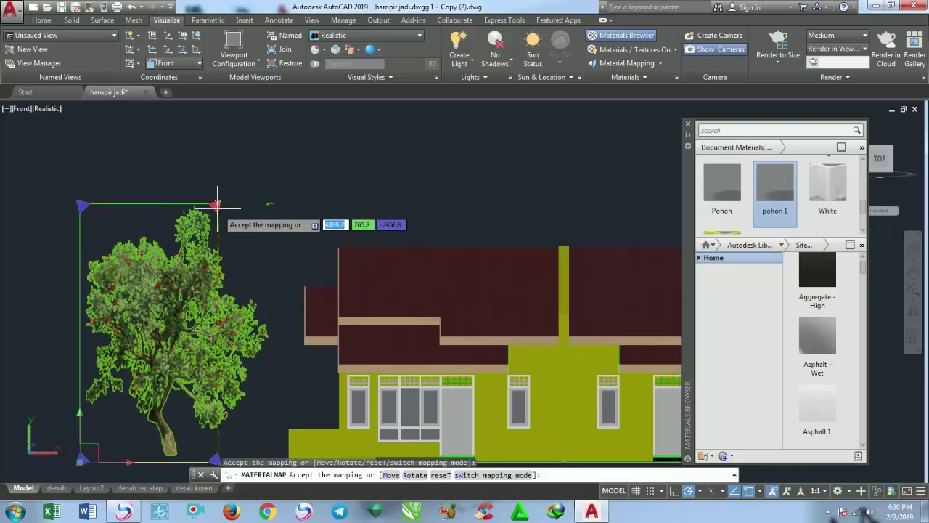
key(Escape)
Pan and zoom to frame the full tree beside the house.
key(Escape)
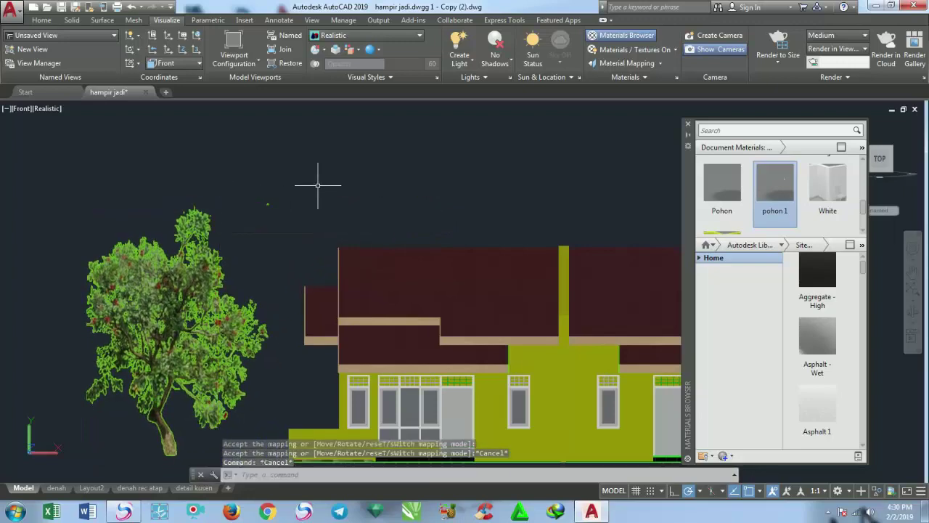
scroll(316, 187, down, 2)
middle_drag(315, 187, 400, 169)
scroll(365, 182, up, 3)
scroll(394, 140, down, 4)
scroll(378, 154, up, 3)
key(Escape)
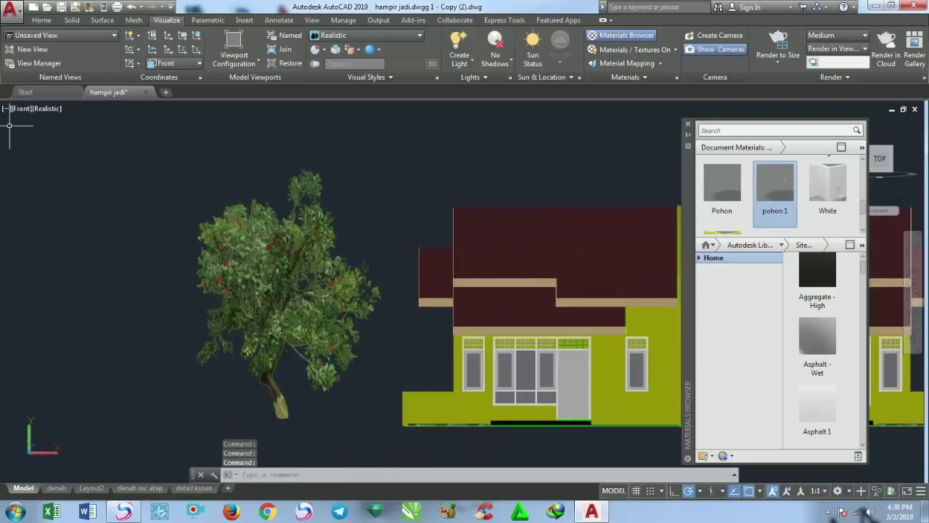
click(18, 110)
Switch to the SW Isometric view and select the tree surface.
click(56, 215)
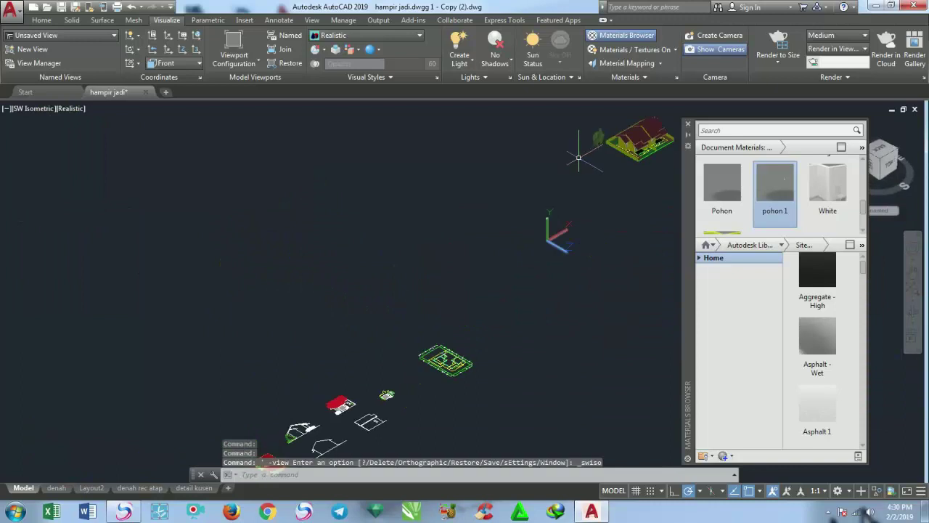
middle_drag(567, 167, 398, 284)
scroll(406, 280, up, 3)
scroll(436, 261, up, 3)
scroll(440, 260, up, 3)
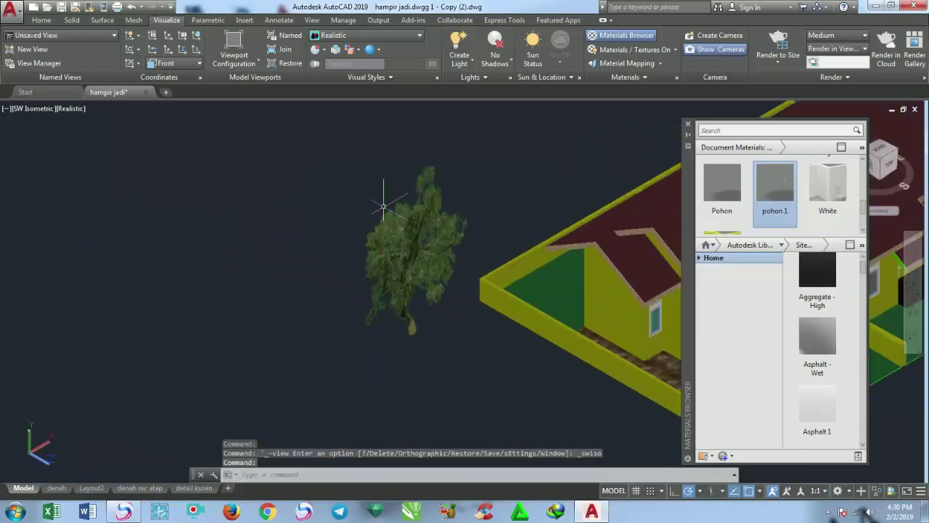
scroll(406, 247, up, 3)
click(258, 225)
middle_drag(259, 225, 264, 227)
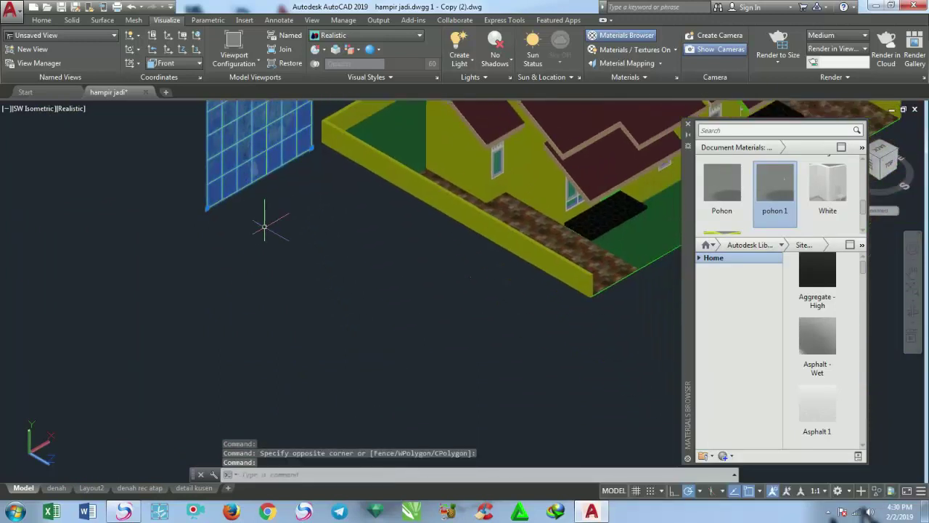
Copy the tree with CO to three positions along the house's side.
text(i)
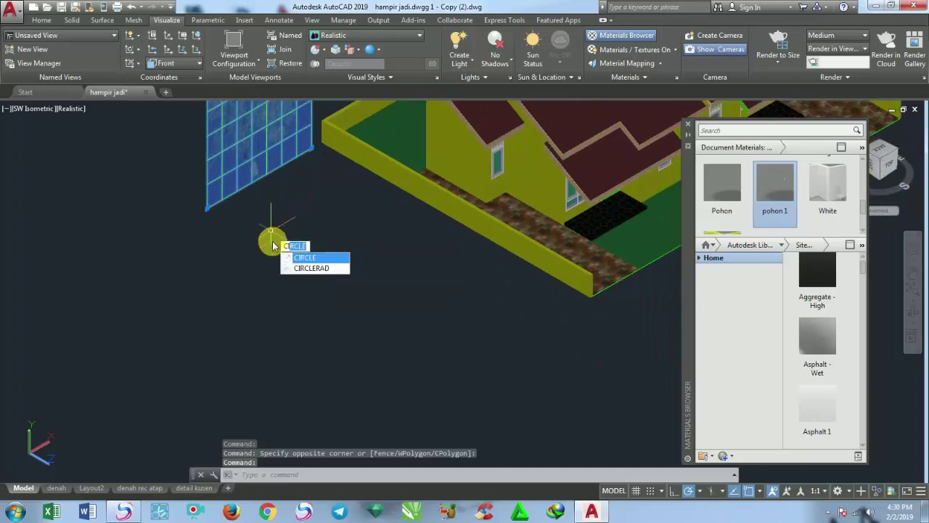
key(BackSpace)
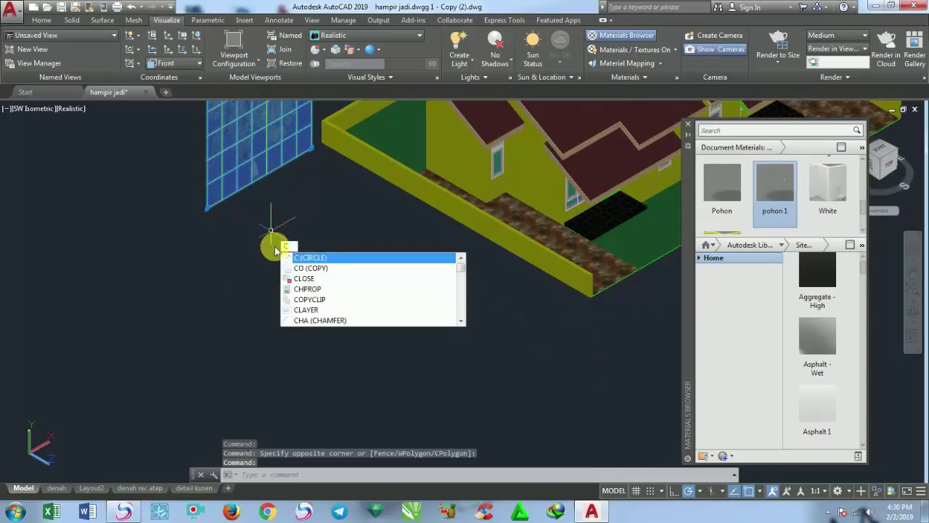
text(o)
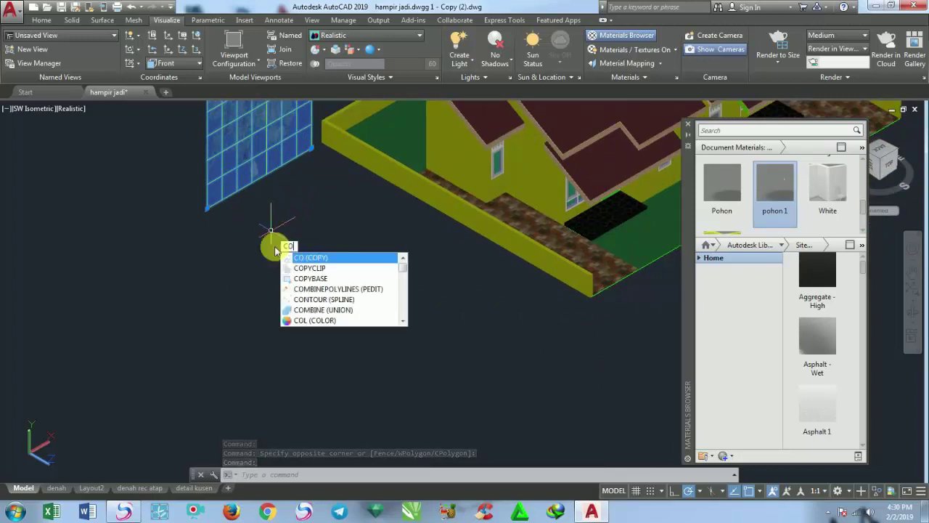
key(Return)
click(265, 252)
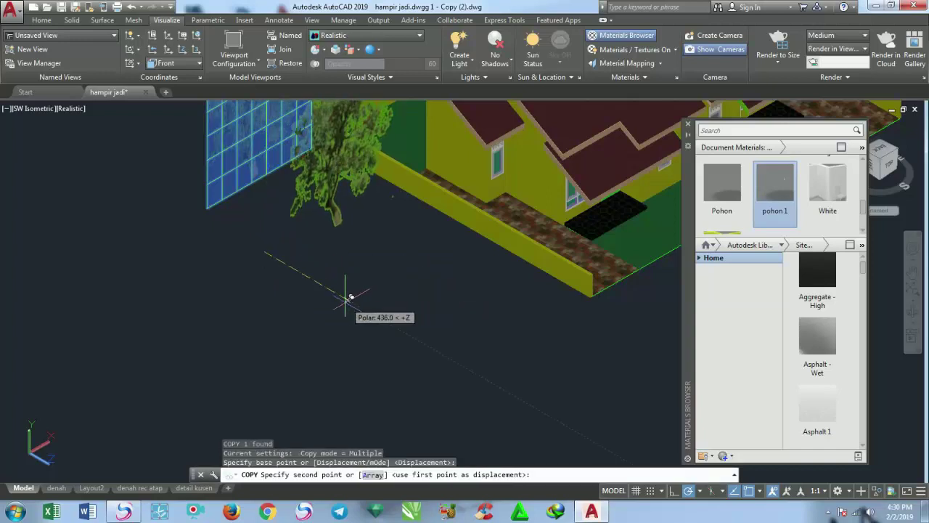
click(369, 310)
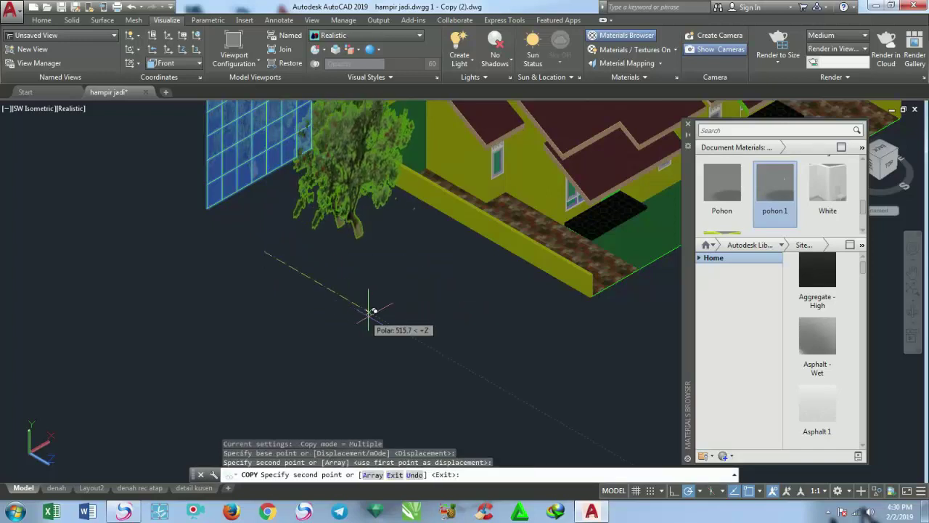
click(447, 343)
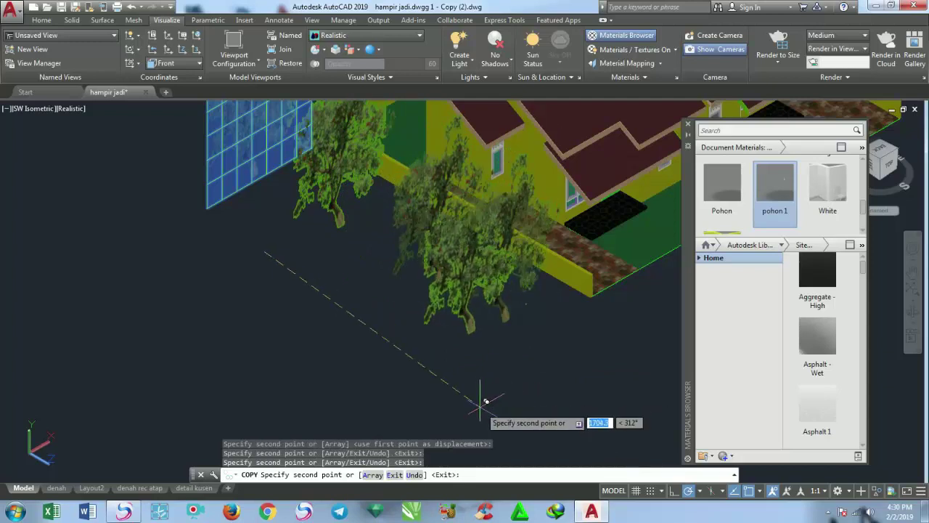
click(500, 332)
key(Escape)
Copy the three new trees again to extend the row.
click(508, 301)
click(428, 239)
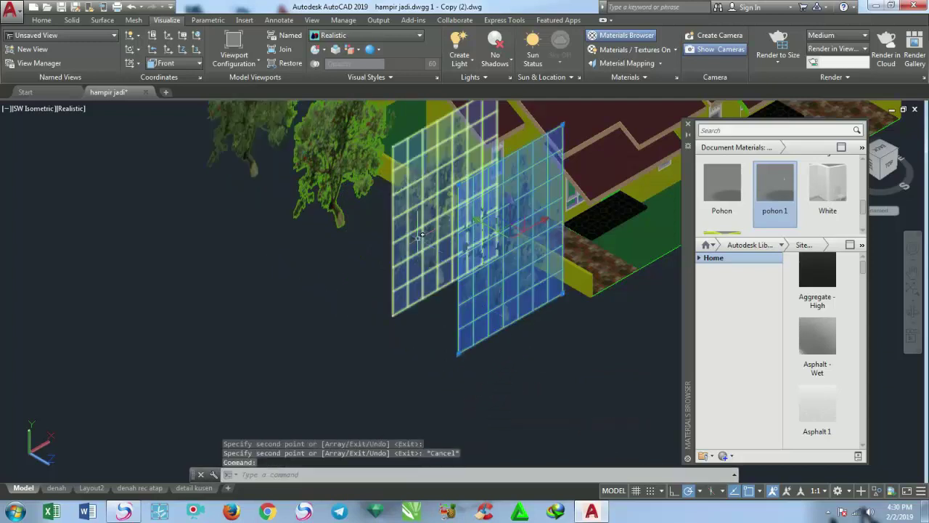
click(334, 174)
middle_drag(326, 215, 307, 175)
text(co)
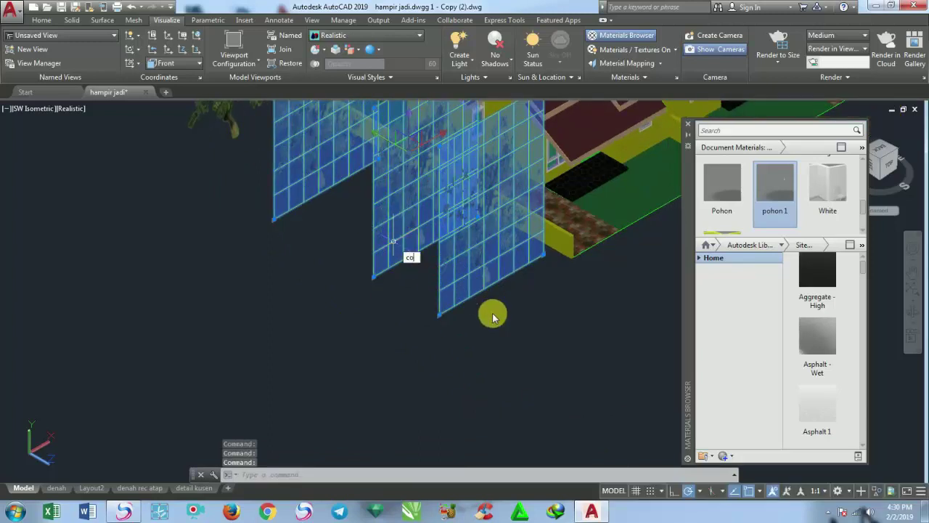
key(Return)
middle_drag(494, 320, 498, 307)
click(522, 298)
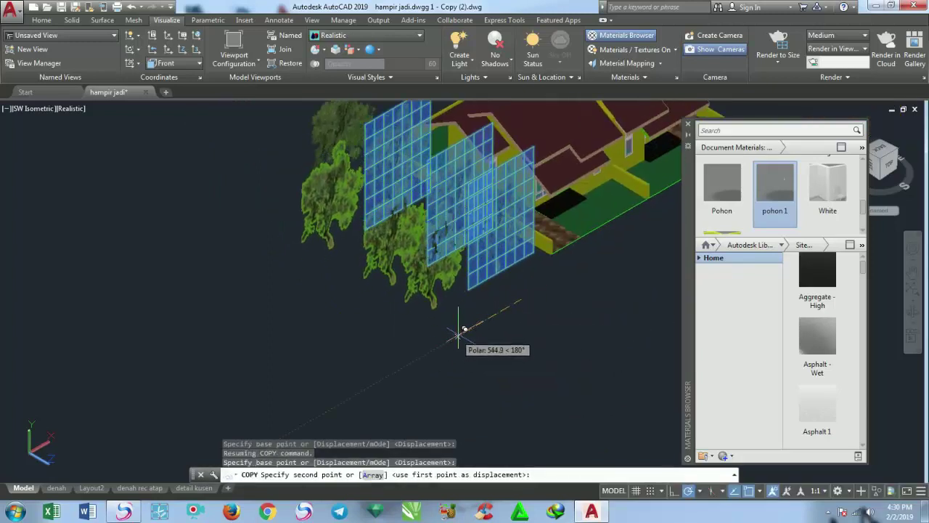
click(422, 323)
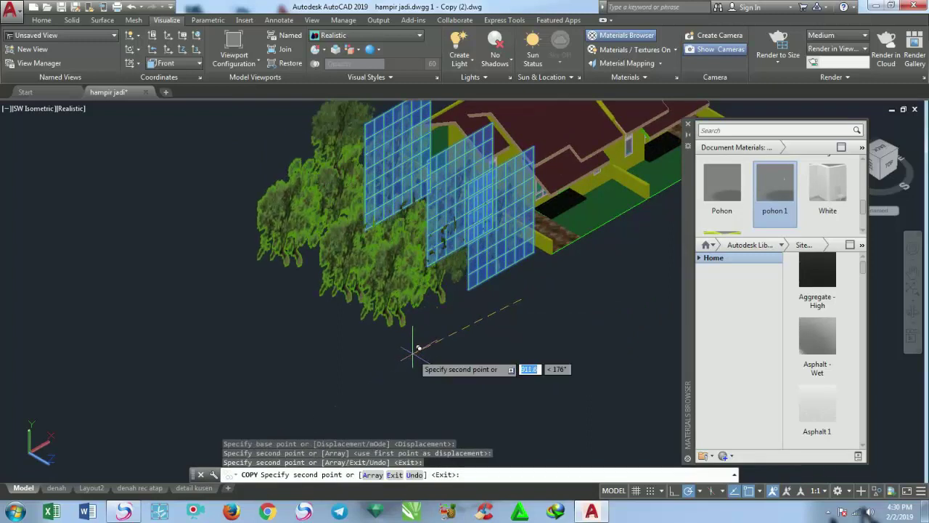
key(Escape)
scroll(374, 339, down, 3)
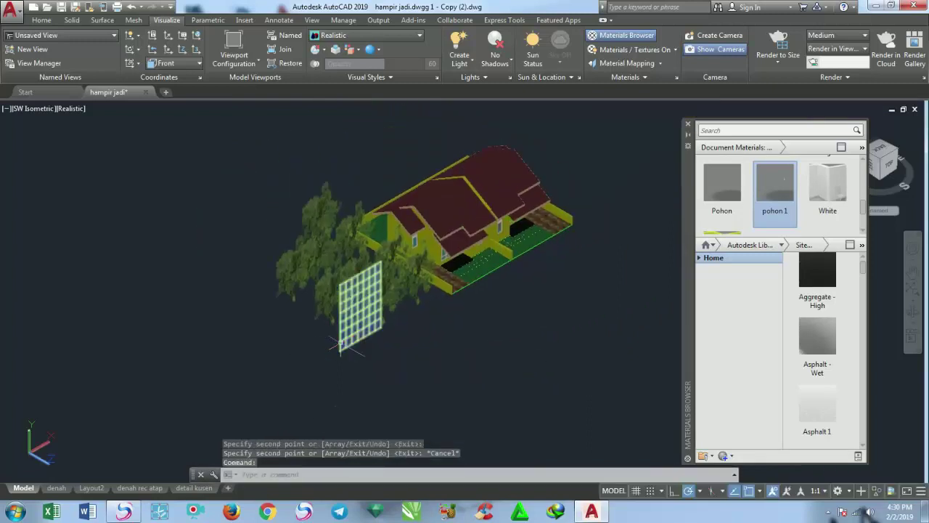
mouse_move(373, 339)
shift+middle_down()
mouse_move(199, 301)
mouse_move(229, 276)
mouse_move(228, 259)
mouse_move(346, 277)
mouse_move(322, 297)
mouse_move(318, 319)
shift+middle_up()
scroll(228, 259, up, 3)
Copy the ten tree surfaces from the left row to the house's right side.
scroll(331, 254, up, 3)
scroll(331, 255, down, 3)
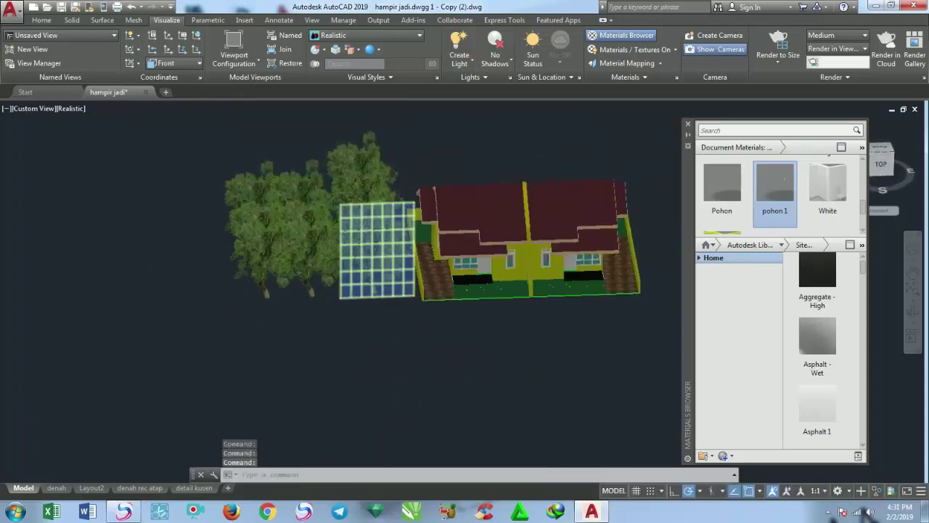
scroll(331, 254, down, 2)
click(403, 312)
click(308, 195)
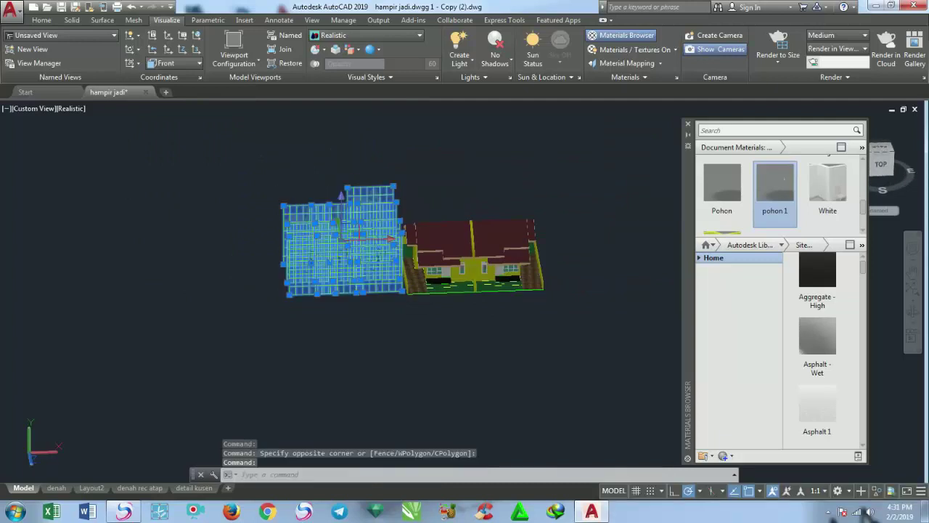
text(o)
key(Return)
click(346, 333)
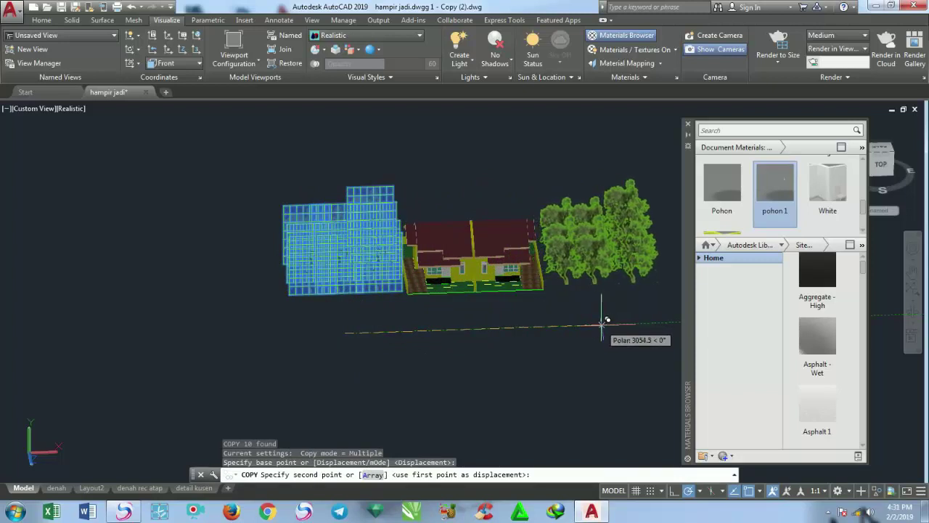
click(604, 322)
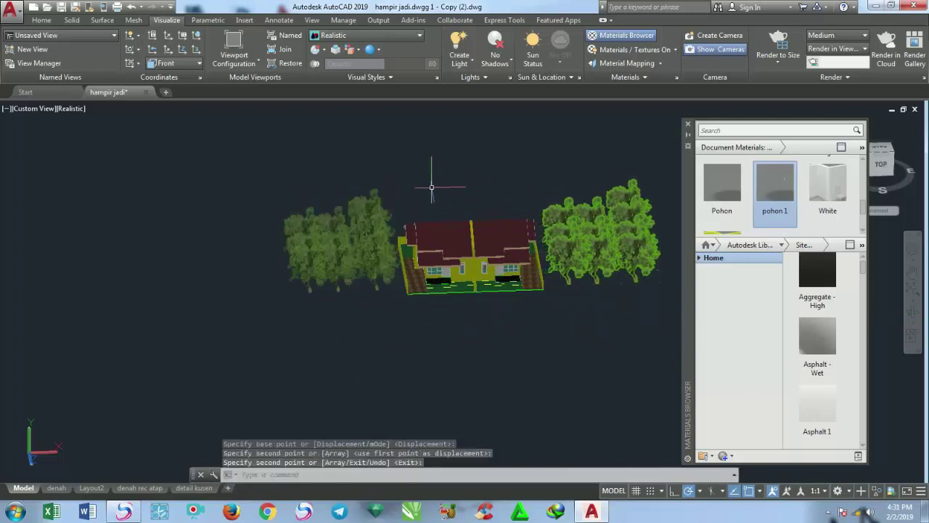
key(Return)
Orbit and zoom to view the house front with trees on both sides.
mouse_move(431, 187)
shift+middle_down()
mouse_move(465, 174)
mouse_move(452, 151)
mouse_move(312, 135)
shift+middle_up()
scroll(464, 174, up, 3)
scroll(460, 157, up, 3)
scroll(566, 255, up, 3)
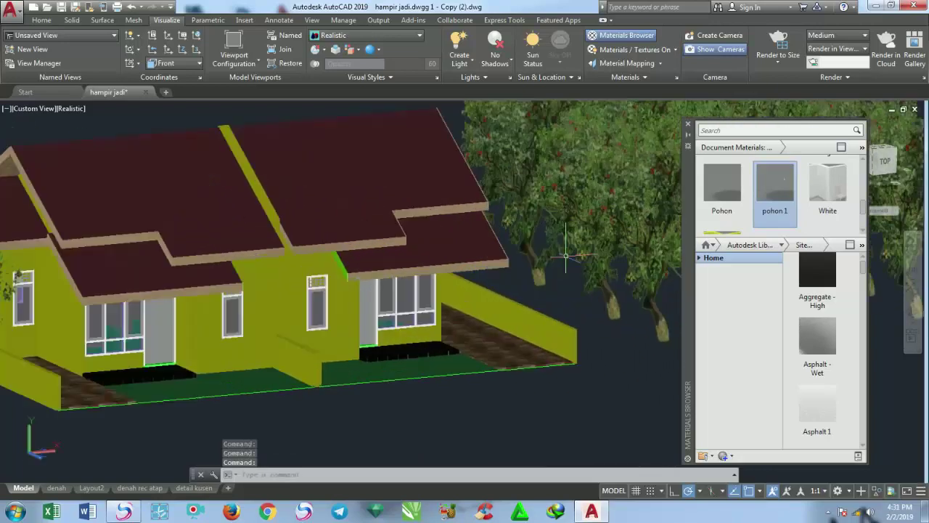
scroll(566, 256, down, 1)
mouse_move(566, 256)
shift+middle_down()
mouse_move(604, 304)
mouse_move(556, 266)
mouse_move(430, 322)
mouse_move(243, 359)
mouse_move(293, 355)
mouse_move(380, 395)
shift+middle_up()
Move the tree surface overlapping the house front so it stands beside the house.
click(293, 355)
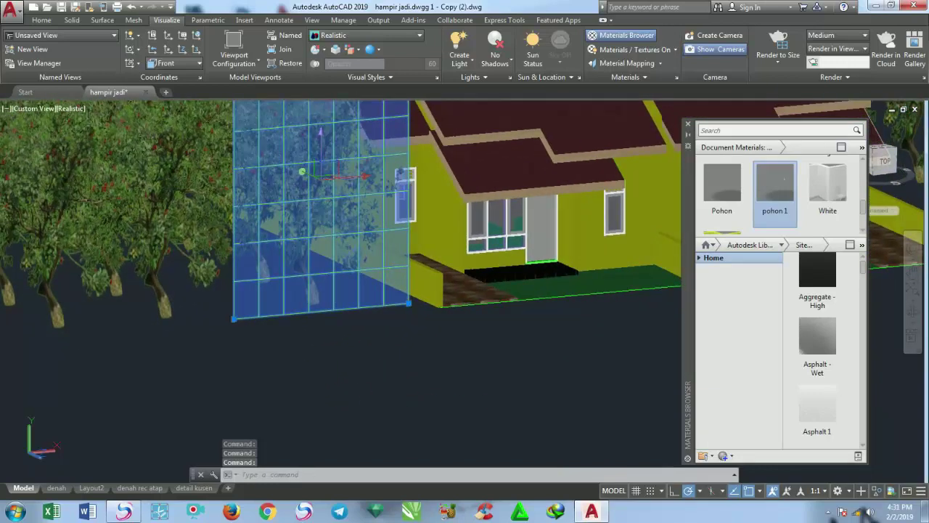
text(m)
key(Return)
click(345, 375)
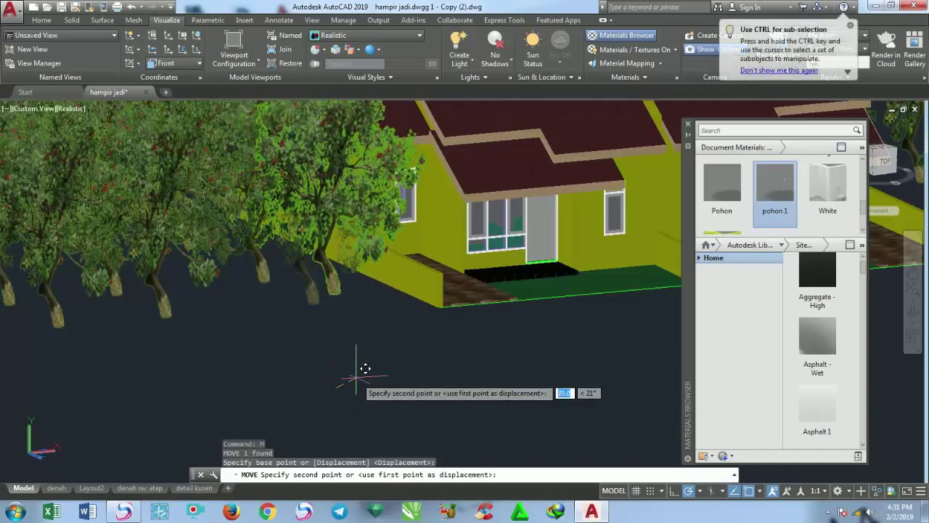
mouse_move(365, 368)
shift+middle_down()
mouse_move(369, 347)
mouse_move(334, 323)
shift+middle_up()
click(334, 323)
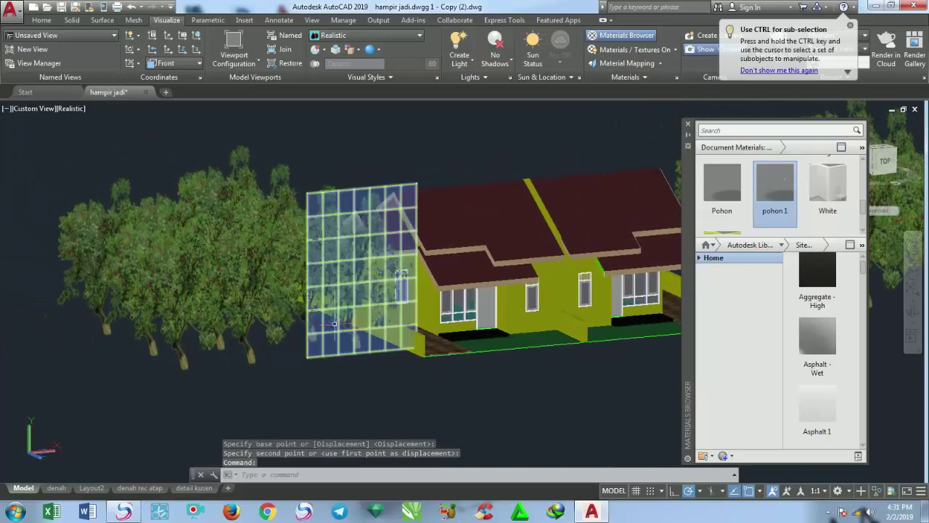
key(Escape)
scroll(335, 323, up, 2)
scroll(443, 329, up, 2)
scroll(443, 329, up, 2)
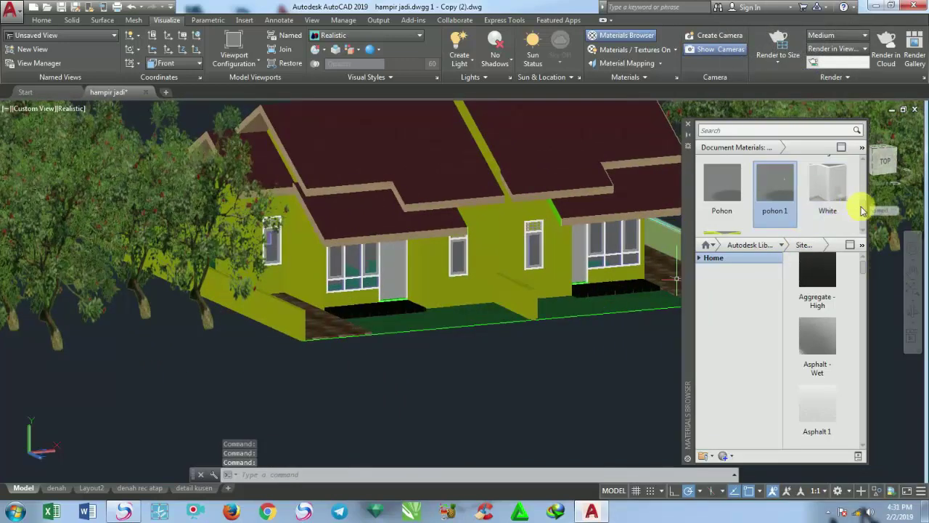
mouse_move(864, 209)
mouse_down()
mouse_move(860, 169)
mouse_move(864, 210)
mouse_move(861, 197)
mouse_up()
Duplicate the Global material as pohon 2 and open it for editing.
right_click(772, 195)
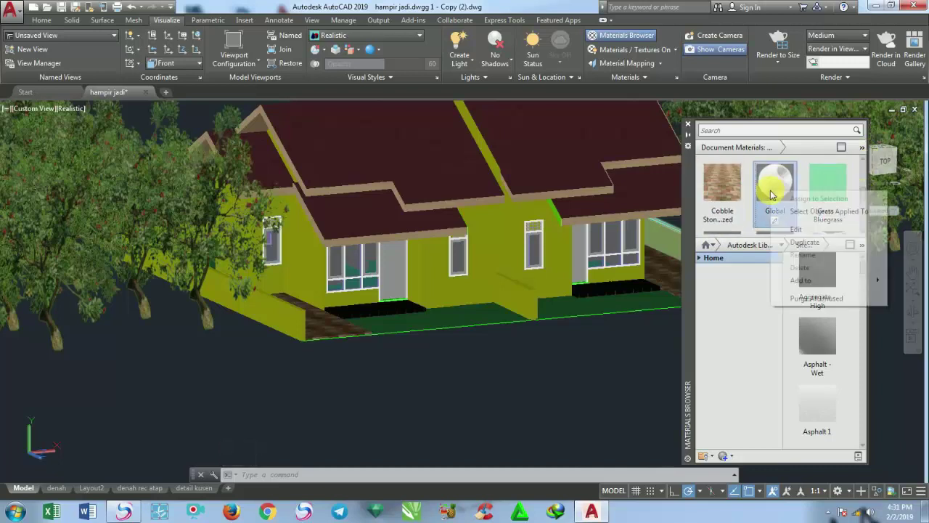
click(801, 244)
text(pohon 2)
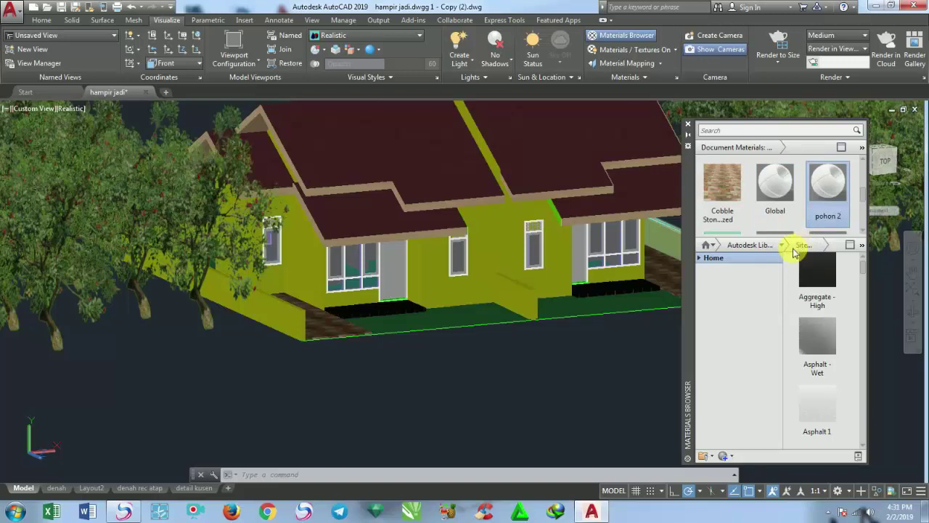
right_click(834, 195)
click(840, 232)
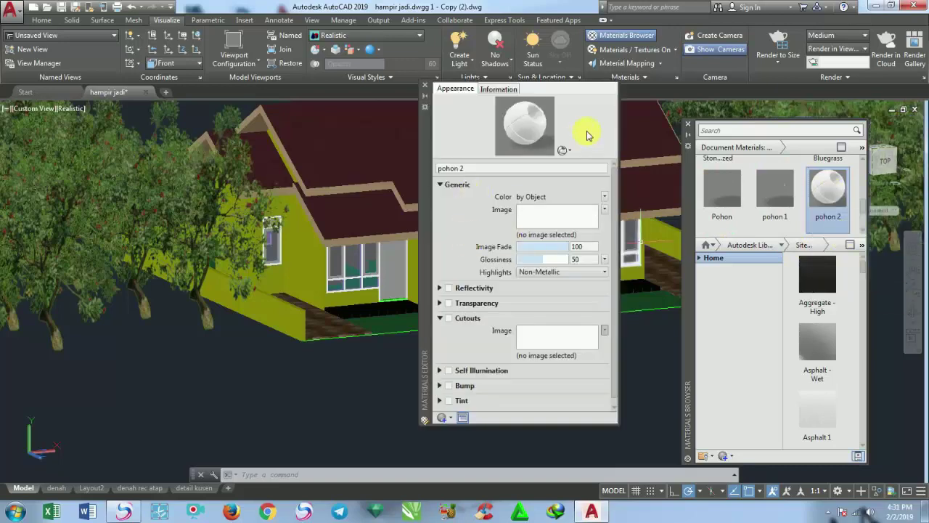
End the stray selection window and zoom out over the house and tree rows.
click(184, 360)
scroll(184, 361, down, 2)
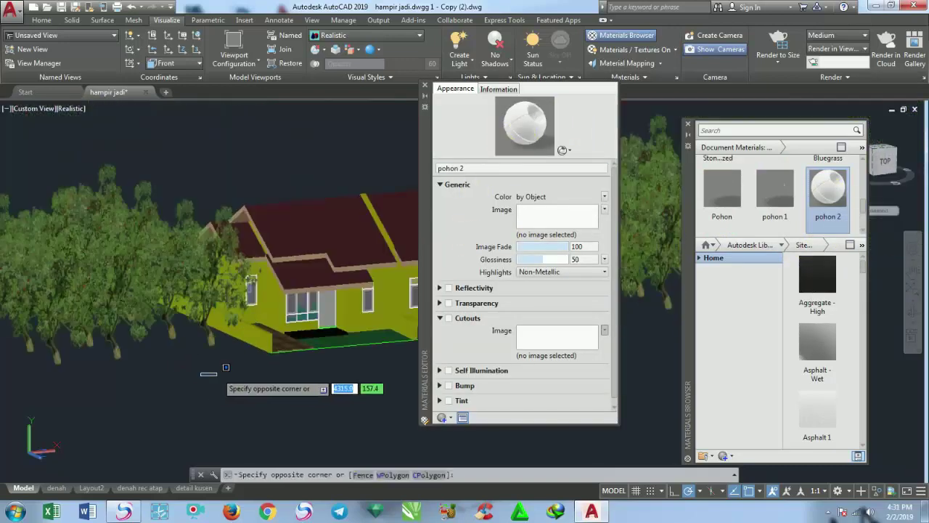
scroll(133, 166, down, 4)
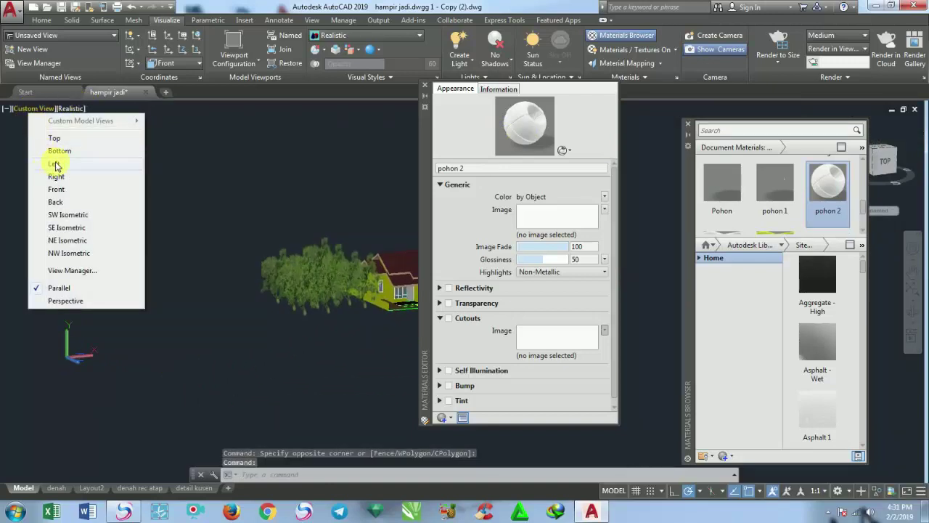
In Front view with 2D Wireframe style, draw a two-corner planar surface rectangle.
click(55, 189)
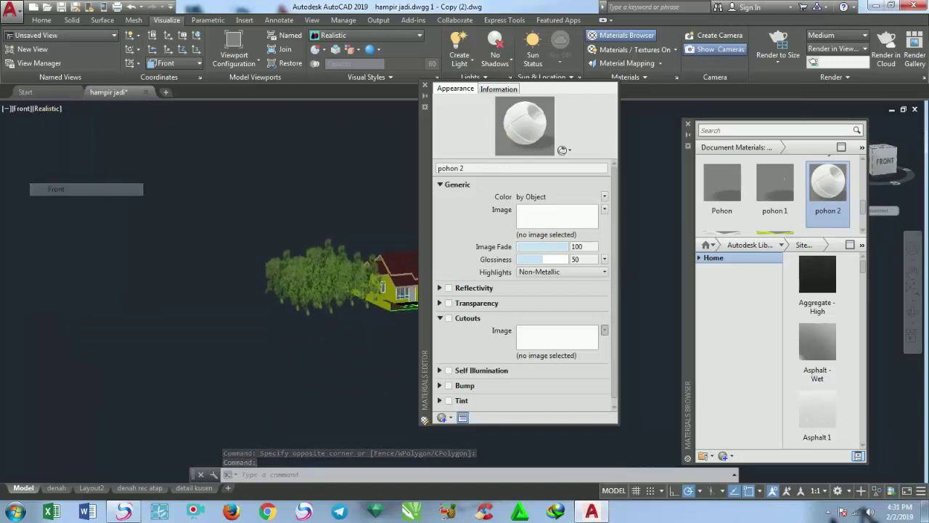
click(44, 108)
click(82, 137)
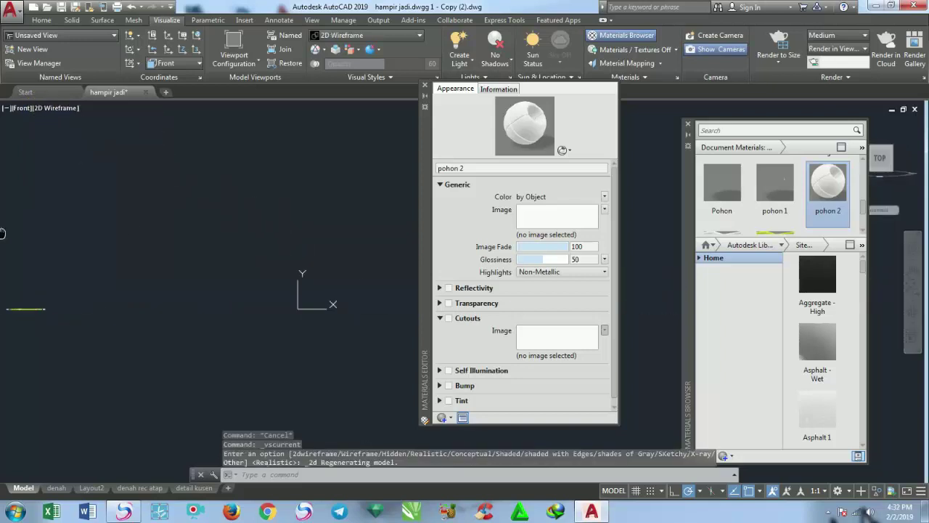
middle_drag(352, 248, 237, 213)
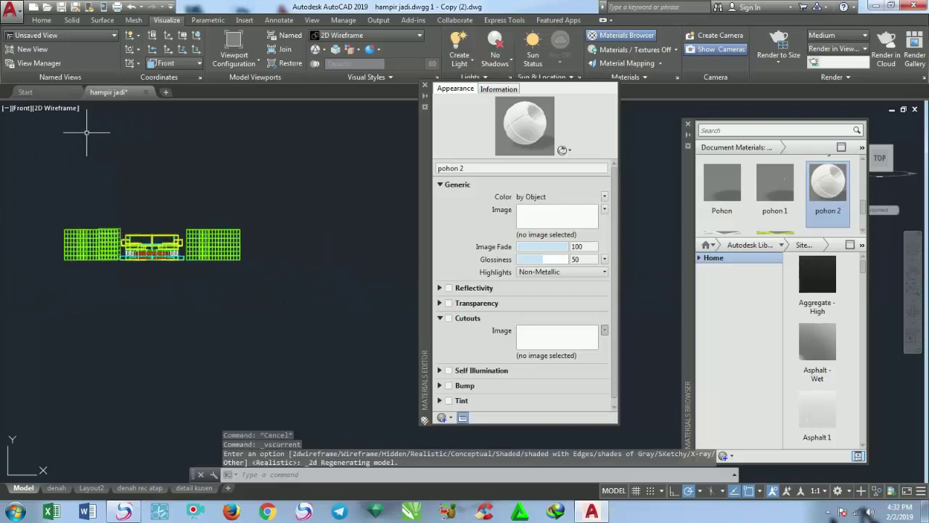
click(96, 22)
click(70, 35)
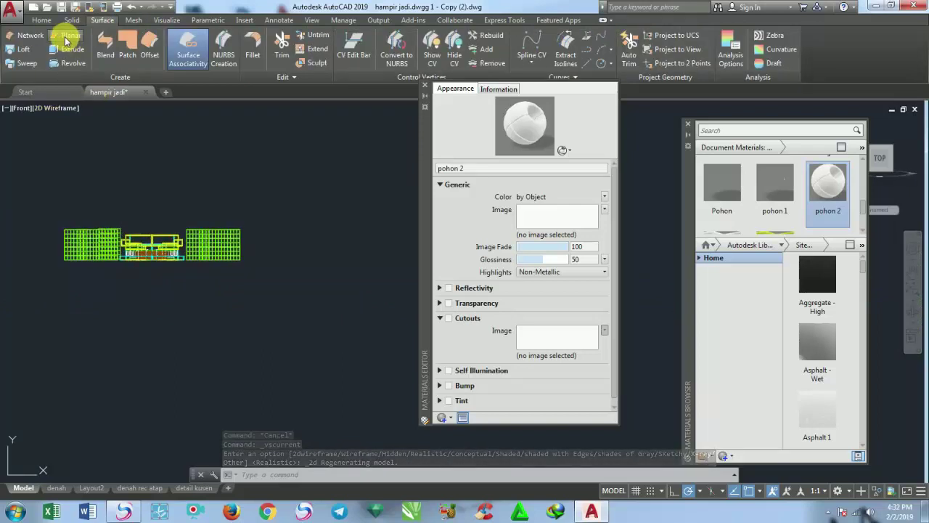
scroll(295, 248, up, 2)
scroll(195, 282, up, 2)
click(186, 278)
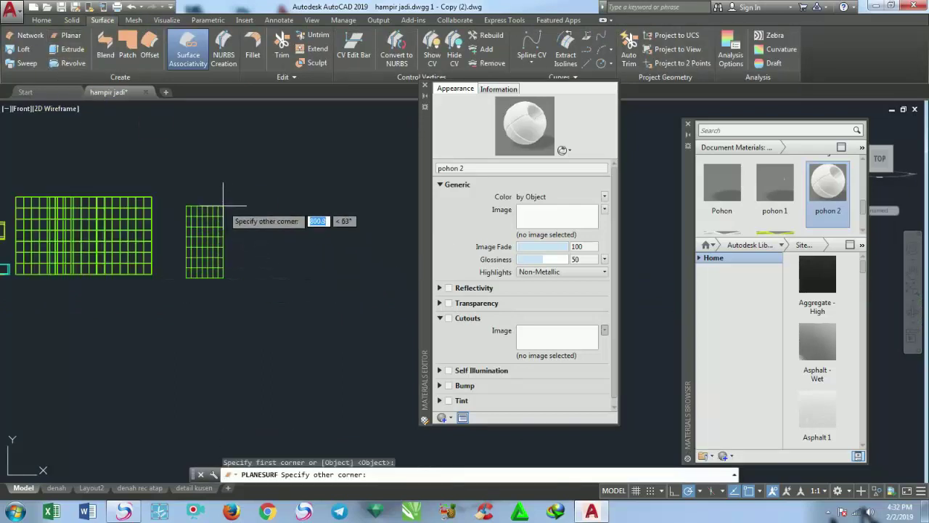
click(223, 210)
scroll(210, 247, up, 3)
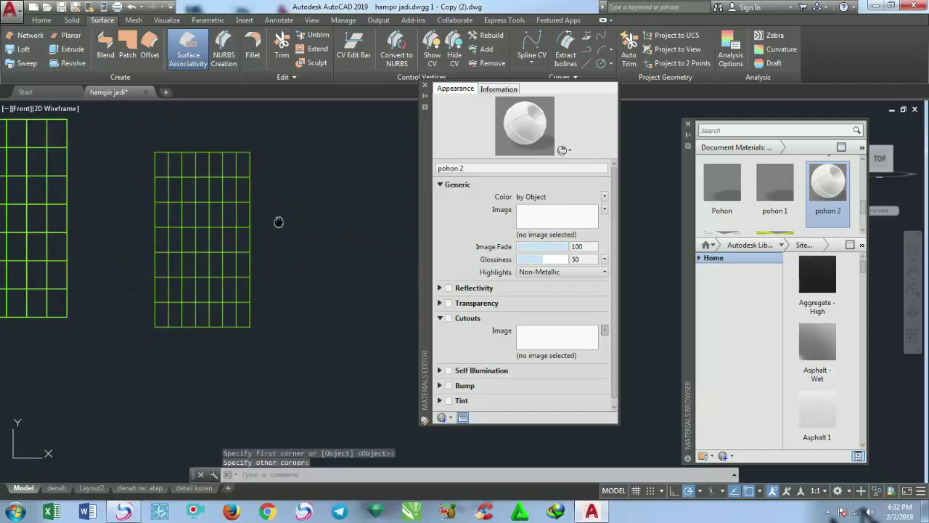
scroll(211, 247, up, 1)
Load Pandan 05 as the image of the pohon 2 material.
click(560, 224)
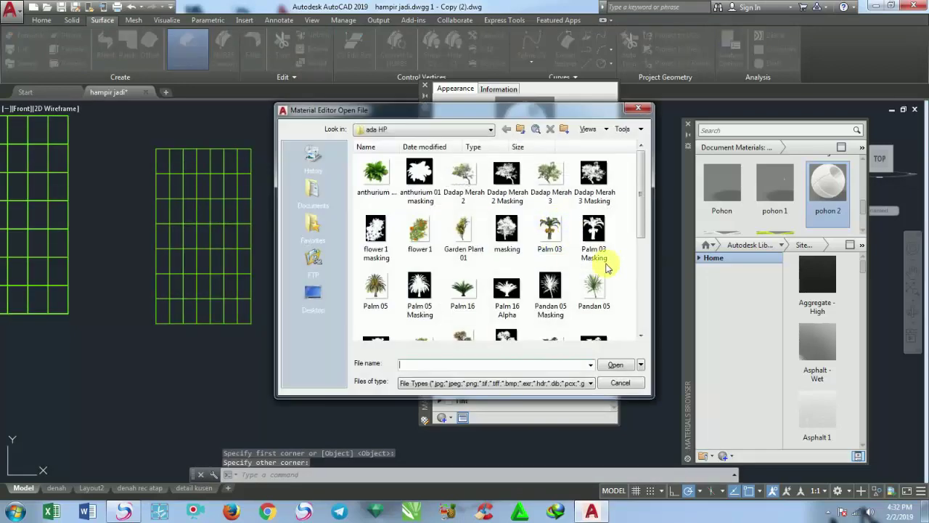
drag(640, 227, 641, 247)
click(596, 249)
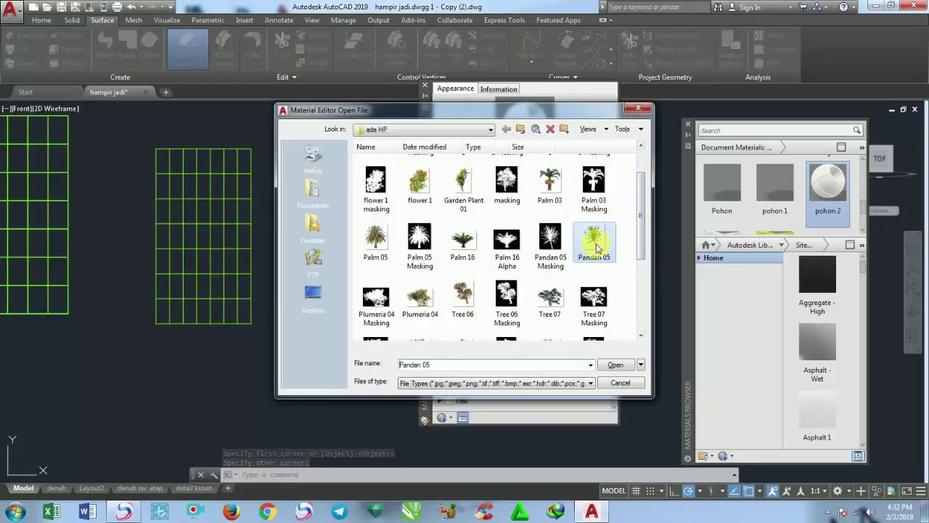
click(607, 368)
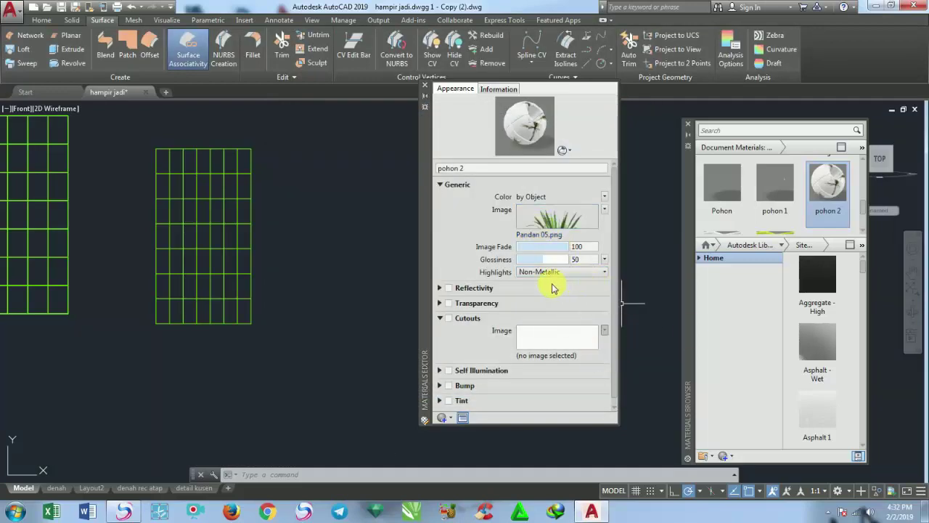
Switch to Realistic style and apply the pohon 2 material to the new plane.
click(71, 111)
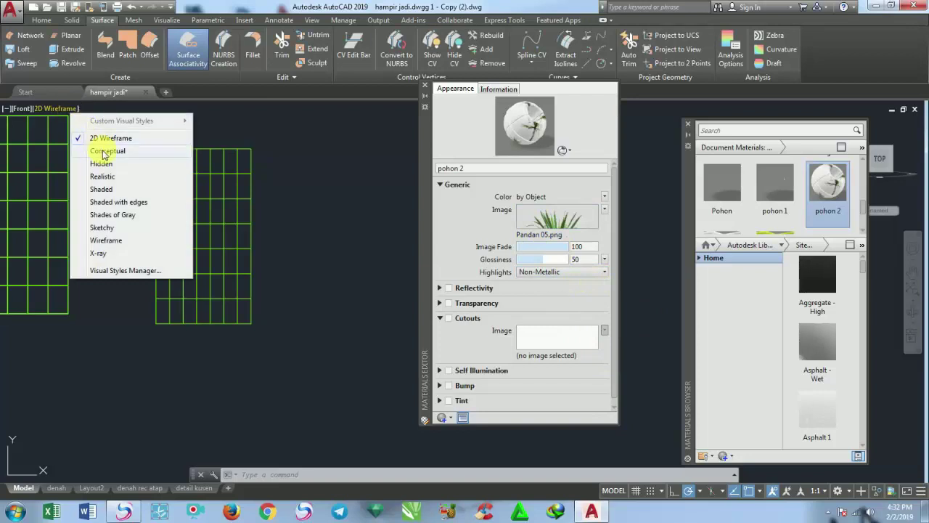
click(107, 178)
middle_drag(317, 252, 359, 263)
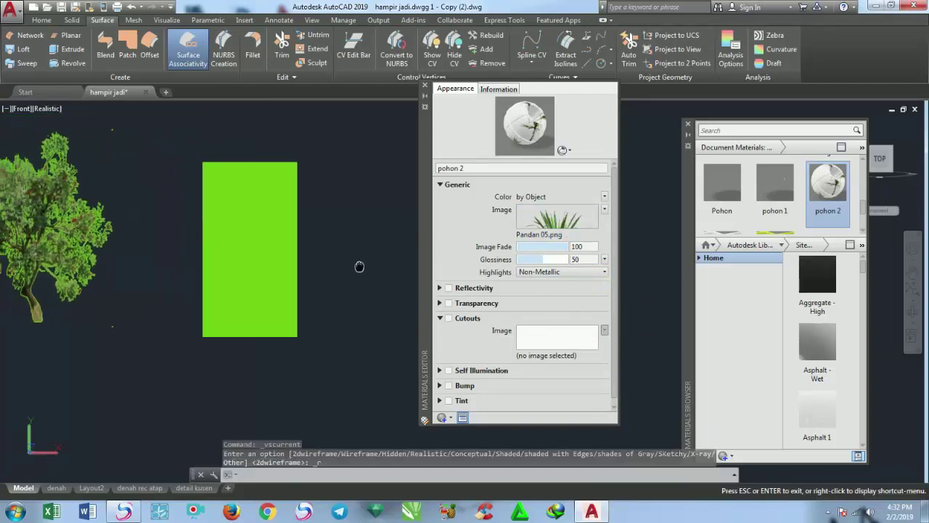
click(351, 268)
click(247, 211)
scroll(824, 202, down, 1)
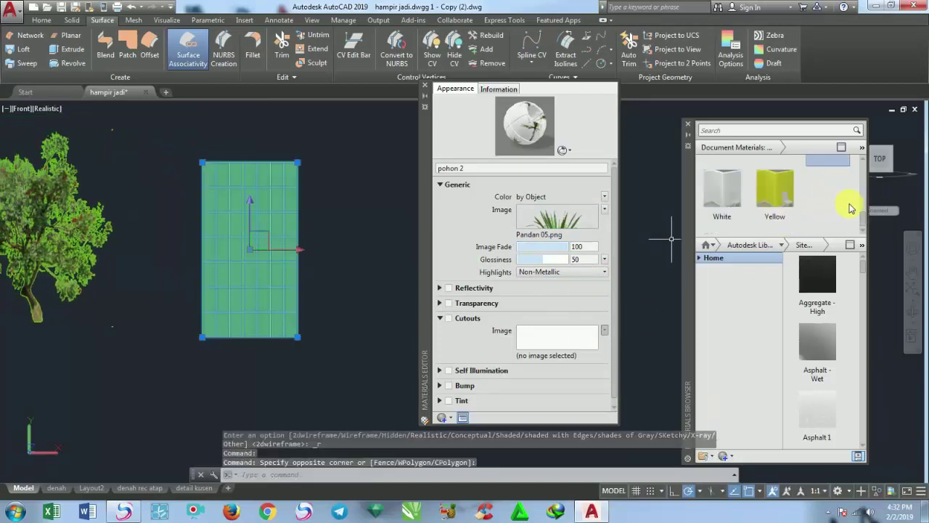
scroll(853, 205, up, 1)
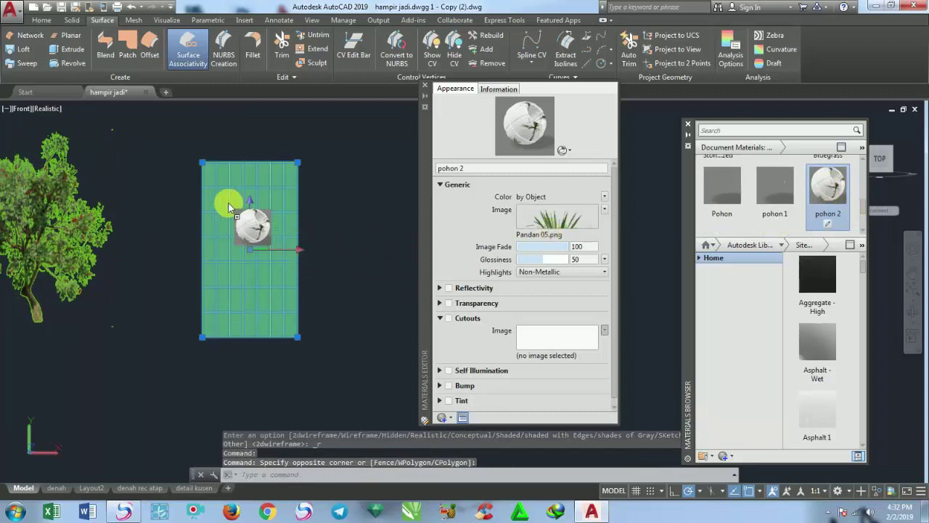
drag(549, 232, 228, 207)
Raise the Pandan 05 texture sample size to 200 × 200 in.
scroll(321, 213, up, 1)
scroll(376, 239, up, 1)
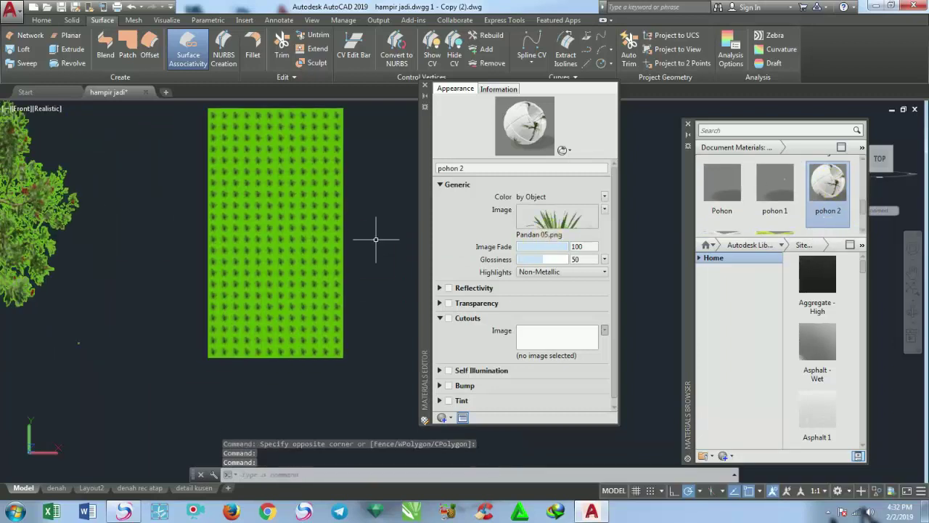
click(557, 223)
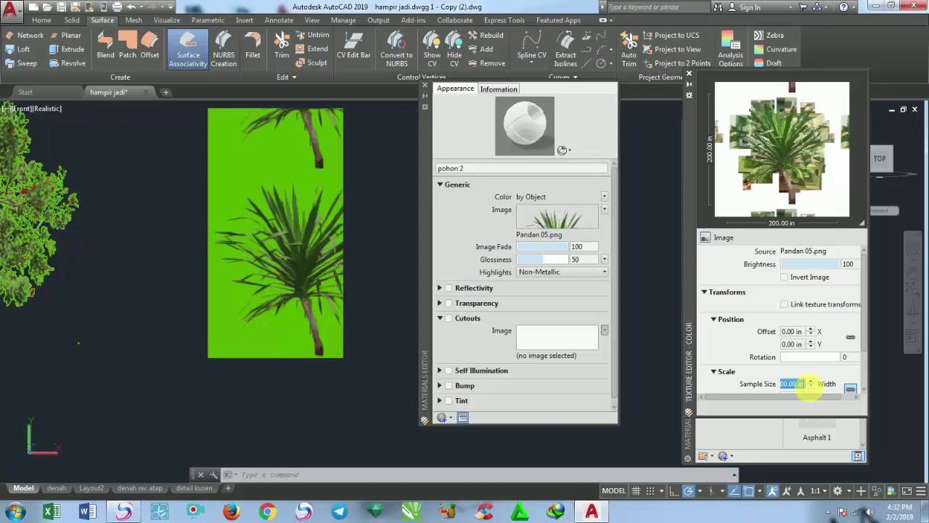
scroll(347, 299, down, 3)
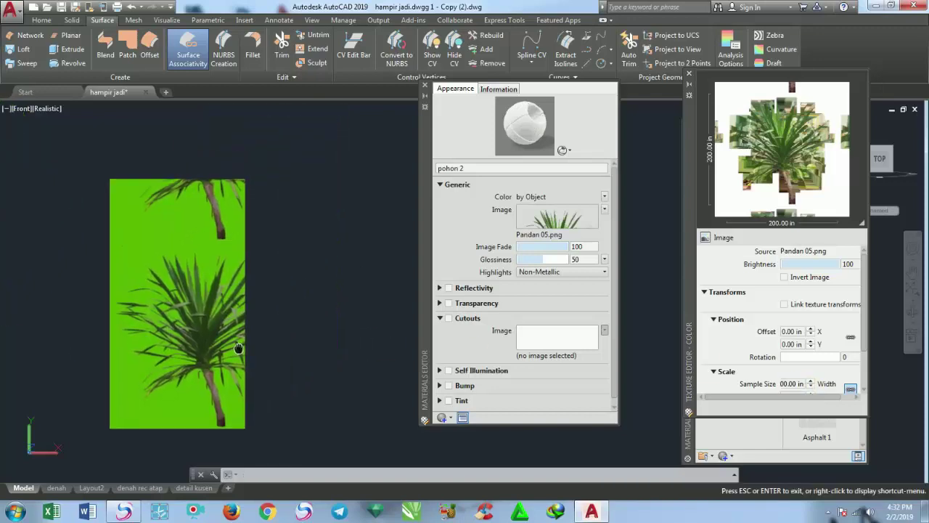
click(285, 309)
scroll(285, 308, up, 3)
scroll(301, 371, down, 1)
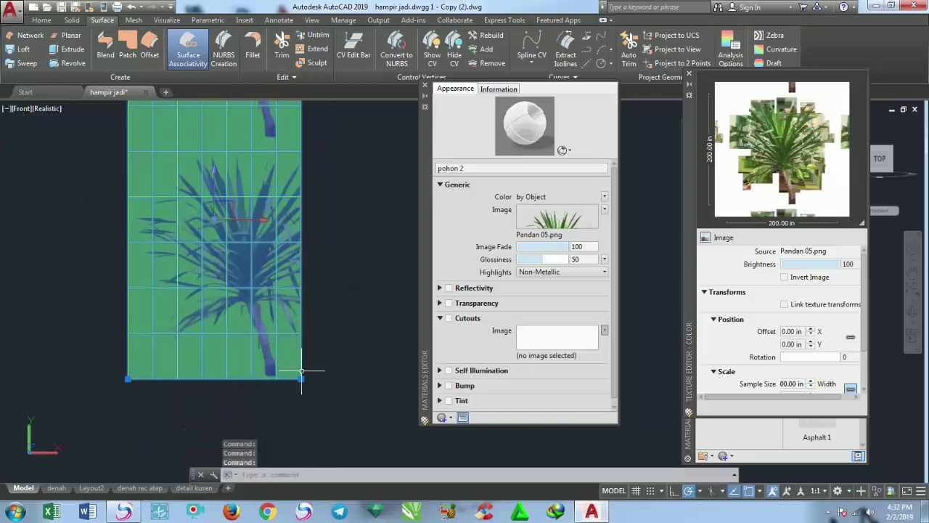
click(301, 377)
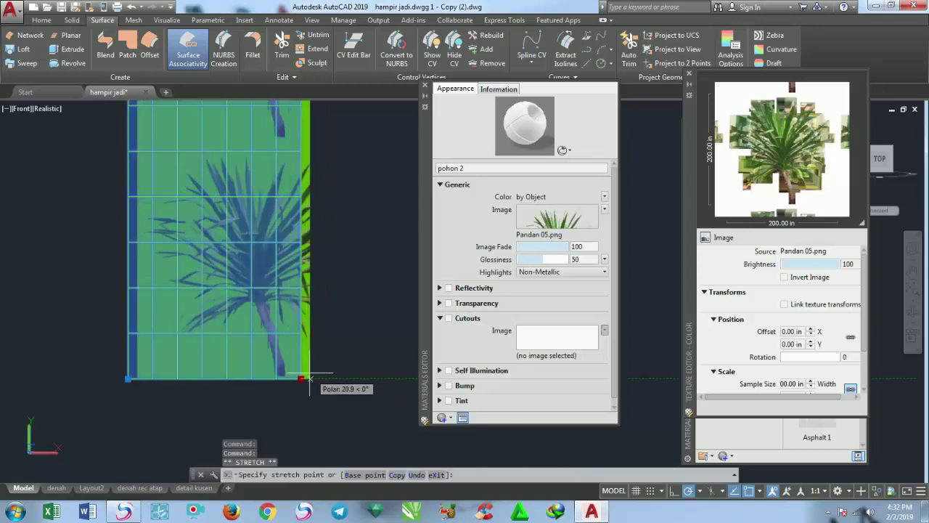
key(Escape)
scroll(347, 385, down, 2)
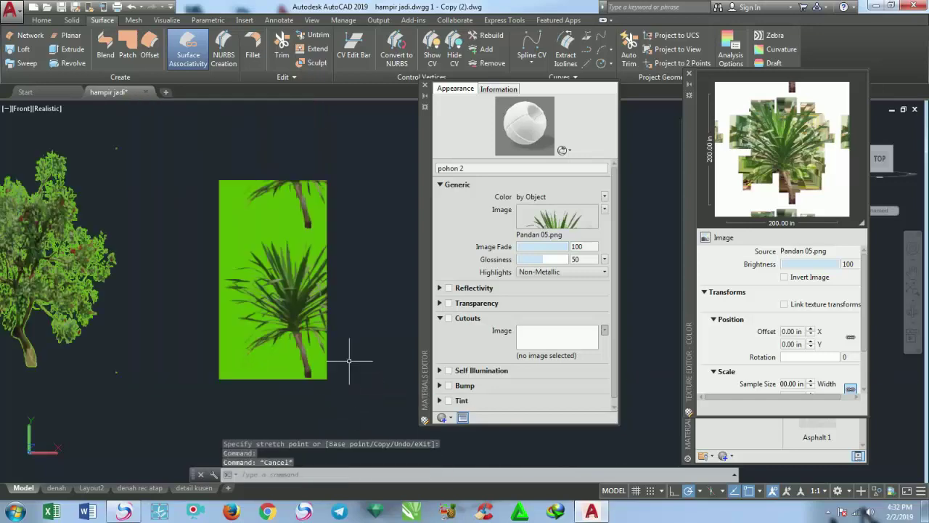
key(Escape)
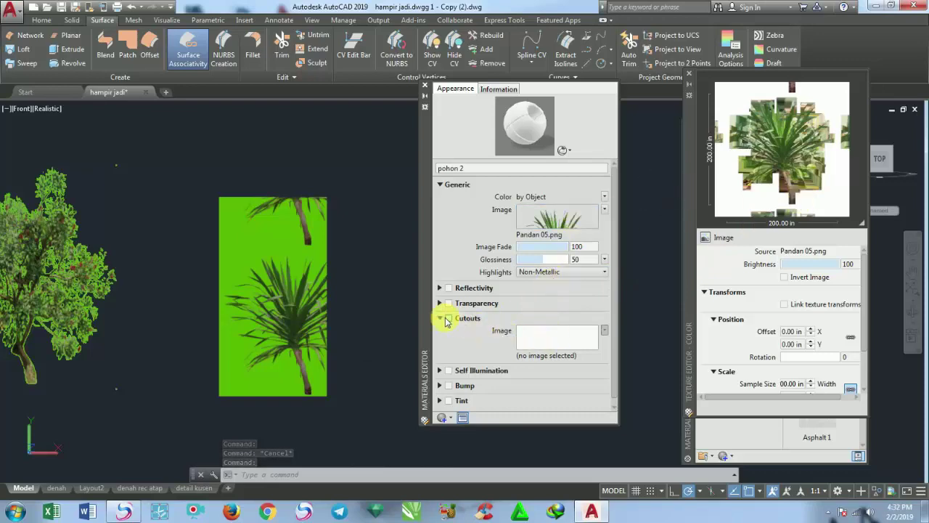
Set Pandan 05 Masking.png as the pohon 2 cutout, then close the Materials Editor.
click(448, 319)
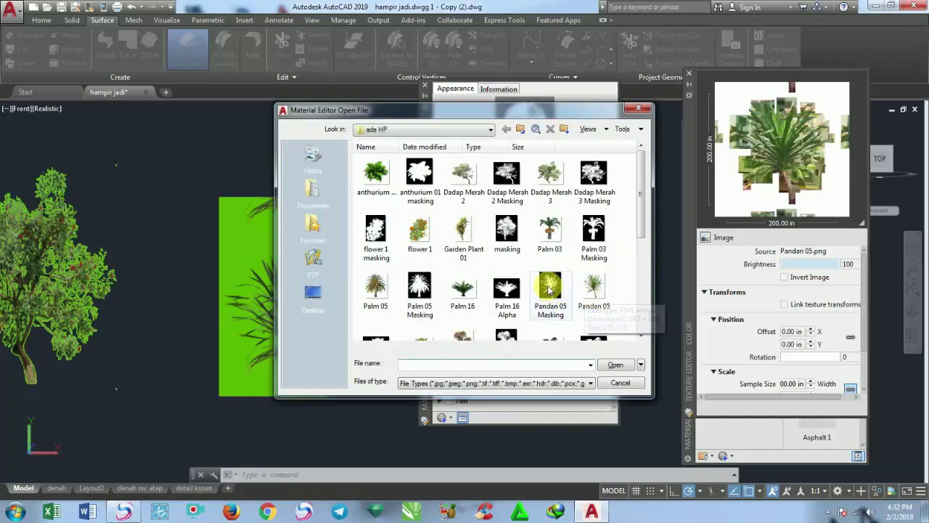
click(548, 289)
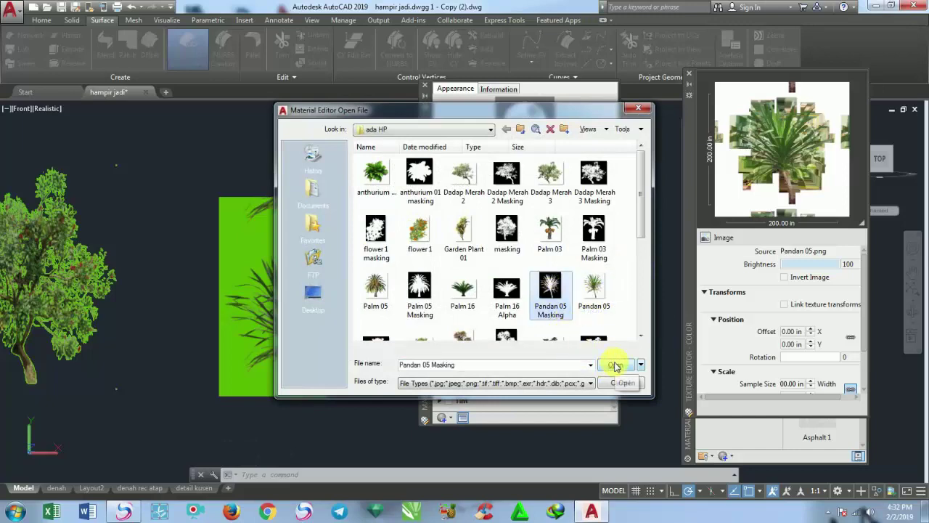
drag(641, 230, 642, 268)
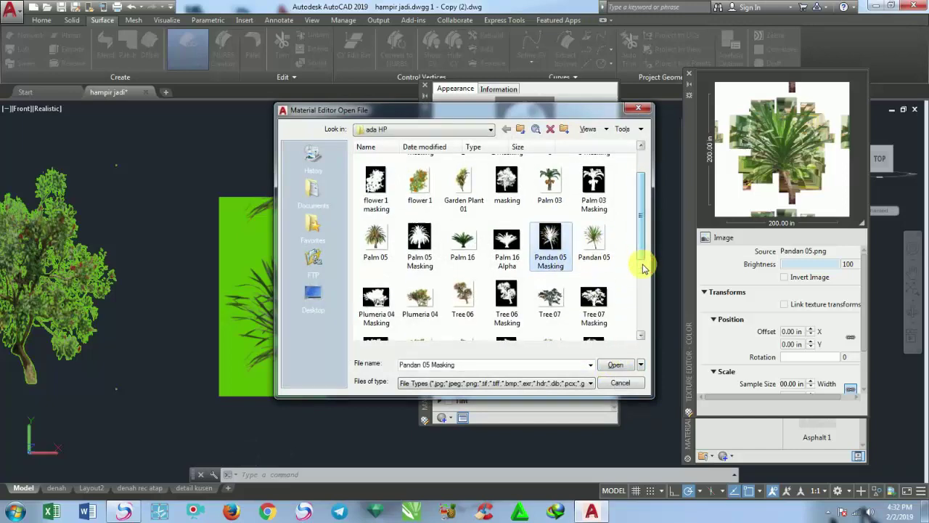
click(619, 365)
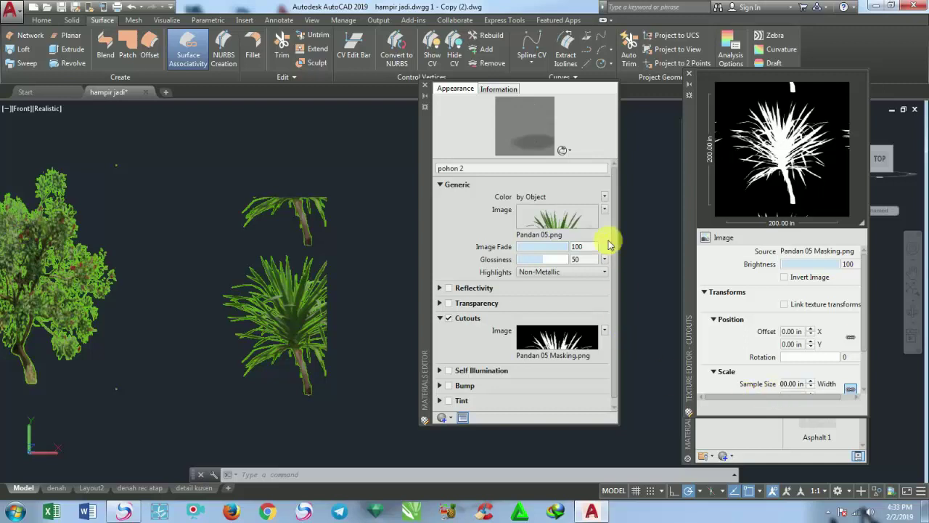
click(425, 89)
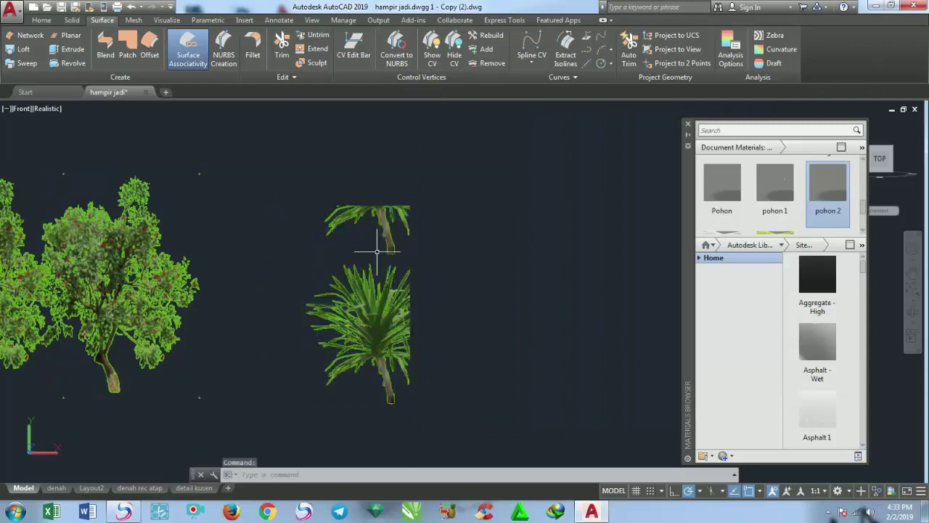
Apply planar material mapping to the pandan plane and stretch its frame around the plant.
click(363, 237)
click(67, 21)
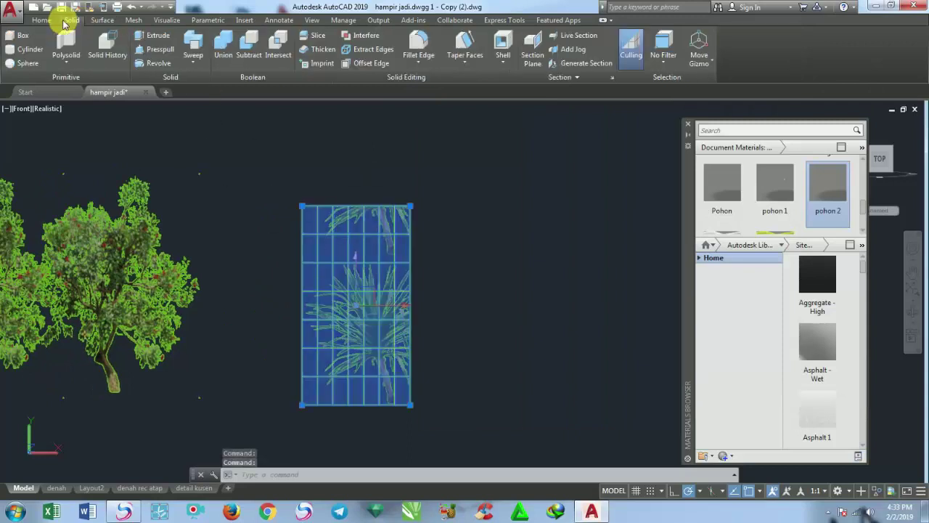
click(103, 20)
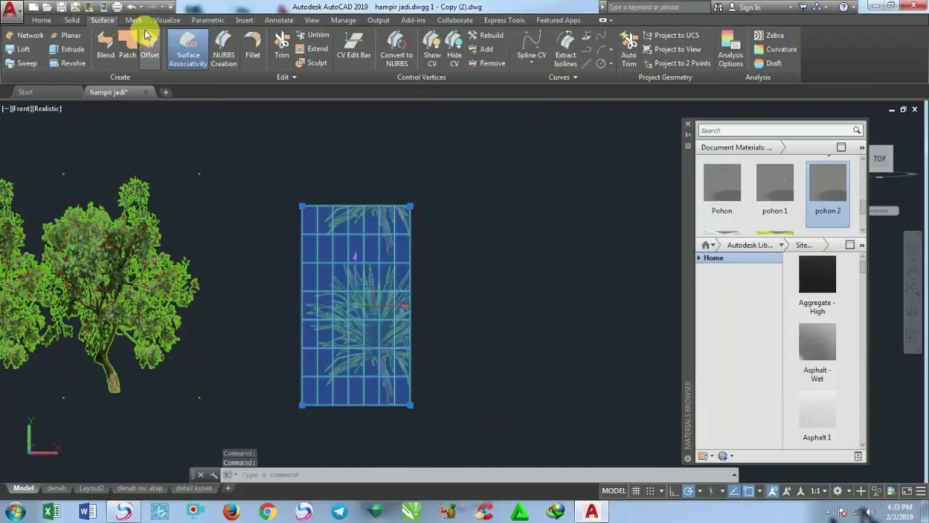
click(169, 21)
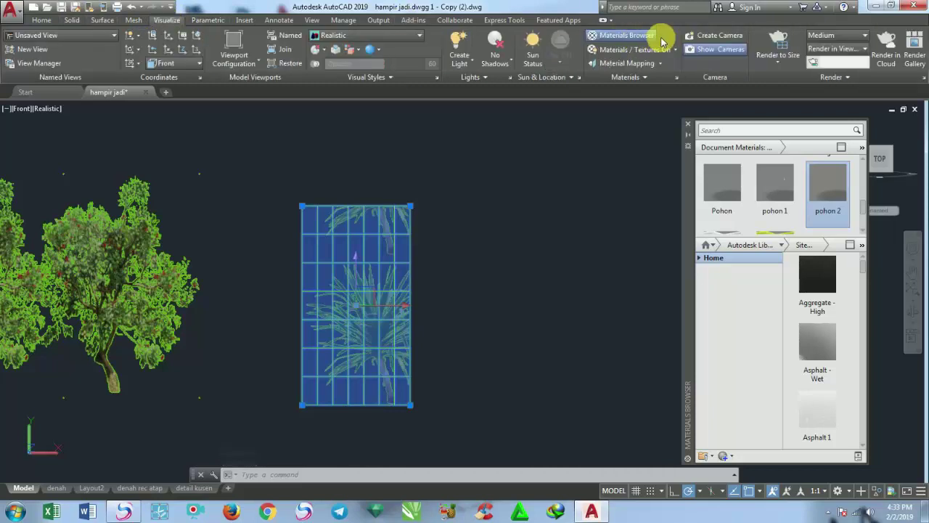
click(639, 64)
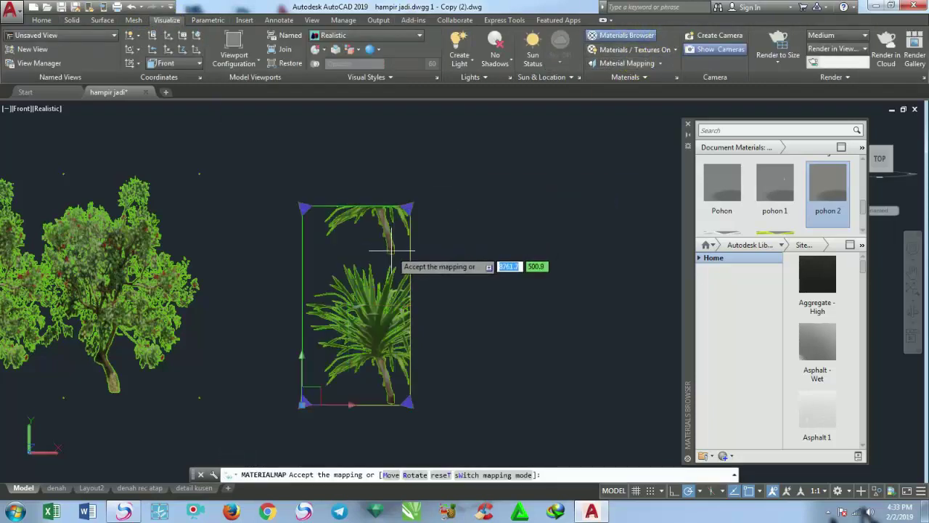
click(411, 208)
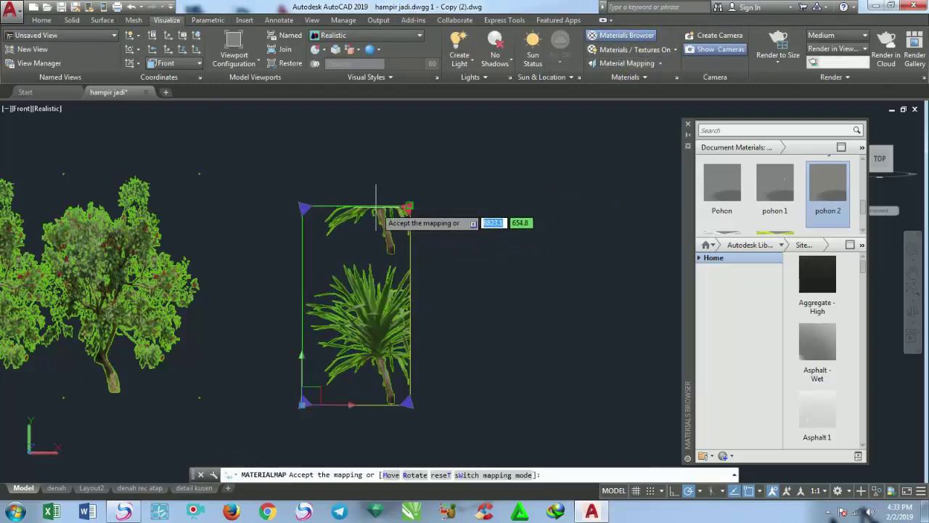
click(409, 208)
click(408, 401)
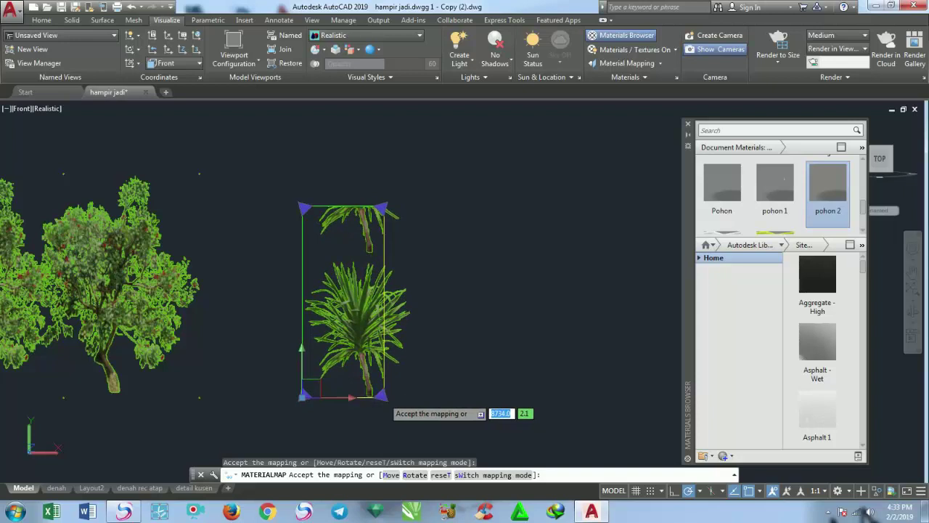
click(385, 398)
click(380, 209)
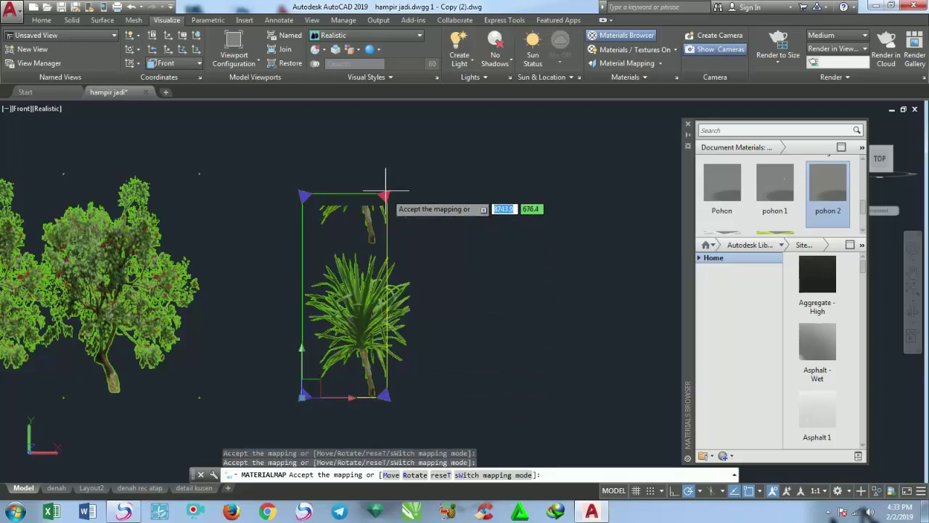
click(391, 143)
key(Escape)
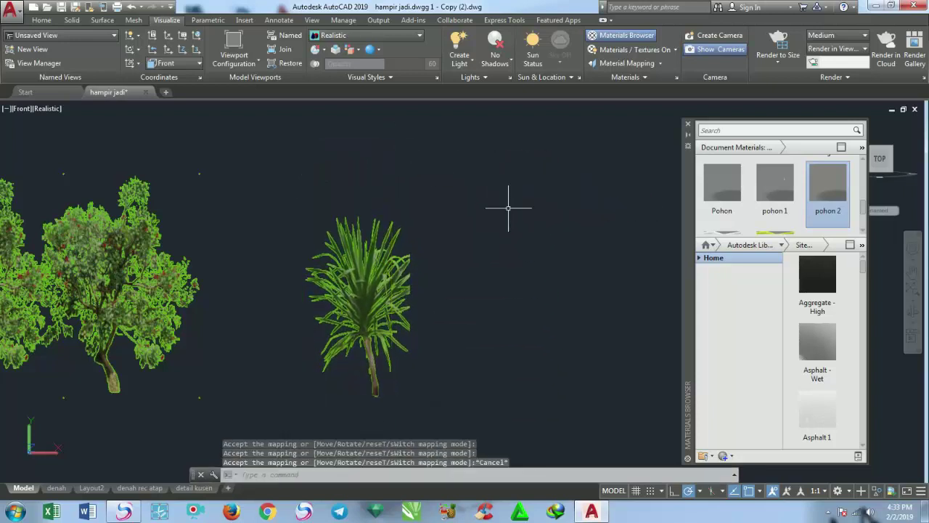
Narrow the planar mapping frame so only one whole pandan plant shows.
middle_drag(521, 220, 544, 196)
scroll(507, 386, down, 3)
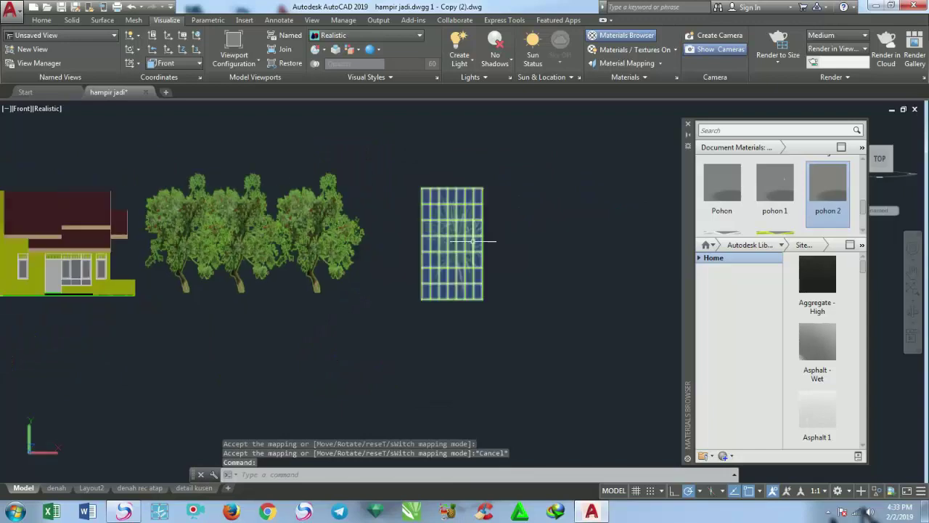
scroll(507, 386, up, 5)
click(498, 396)
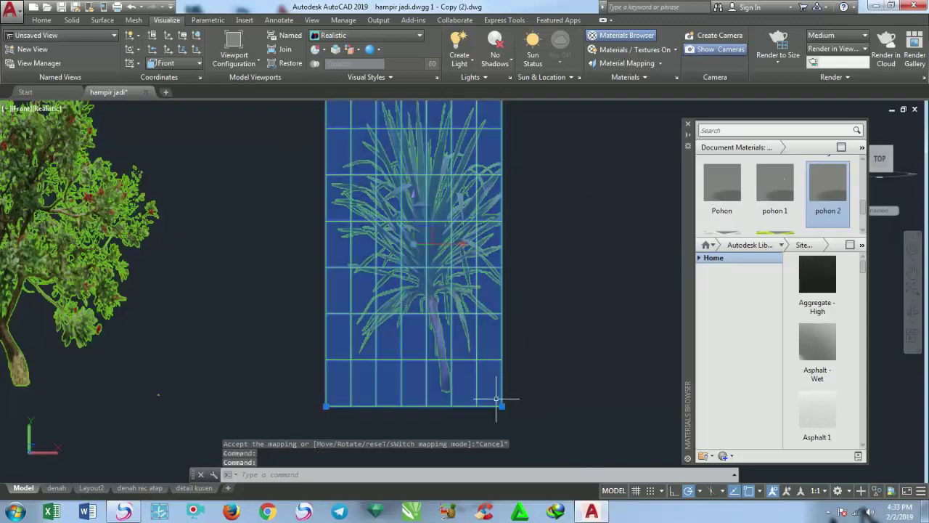
click(501, 406)
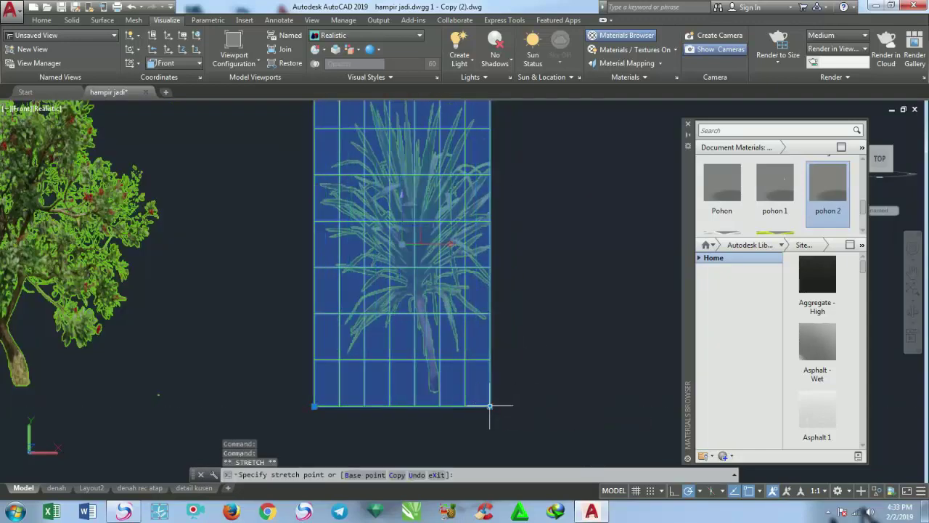
key(Escape)
scroll(494, 394, down, 2)
click(482, 298)
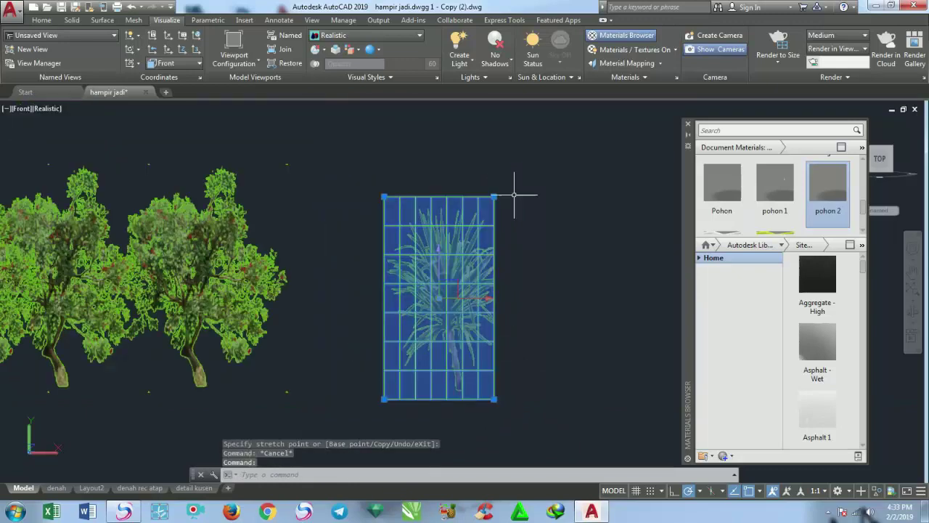
click(625, 64)
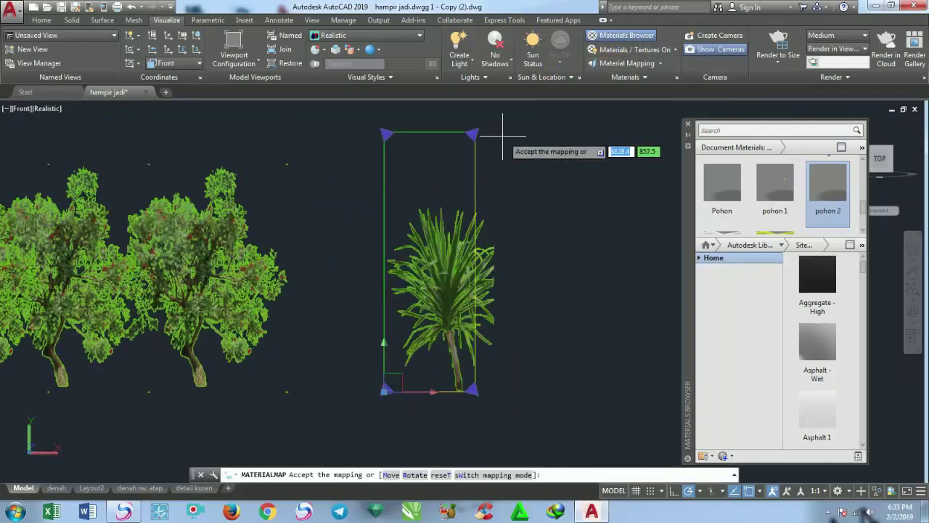
click(499, 133)
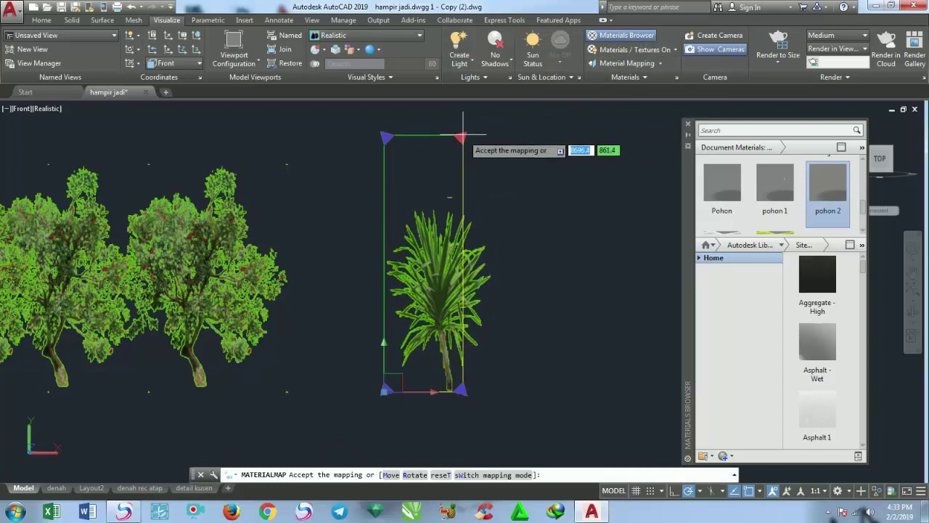
click(463, 135)
key(Escape)
scroll(537, 211, down, 4)
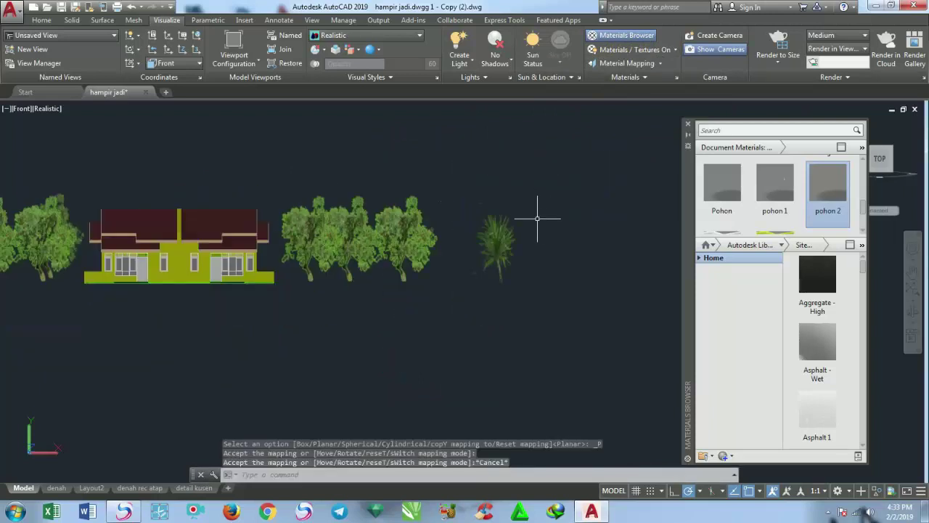
middle_drag(540, 213, 570, 259)
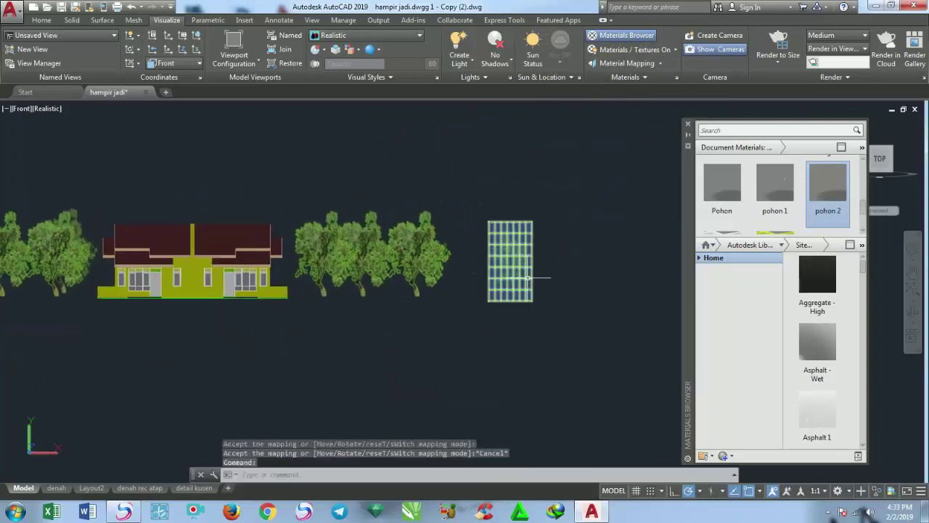
Switch to the SW Isometric view and select the pandan plane.
click(535, 274)
click(535, 222)
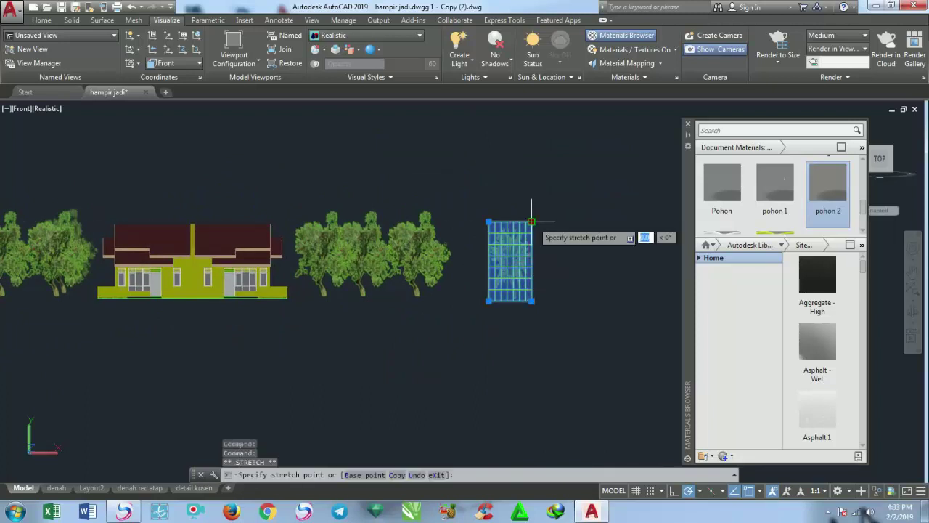
key(Escape)
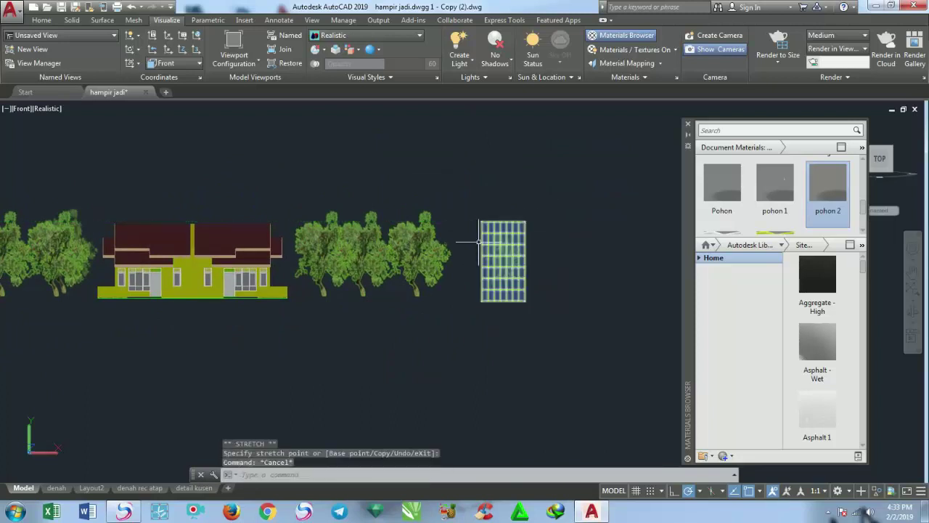
click(16, 109)
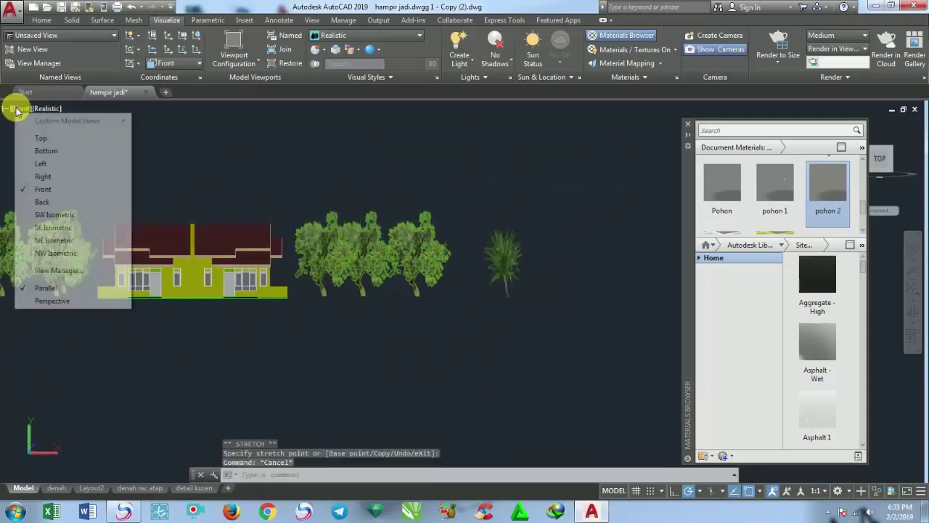
click(57, 210)
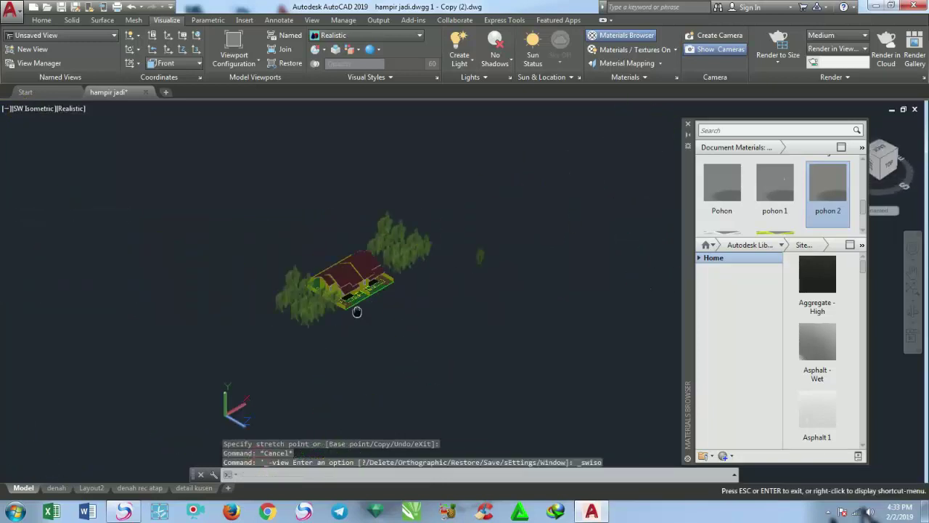
scroll(403, 293, up, 5)
click(473, 252)
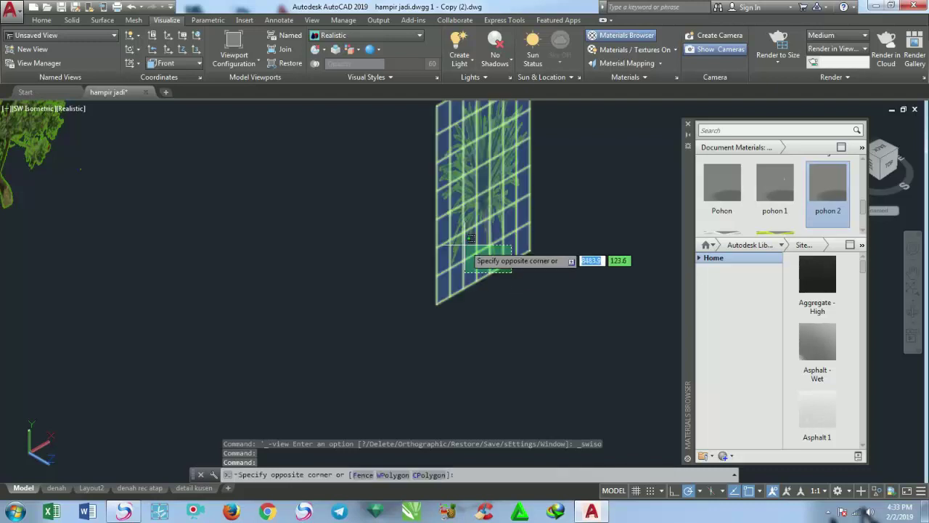
key(Escape)
Scale the pandan plane down by reference to a much smaller plant height.
click(42, 20)
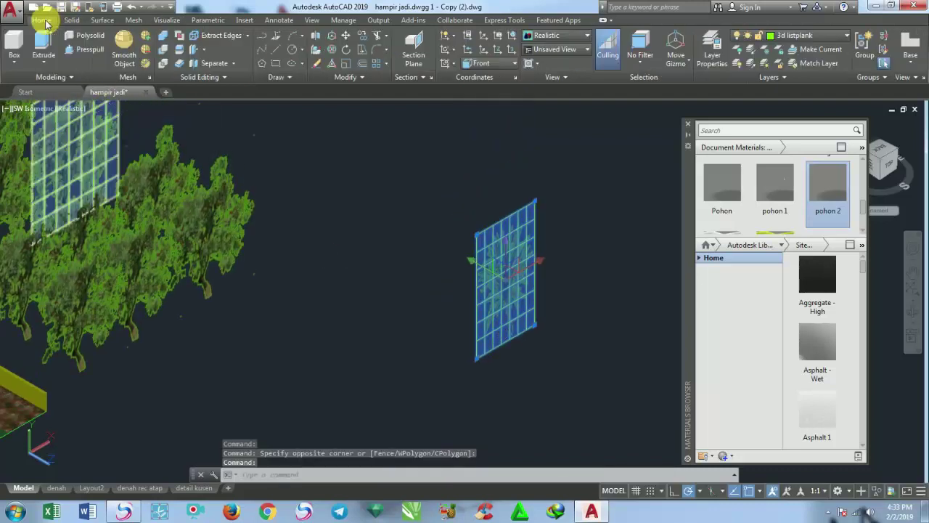
click(333, 67)
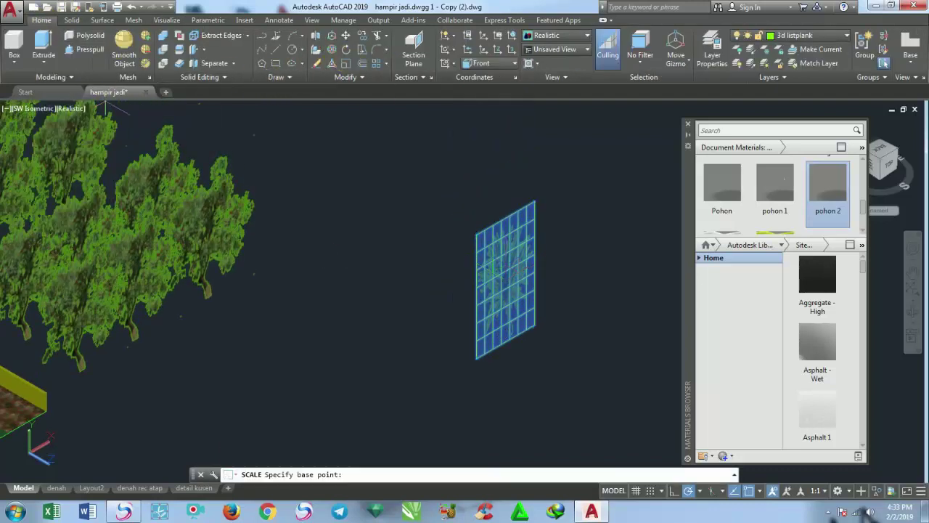
click(527, 205)
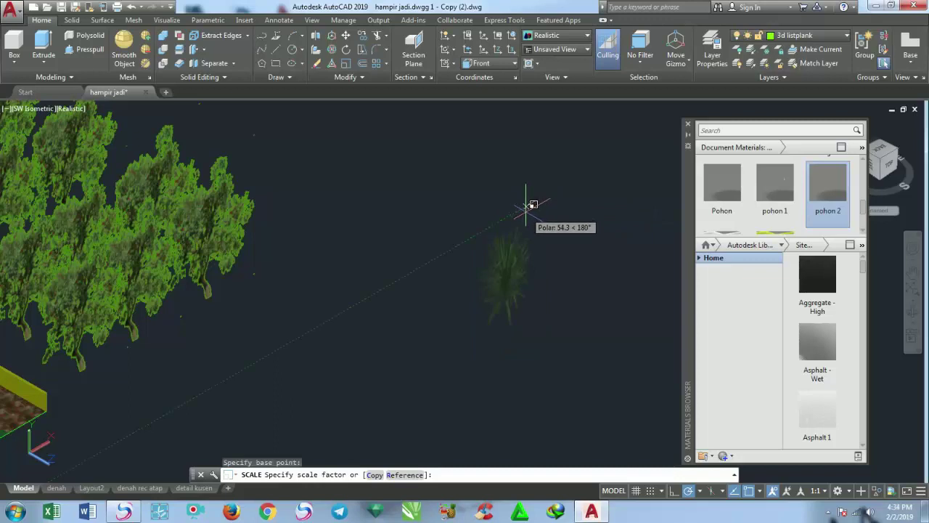
text(r)
key(Return)
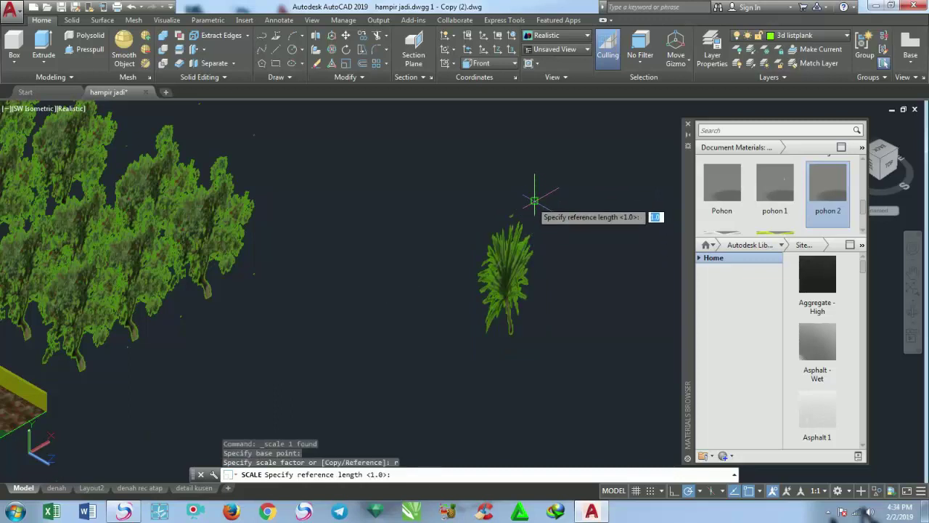
click(534, 201)
click(536, 243)
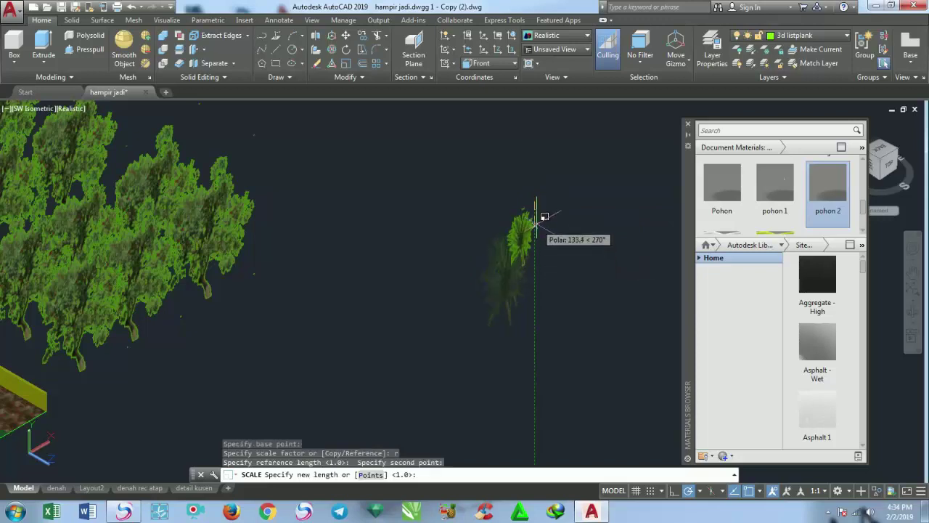
click(535, 217)
scroll(564, 233, down, 3)
scroll(508, 201, up, 1)
Move the pandan plane toward the front of the twin house.
click(509, 201)
click(583, 278)
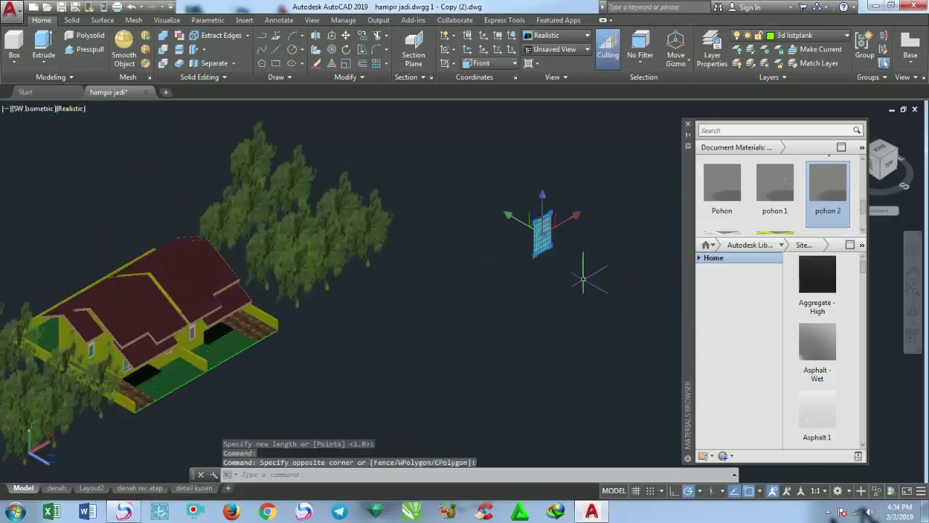
text(m)
key(Return)
click(586, 262)
middle_drag(415, 392, 527, 286)
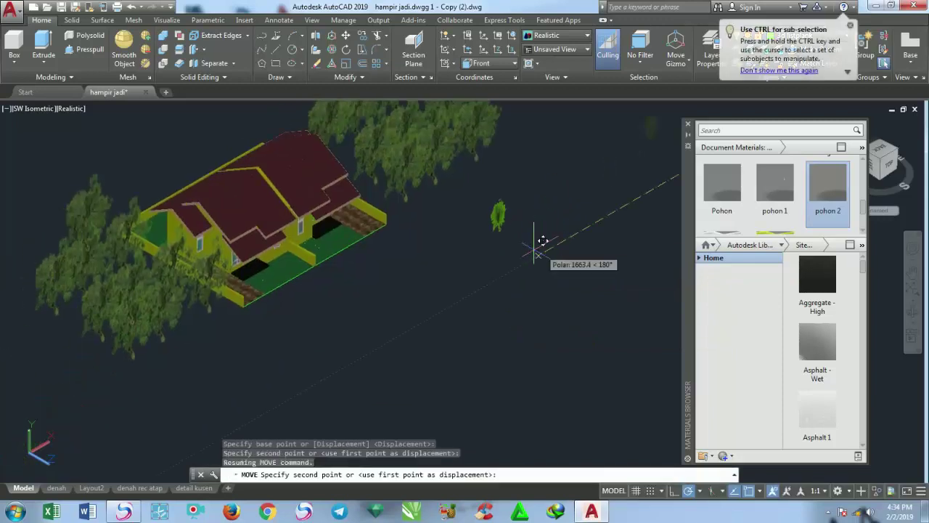
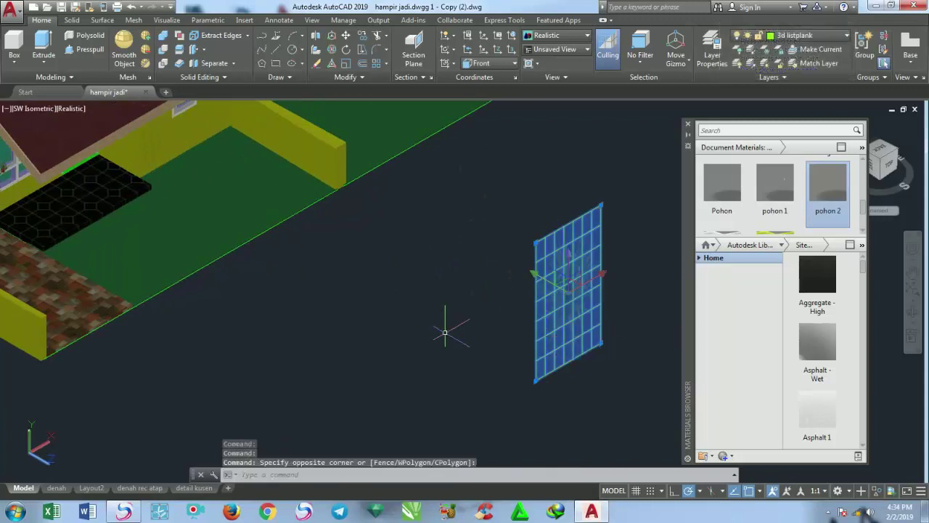
Move the first plant panel into the front garden beside the garden wall.
click(453, 355)
text(m)
key(Return)
click(585, 408)
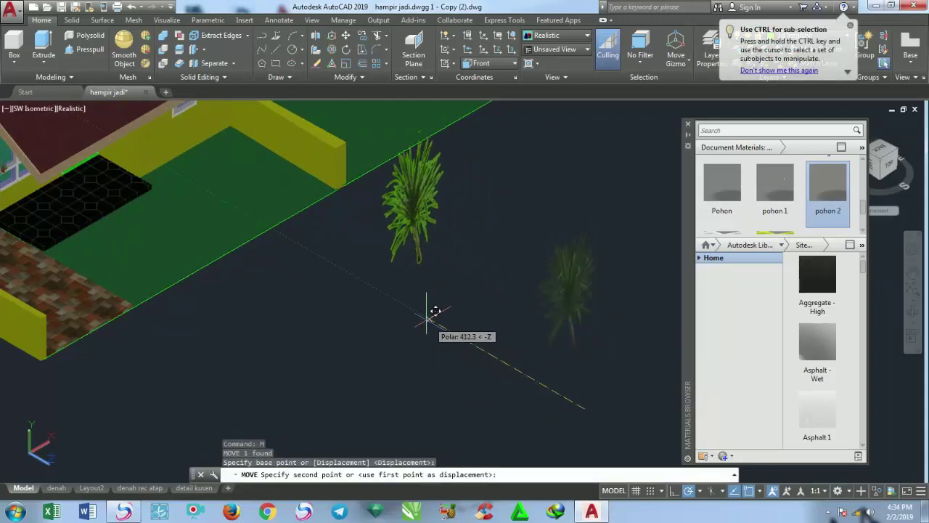
click(398, 291)
click(391, 242)
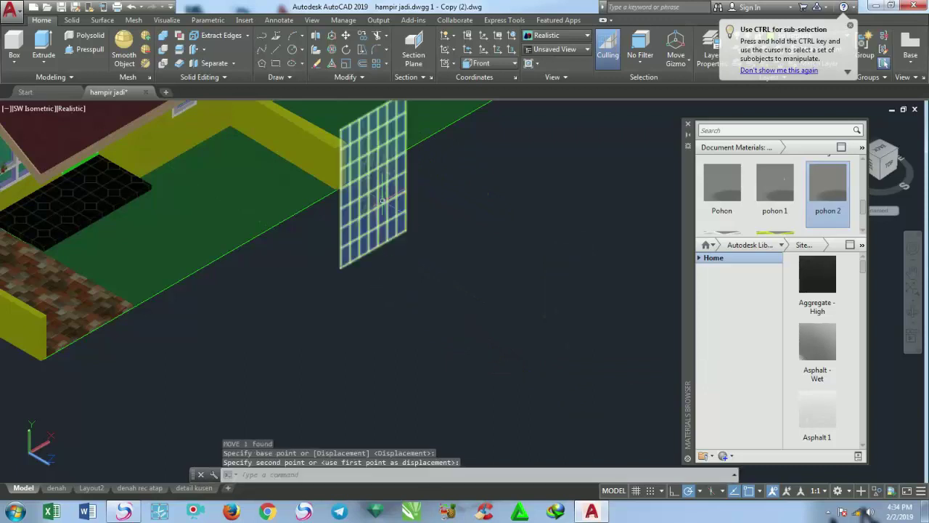
text(m)
key(Return)
click(484, 274)
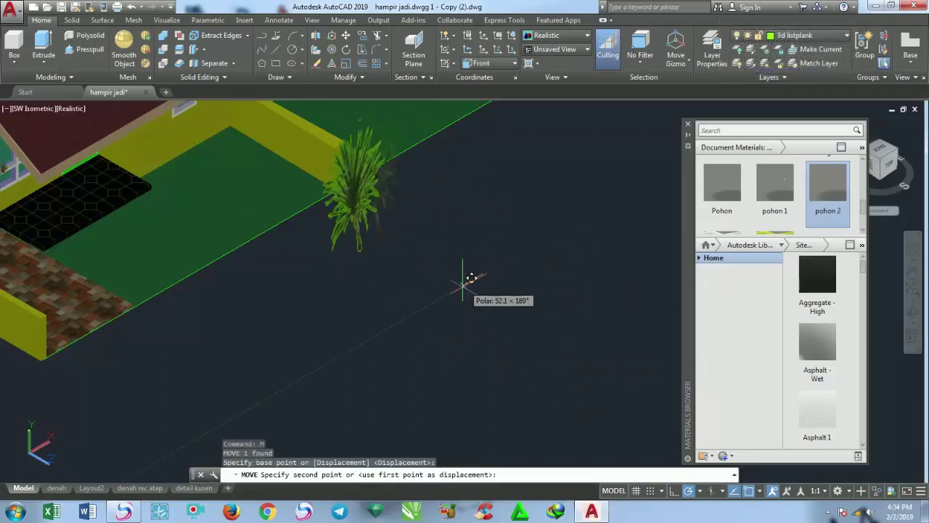
click(427, 294)
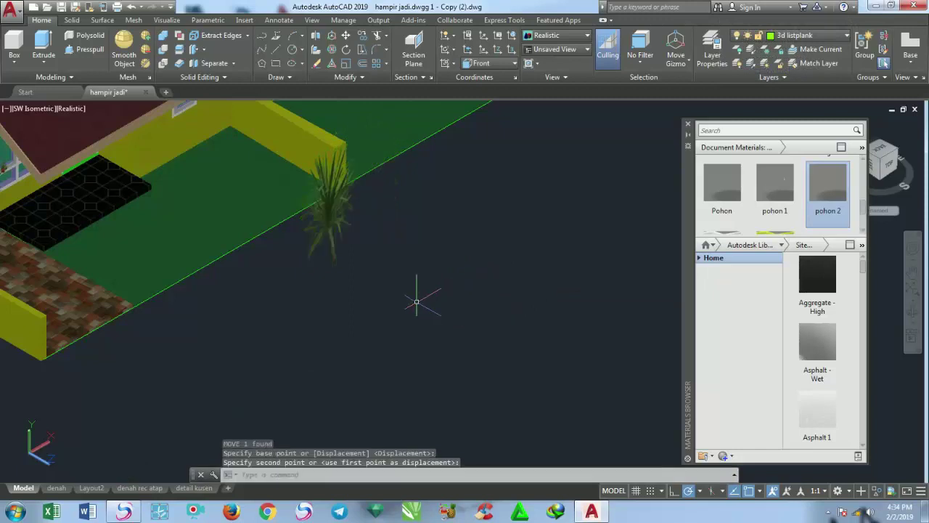
Move the next plant panel down inside the front garden.
click(315, 250)
text(m)
key(Return)
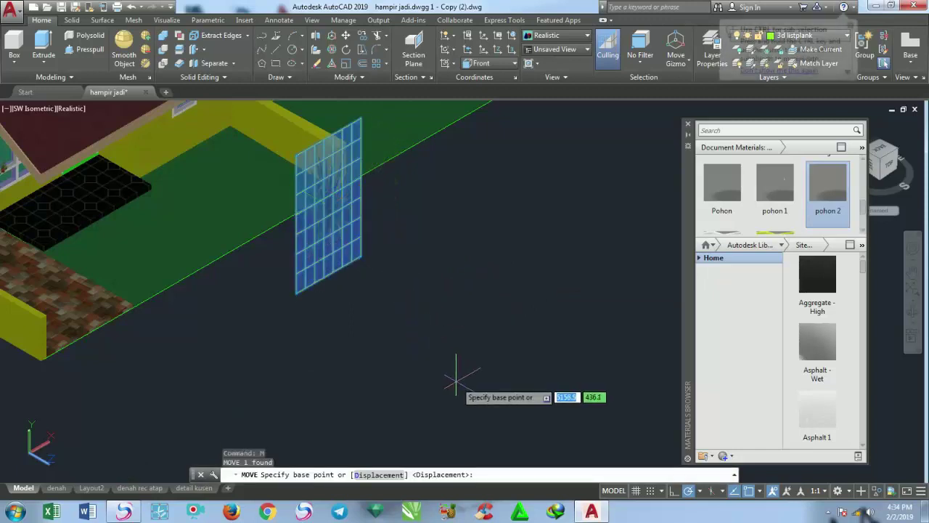
click(454, 378)
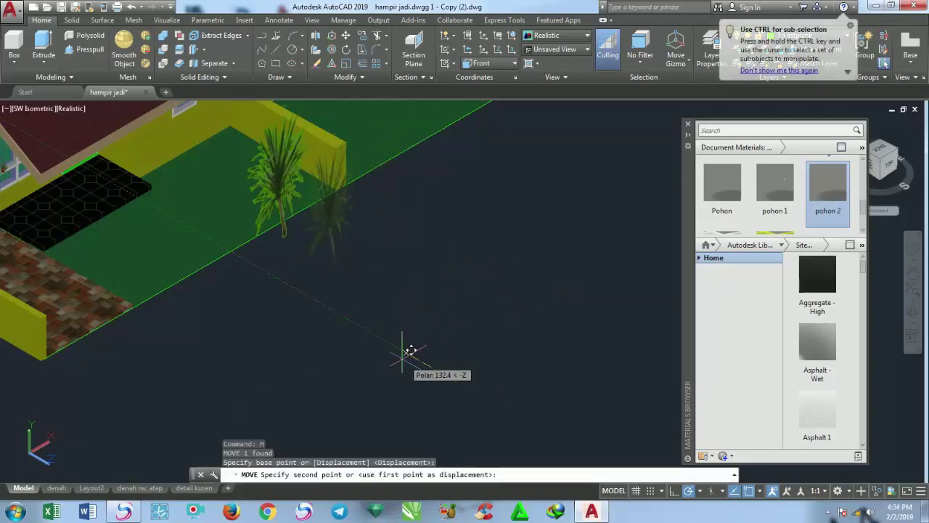
click(361, 311)
Copy the placed plant panel right beside itself, then select both plant panels.
click(221, 167)
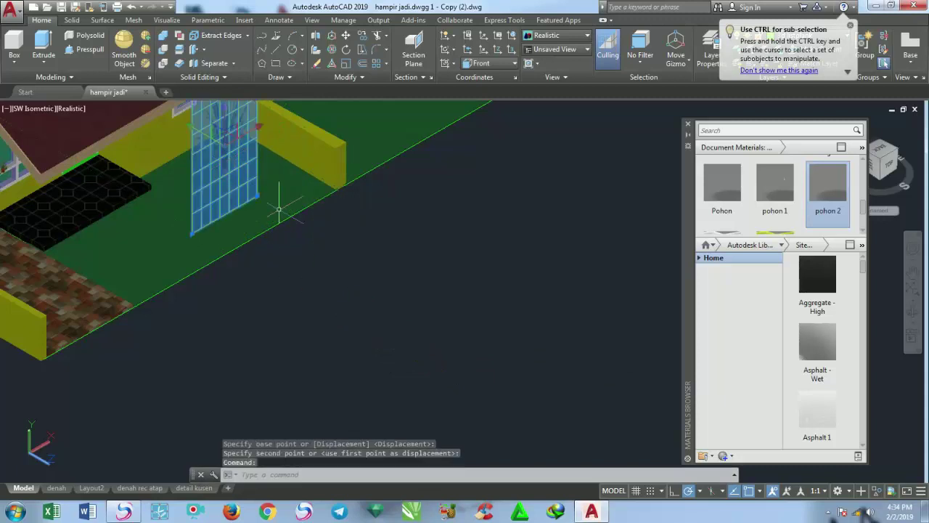
text(co)
key(Return)
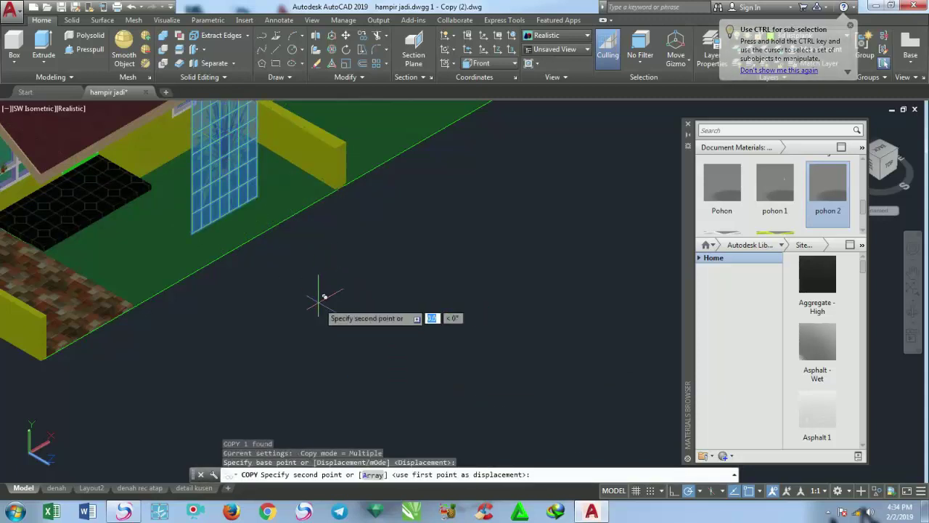
click(325, 303)
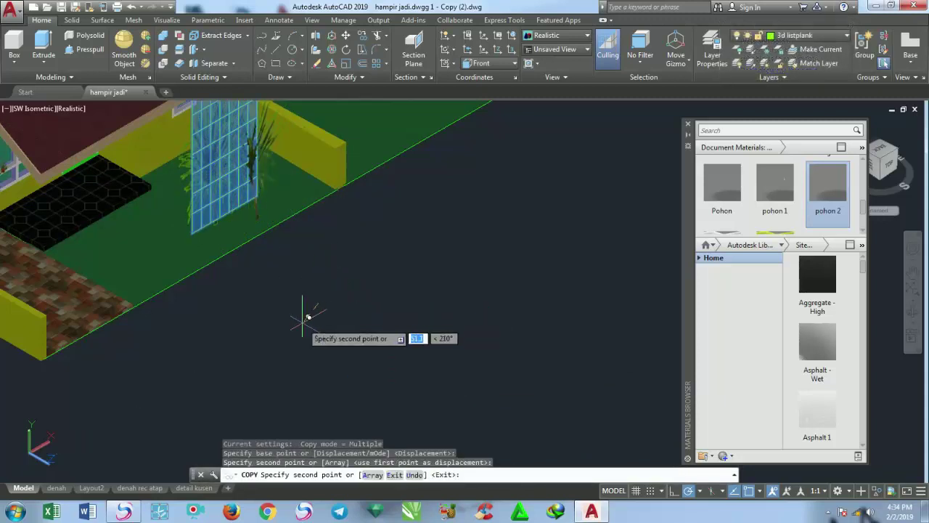
click(331, 306)
middle_drag(332, 305, 354, 369)
key(Return)
click(234, 213)
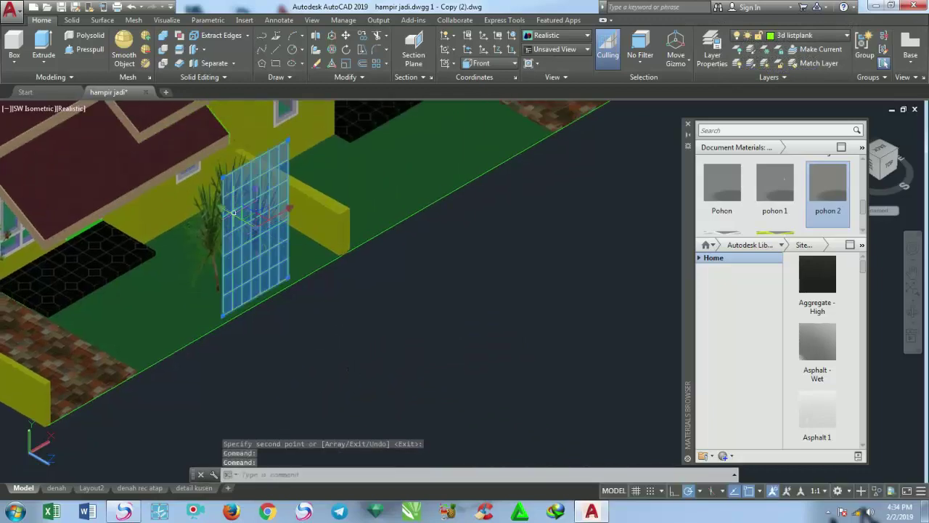
click(225, 169)
scroll(440, 364, up, 2)
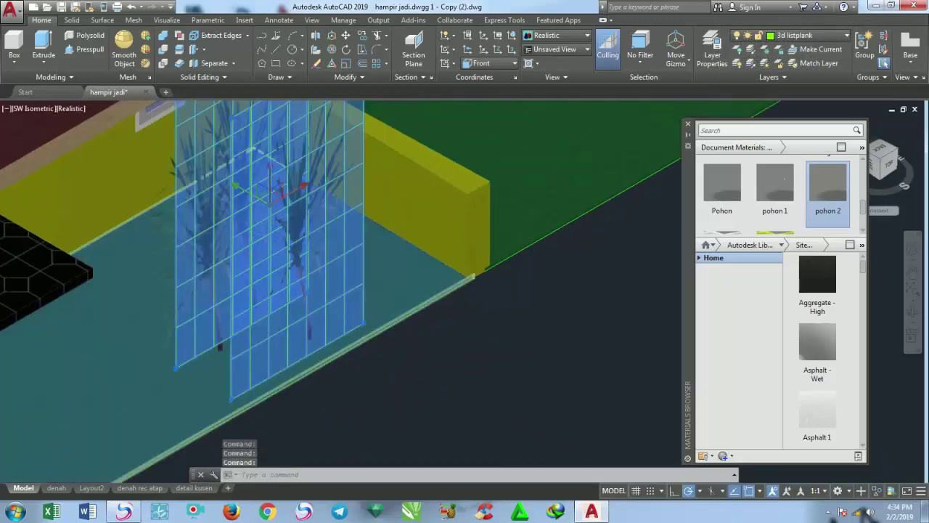
scroll(440, 363, down, 3)
Copy both plant panels further along the garden.
key(Return)
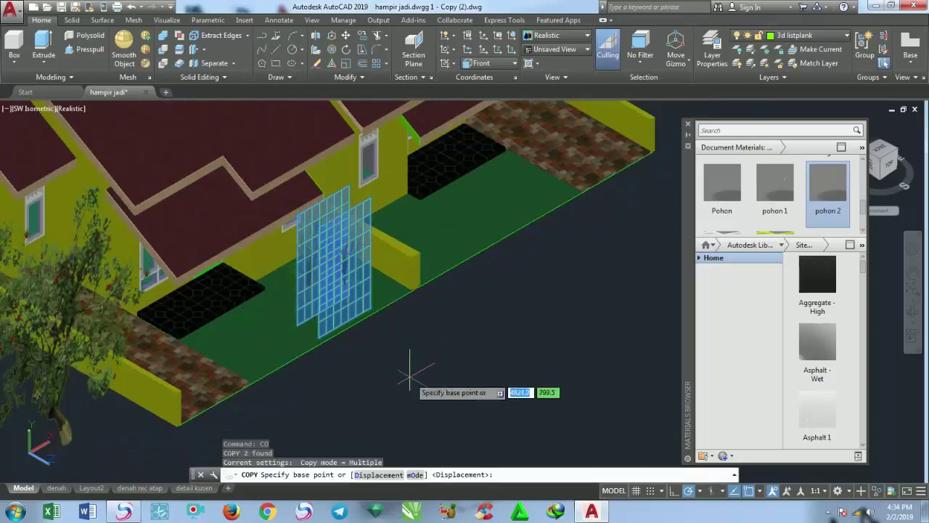
click(405, 379)
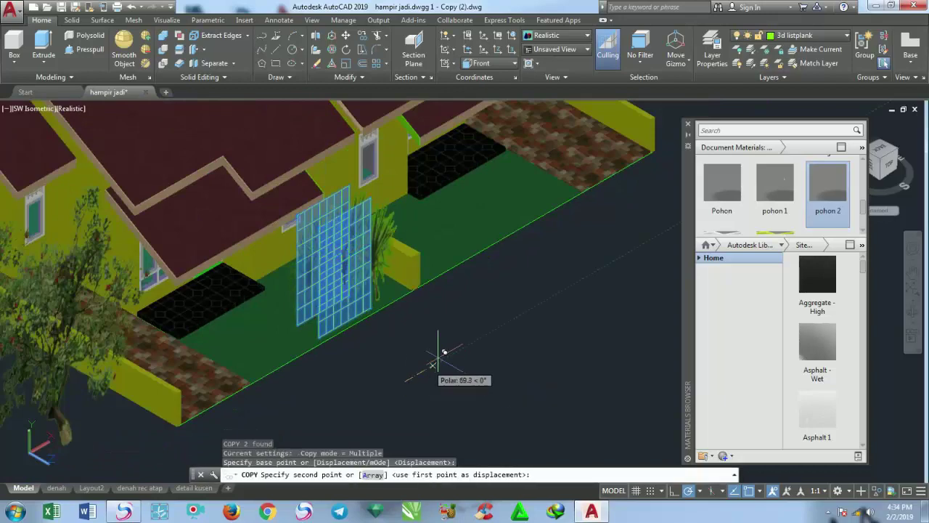
click(517, 319)
scroll(521, 331, down, 2)
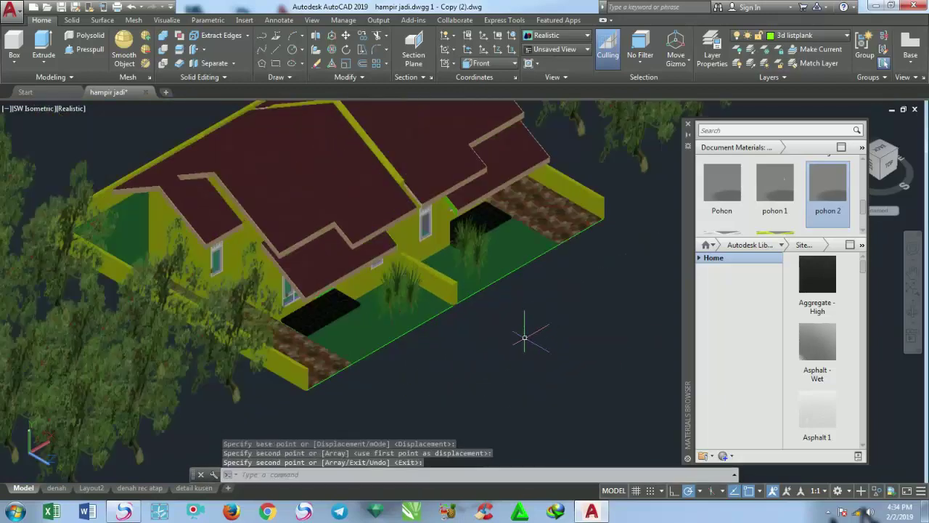
scroll(510, 339, down, 2)
scroll(450, 332, down, 1)
key(Return)
Pick the five tree billboards one by one for copying, then cancel that copy.
click(359, 349)
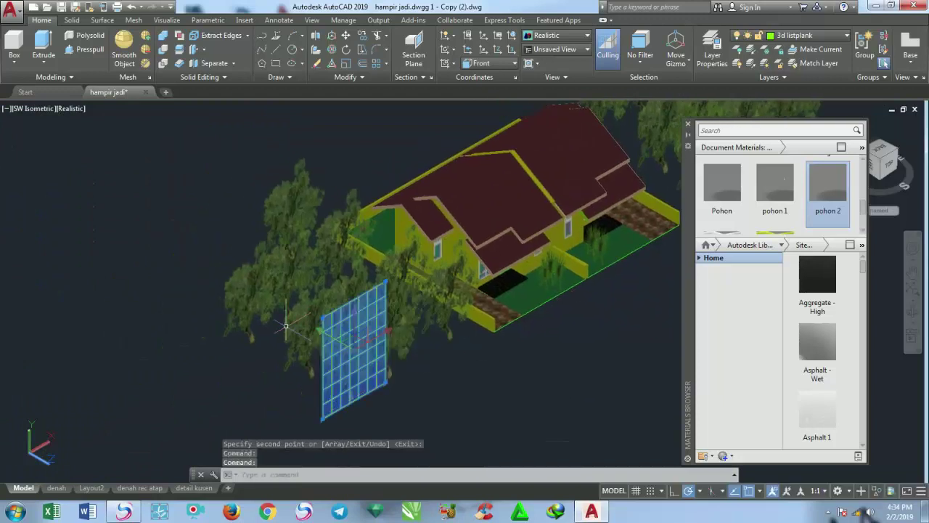
click(262, 301)
click(290, 211)
click(250, 305)
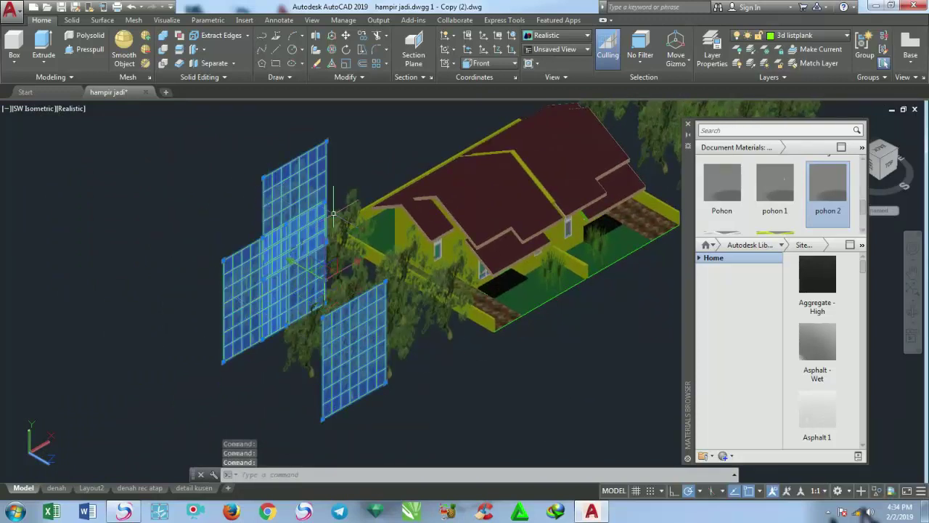
click(347, 247)
text(o)
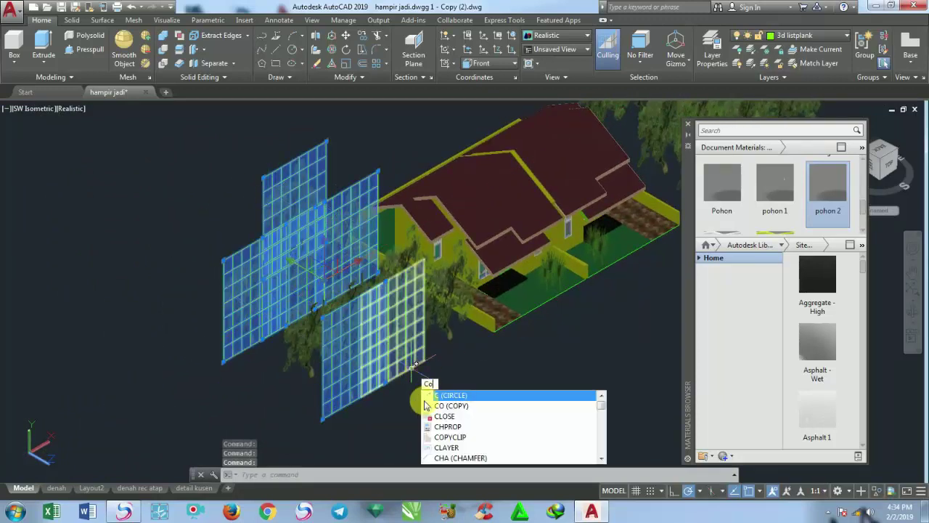
key(Return)
key(Escape)
Window-select all the tree panels, copy them left of the house, and select the copies.
drag(427, 412, 243, 294)
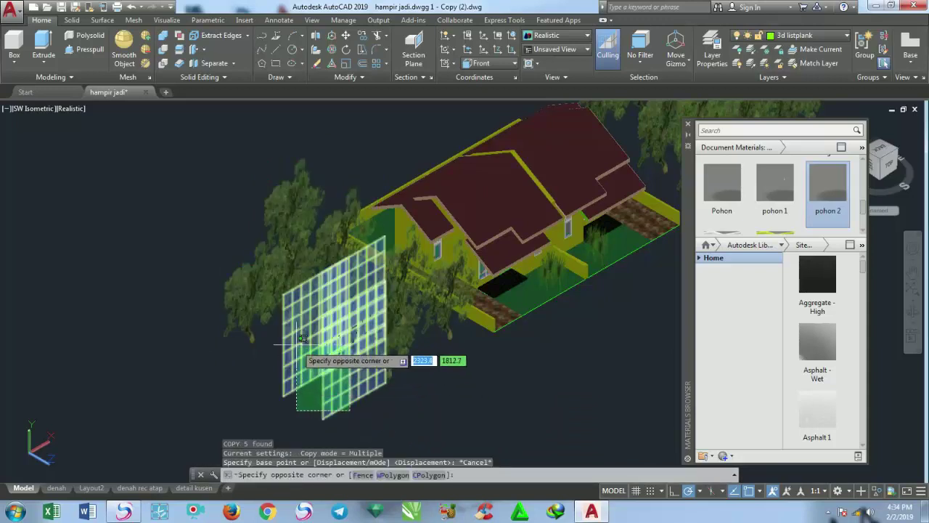
text(c)
key(Return)
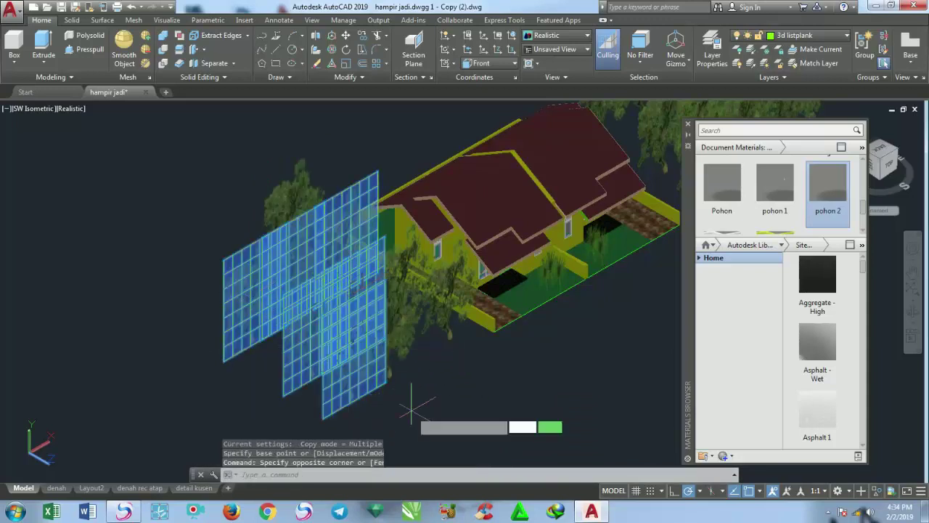
click(401, 423)
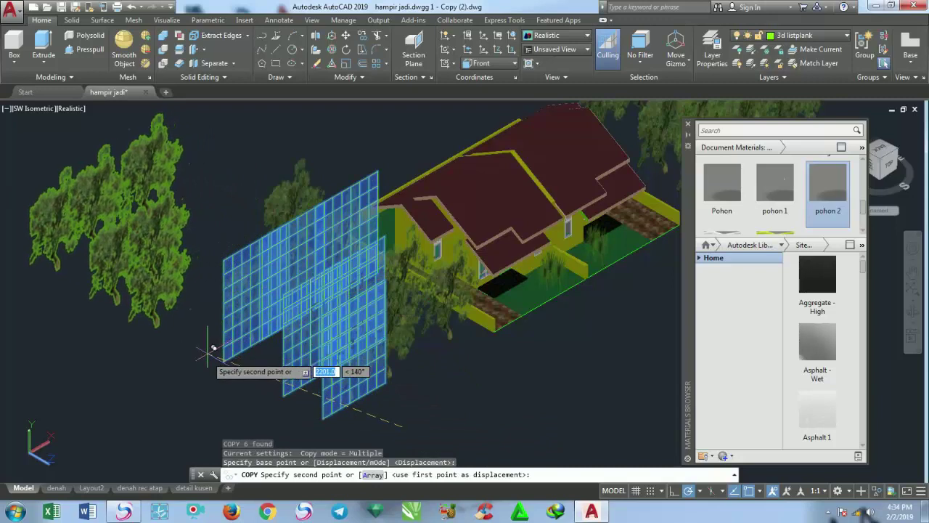
scroll(206, 350, down, 4)
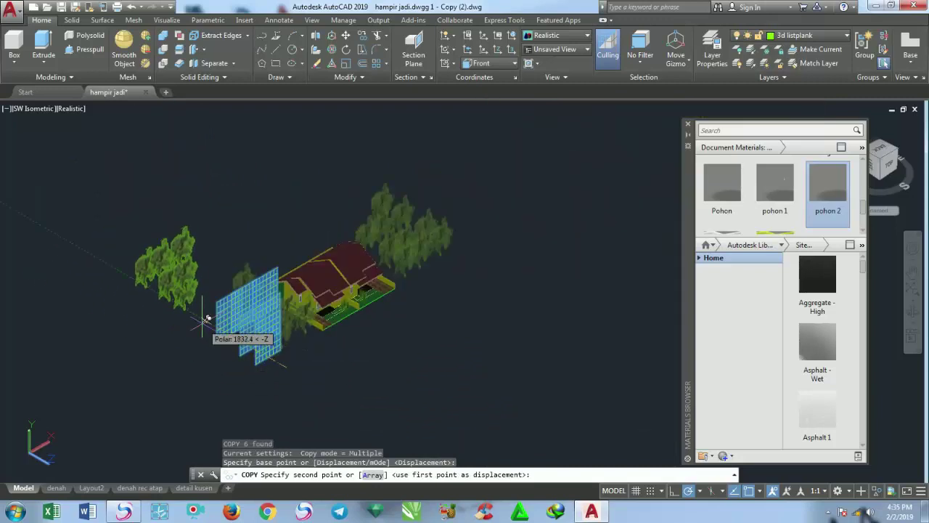
click(210, 330)
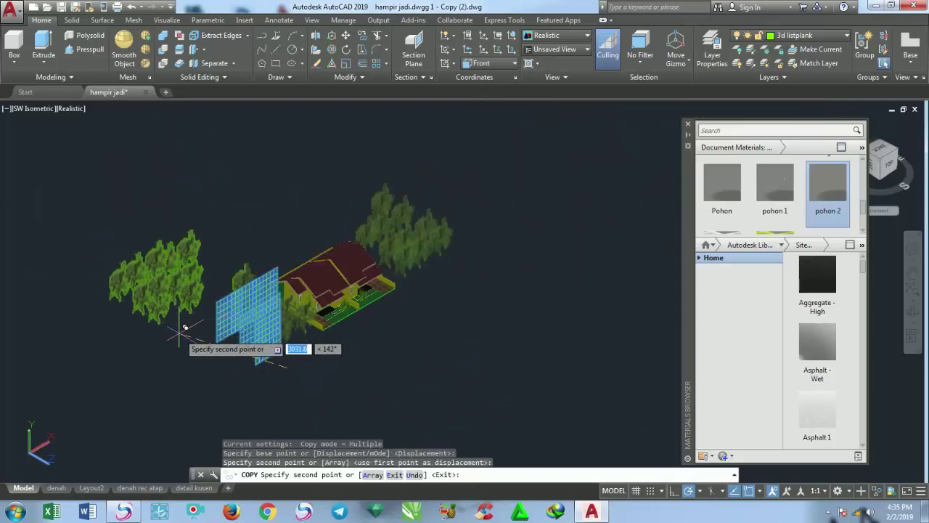
key(Return)
click(209, 340)
click(98, 178)
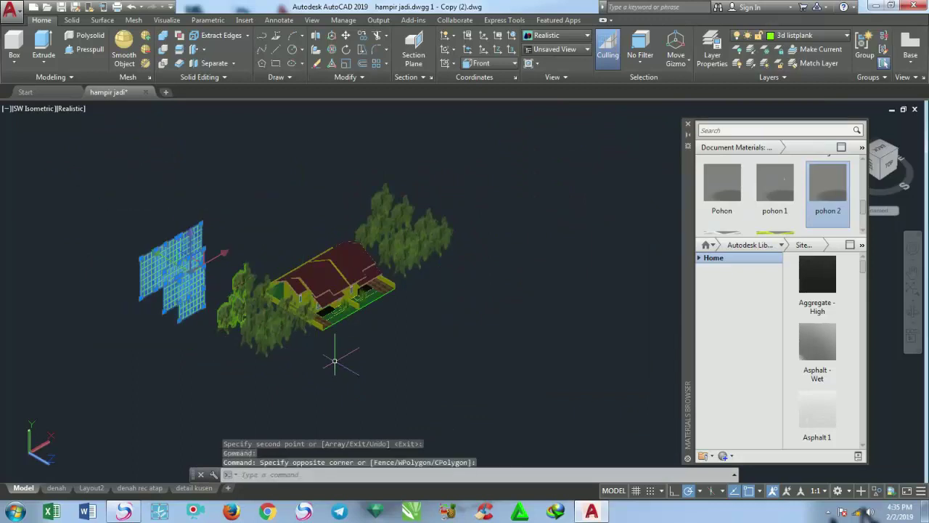
Move the copied trees in beside the house.
text(m)
key(Return)
click(420, 402)
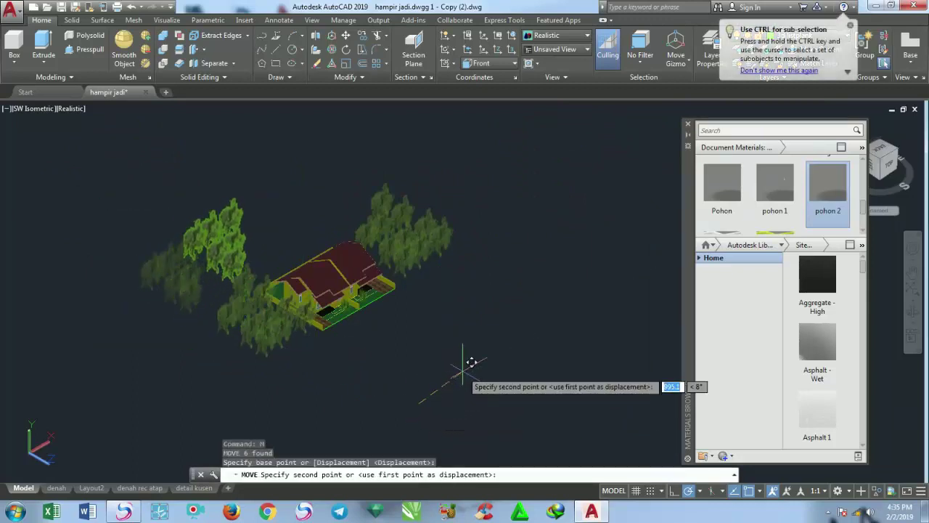
click(494, 354)
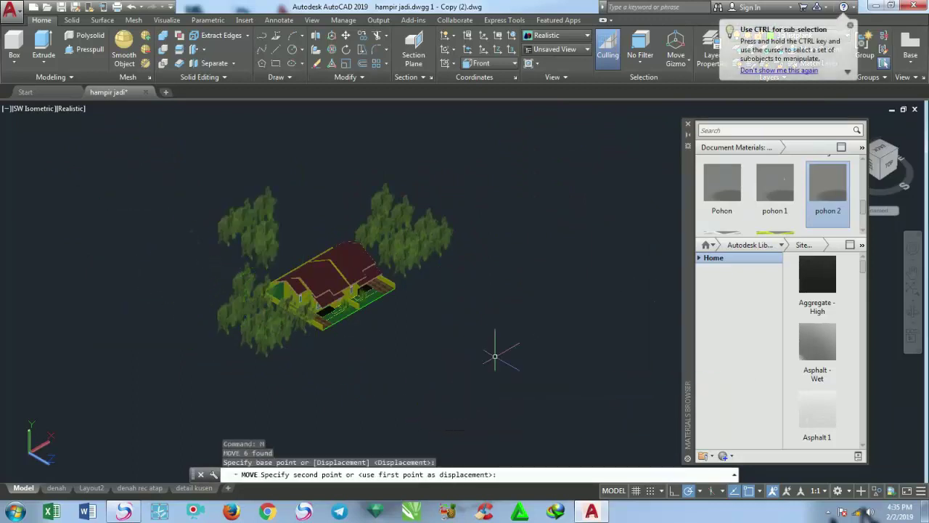
shift+middle_drag(432, 353, 399, 308)
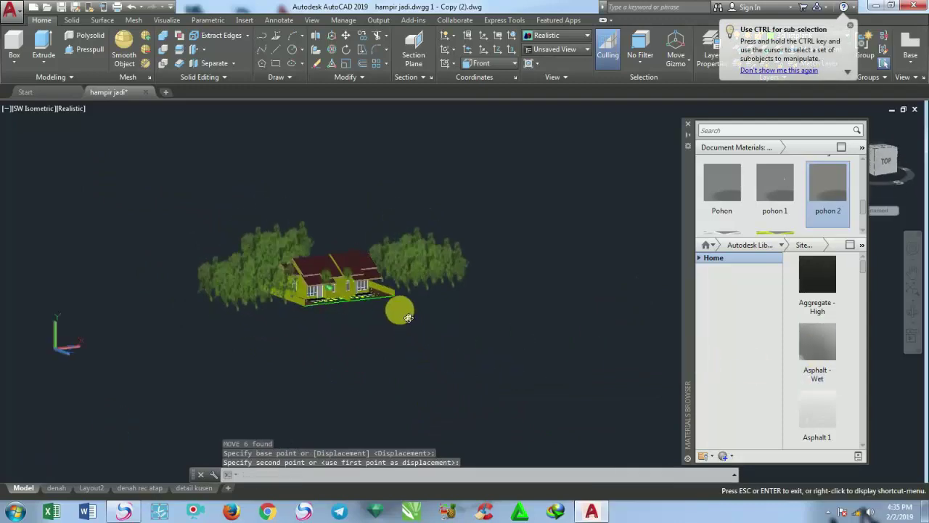
scroll(312, 305, up, 2)
scroll(330, 276, up, 2)
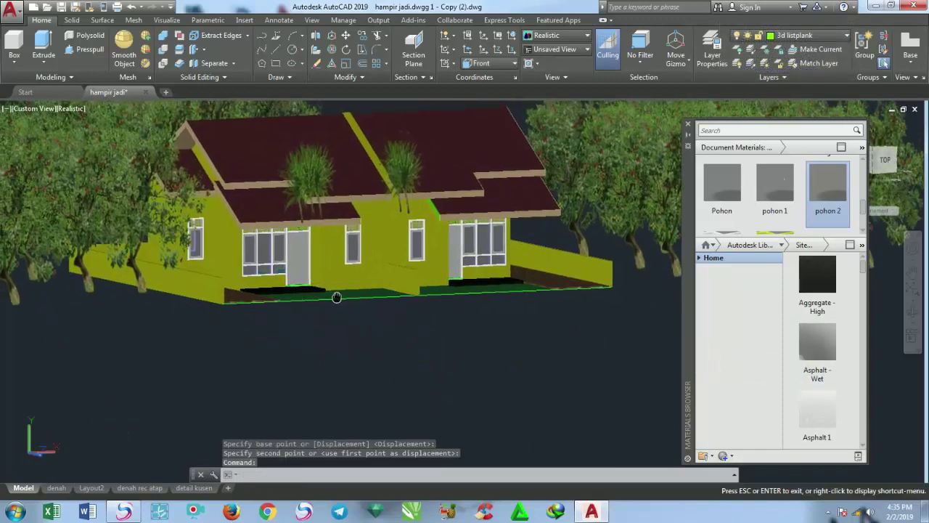
scroll(349, 247, up, 2)
scroll(349, 247, up, 2)
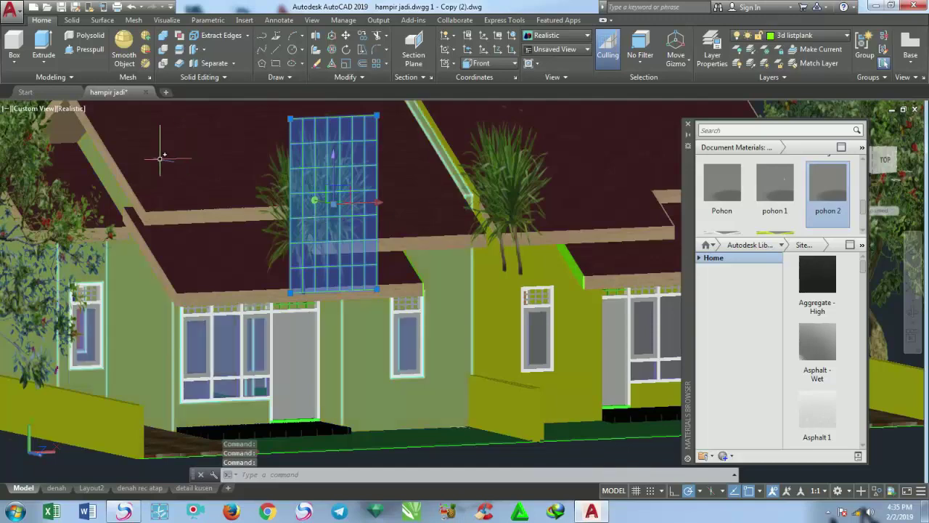
Switch to the Front view in the 2D Wireframe visual style.
click(34, 109)
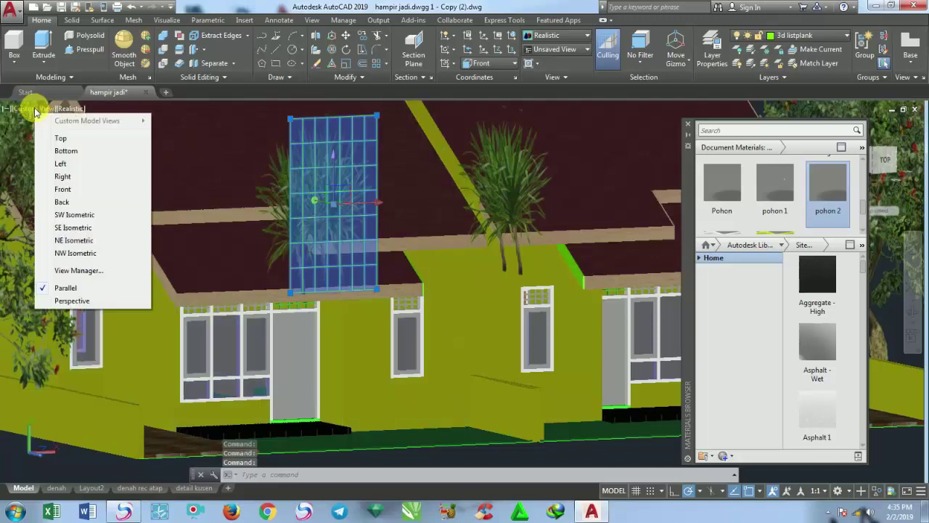
click(63, 189)
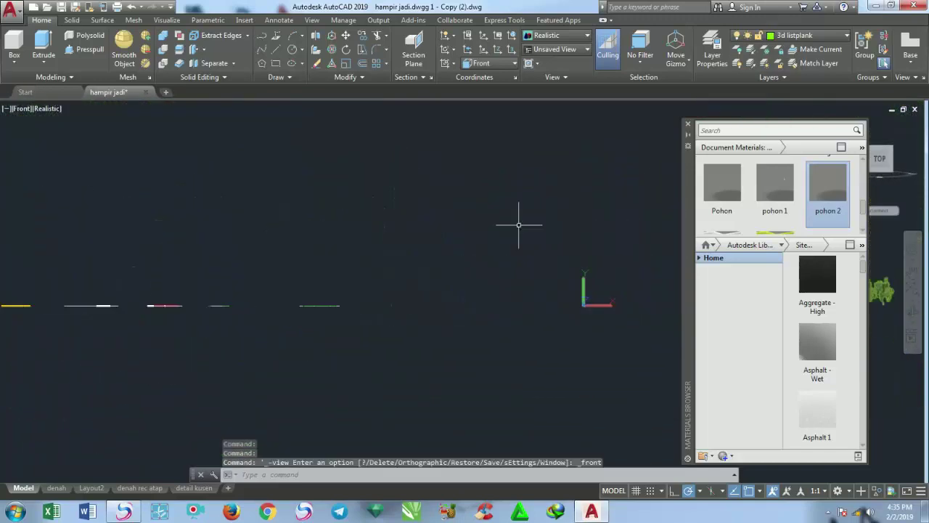
click(48, 109)
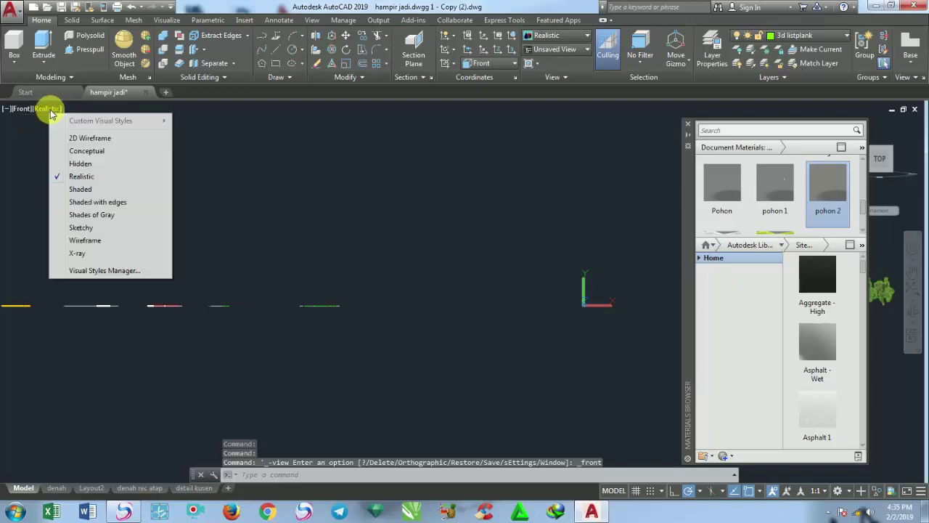
click(87, 139)
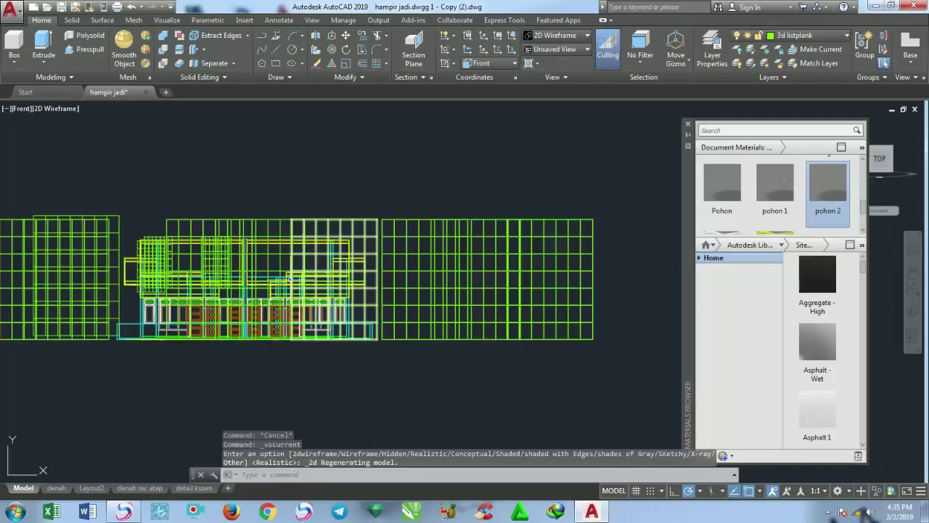
Switch back to Realistic and move two roof palm panels down in front of the wall.
click(64, 109)
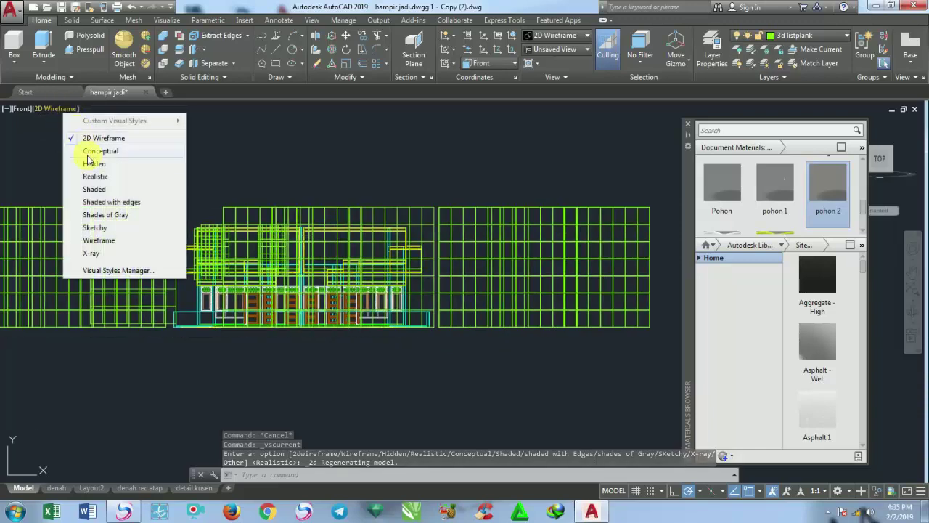
click(98, 176)
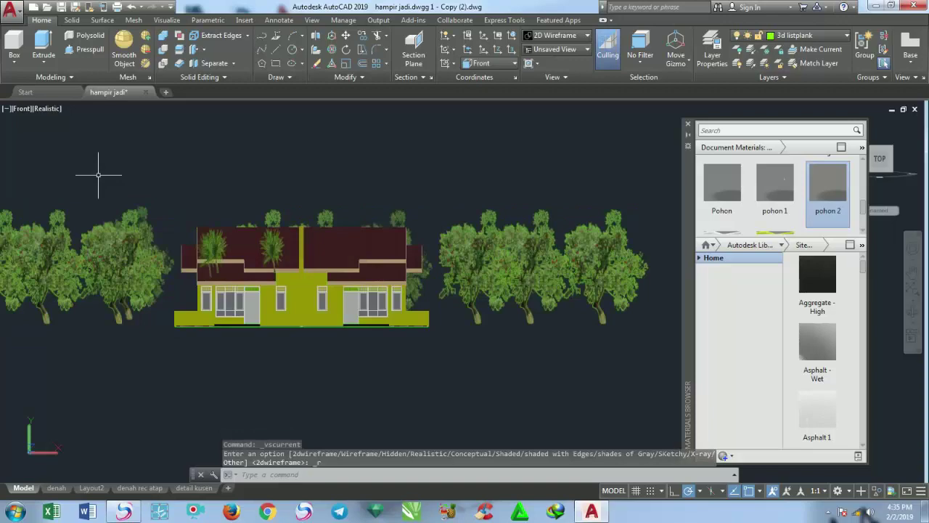
scroll(301, 325, up, 2)
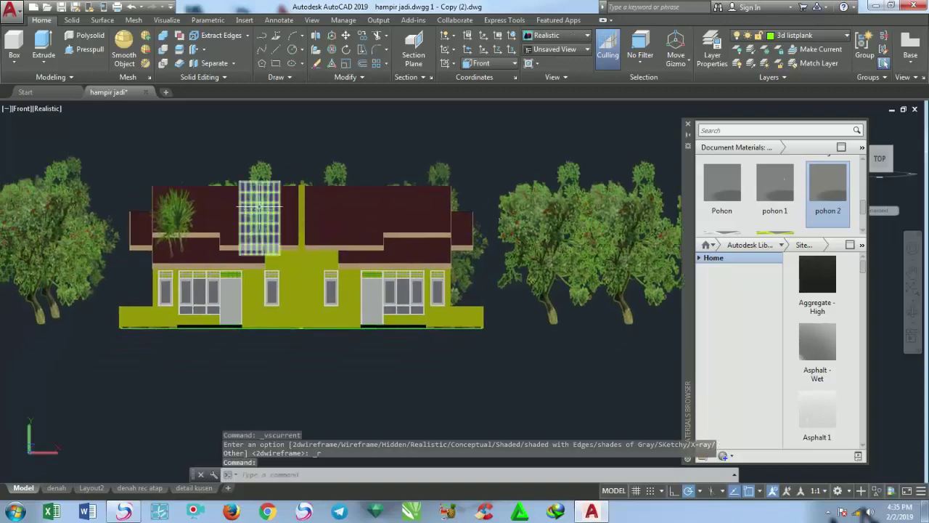
click(260, 206)
click(174, 217)
scroll(163, 222, up, 4)
scroll(156, 218, up, 2)
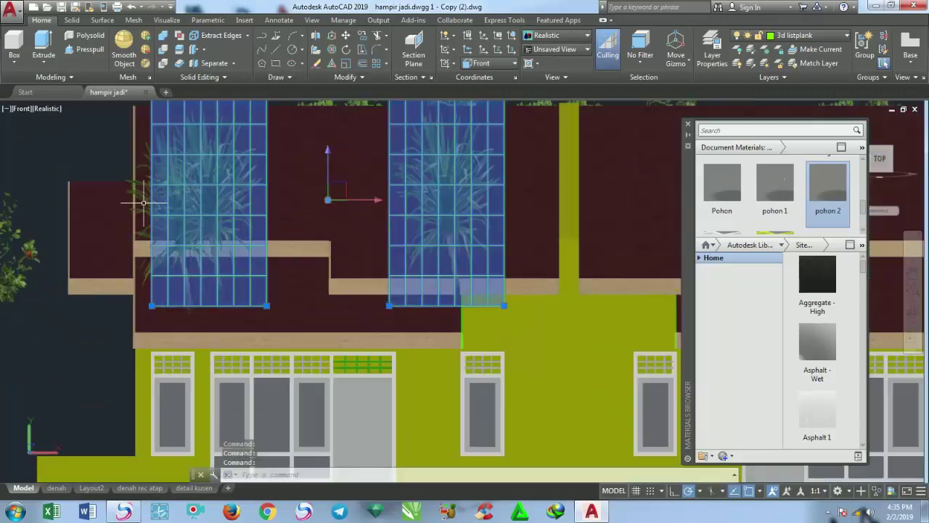
scroll(144, 203, down, 5)
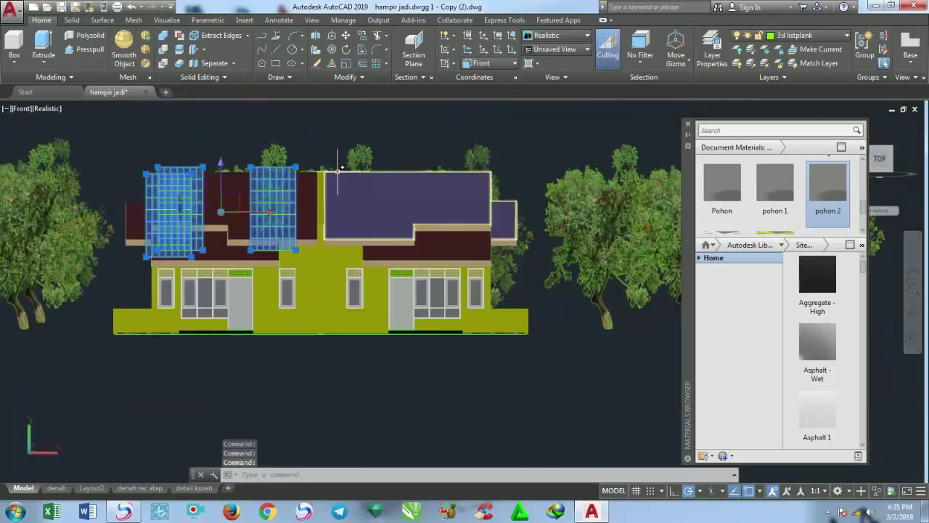
text(m)
key(Return)
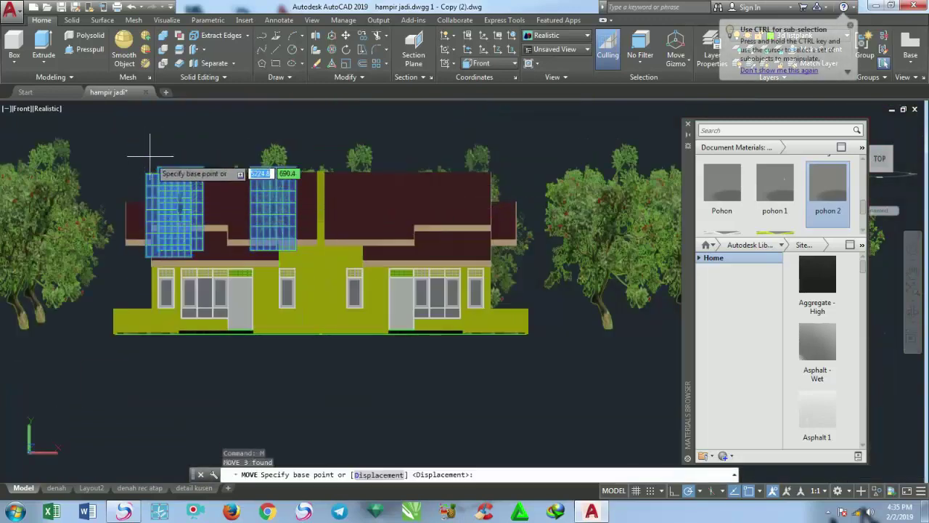
click(123, 154)
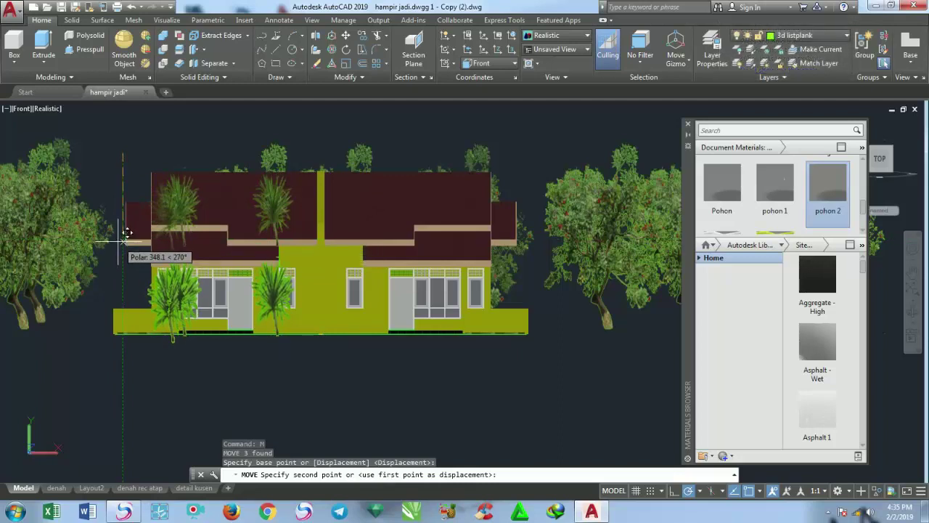
click(126, 233)
Move the two remaining roof palm panels down to ground level.
click(254, 207)
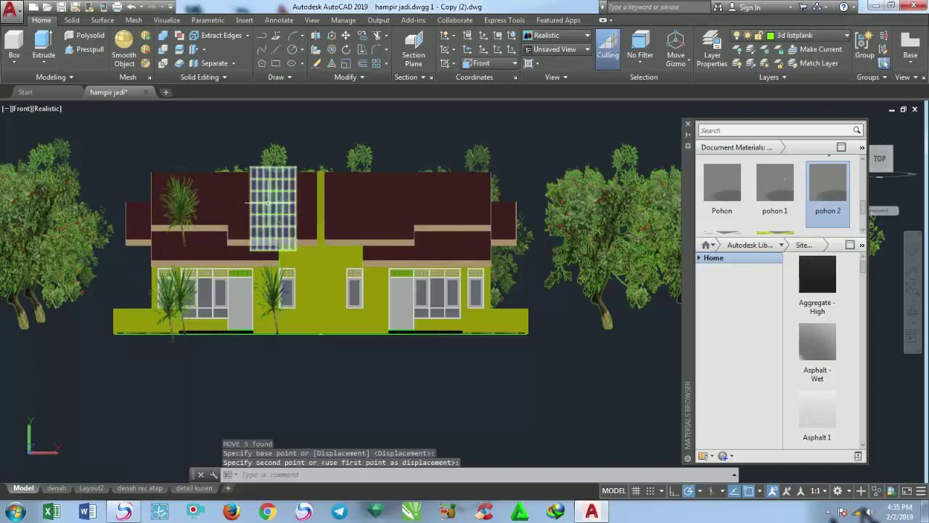
ctrl+drag(273, 207, 177, 207)
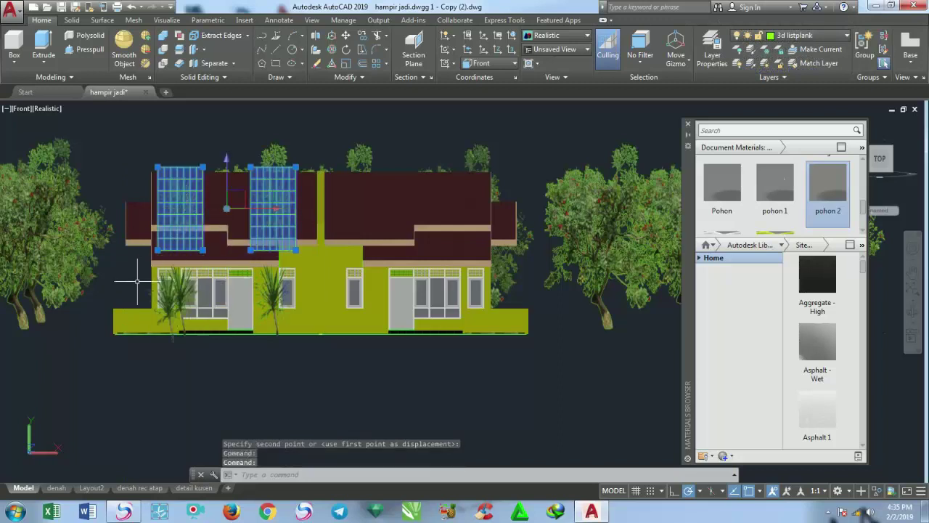
text(m)
key(Return)
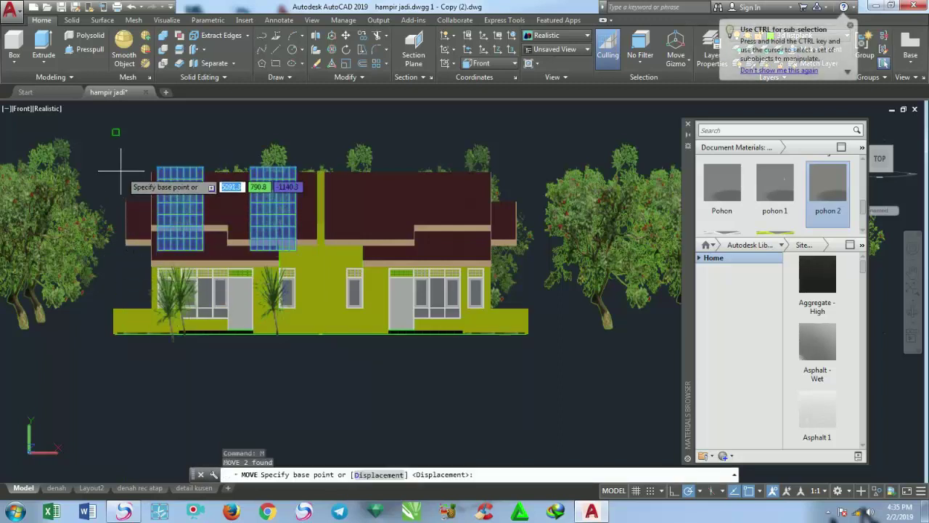
click(118, 176)
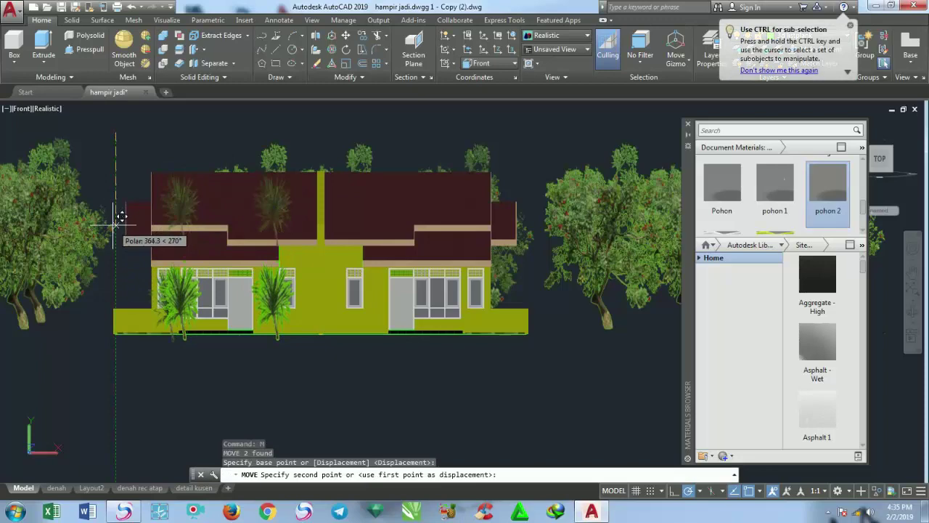
click(122, 212)
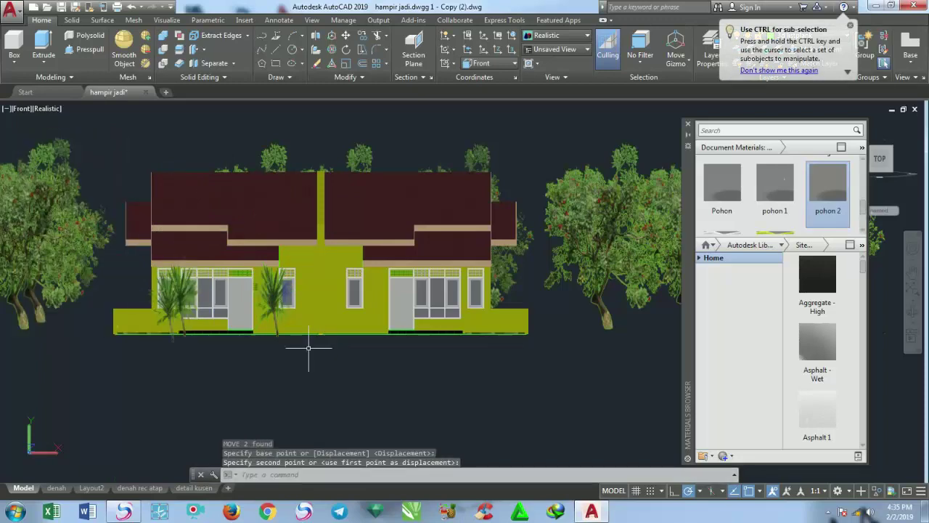
In an angled 3D view, move the selected plant panels into the front garden.
shift+middle_drag(278, 373, 311, 386)
scroll(290, 285, up, 5)
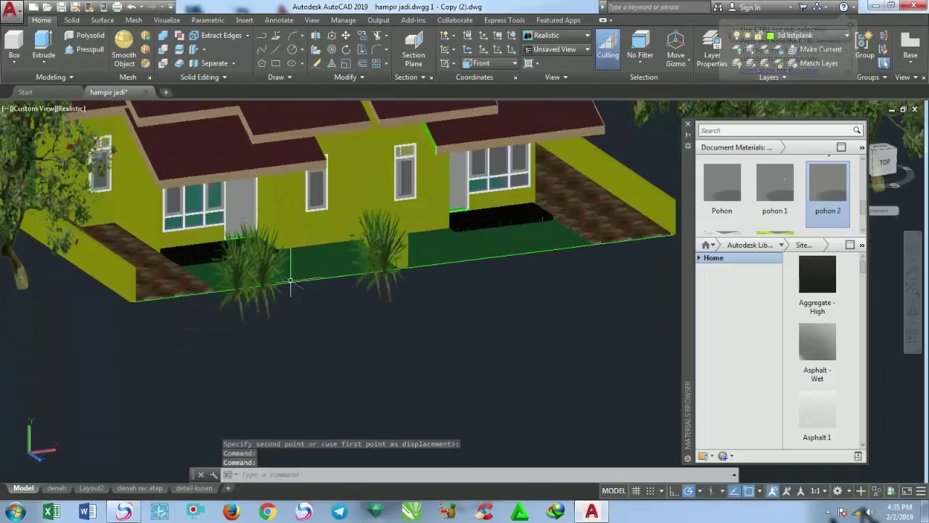
scroll(290, 285, up, 4)
click(305, 312)
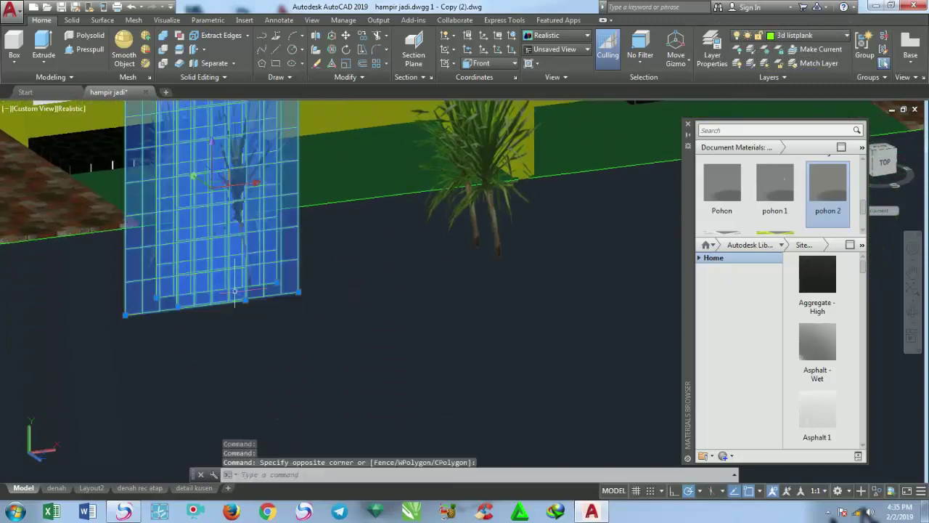
scroll(262, 280, down, 3)
click(286, 262)
text(m)
key(Return)
click(305, 297)
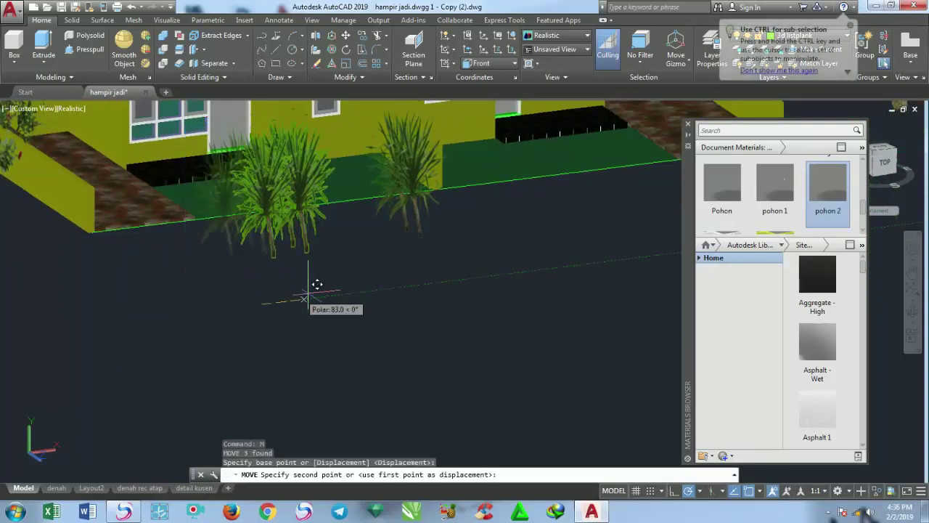
click(364, 290)
Move the next two plants beside the house.
scroll(431, 245, up, 2)
click(394, 245)
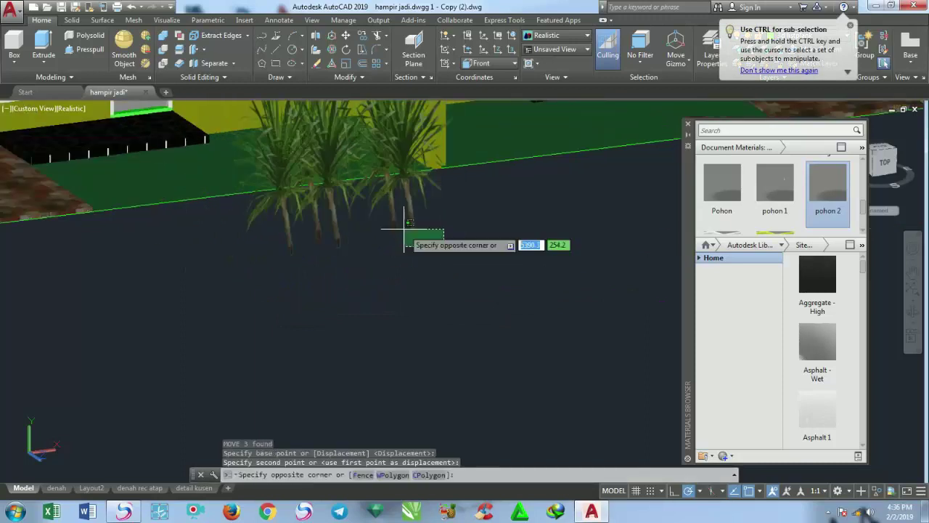
click(447, 336)
text(m)
key(Return)
click(411, 325)
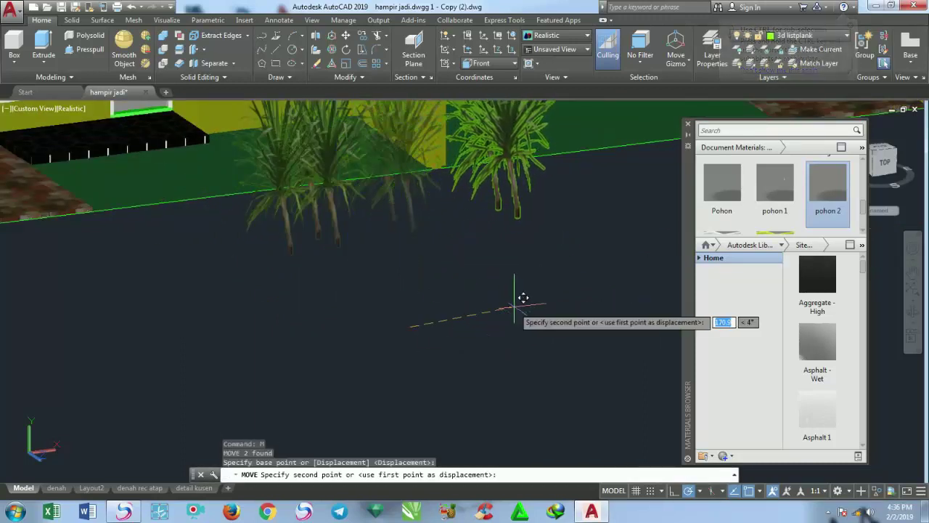
click(602, 290)
Move two more plant billboards along the garden edge.
scroll(432, 303, down, 2)
scroll(473, 320, up, 1)
scroll(501, 305, up, 1)
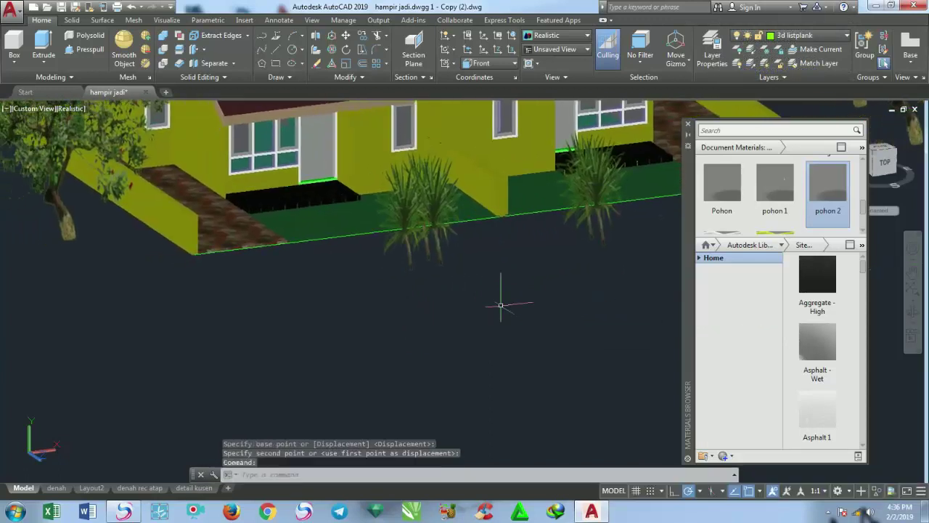
click(476, 287)
click(435, 239)
click(603, 218)
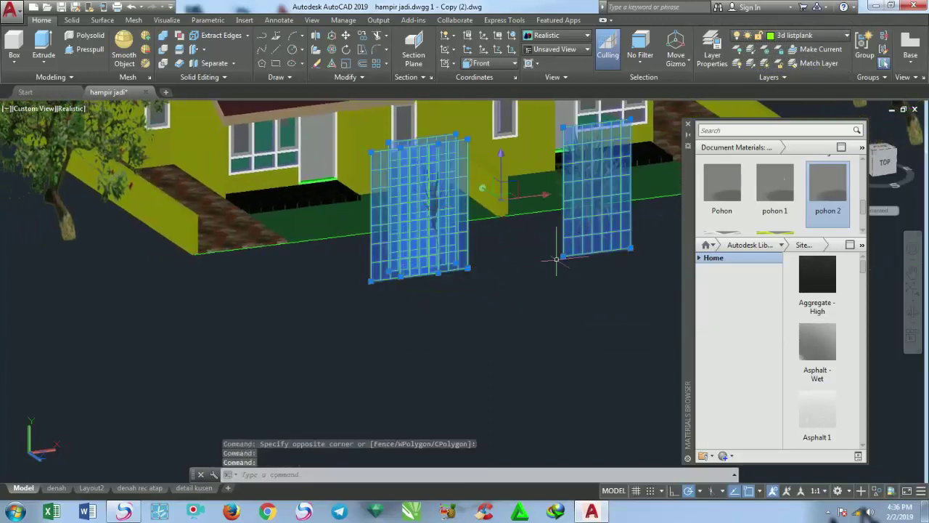
mouse_move(551, 305)
shift+middle_down()
mouse_move(467, 311)
mouse_move(521, 326)
shift+middle_up()
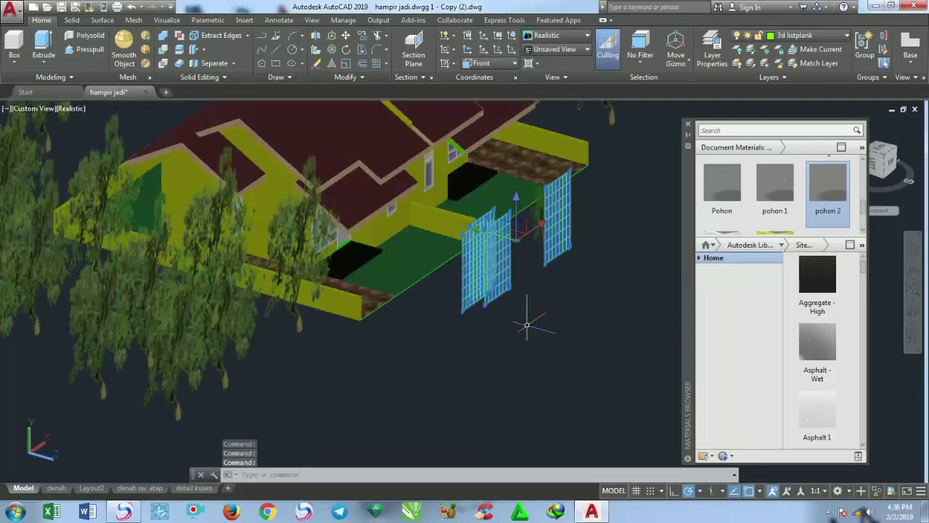
text(m)
key(Return)
click(559, 312)
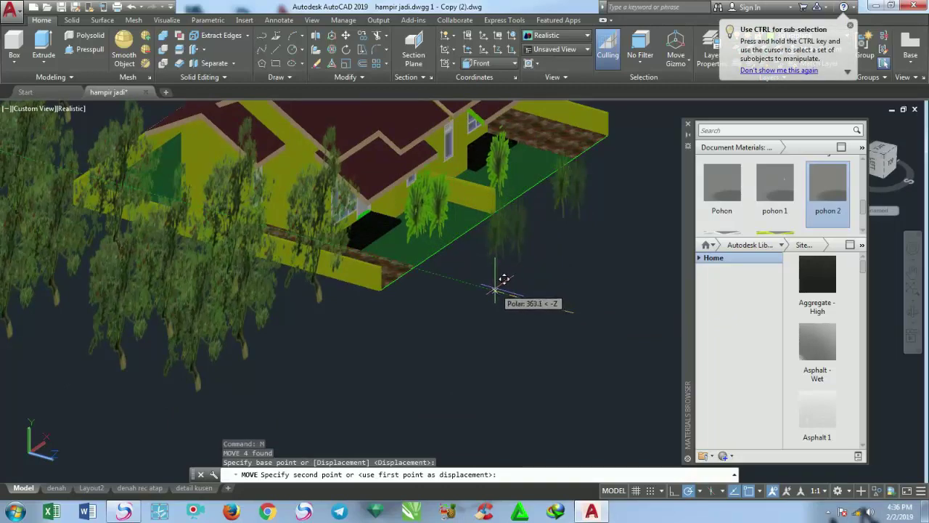
click(493, 289)
Move the single stray plant to its new spot in the garden.
click(584, 240)
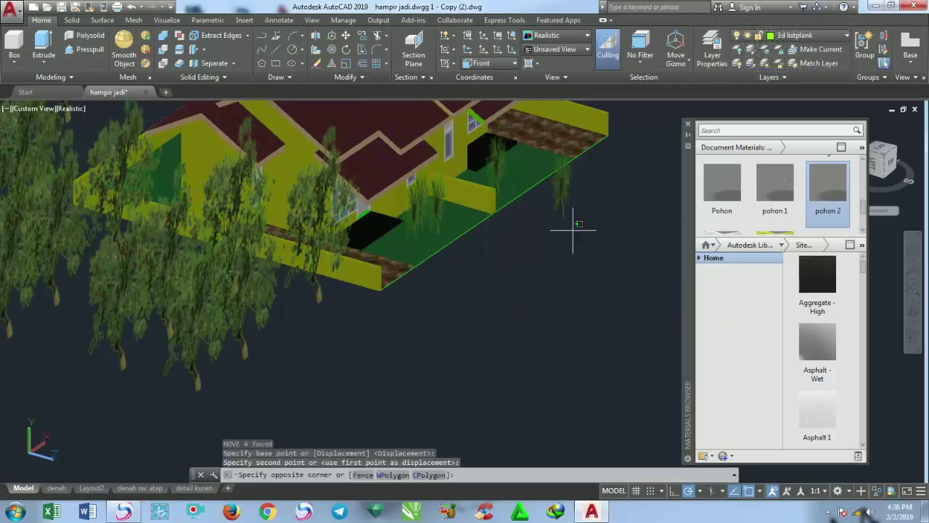
click(562, 319)
text(m)
key(Return)
click(574, 320)
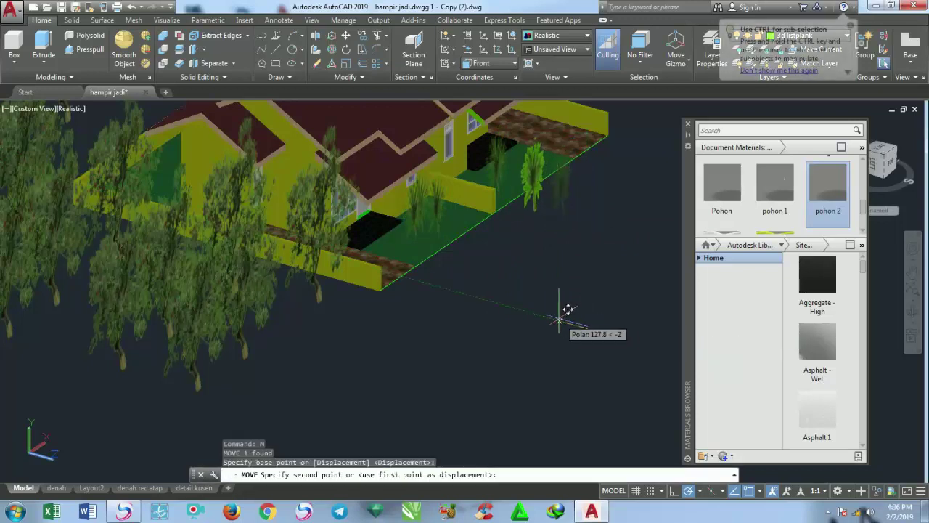
click(504, 303)
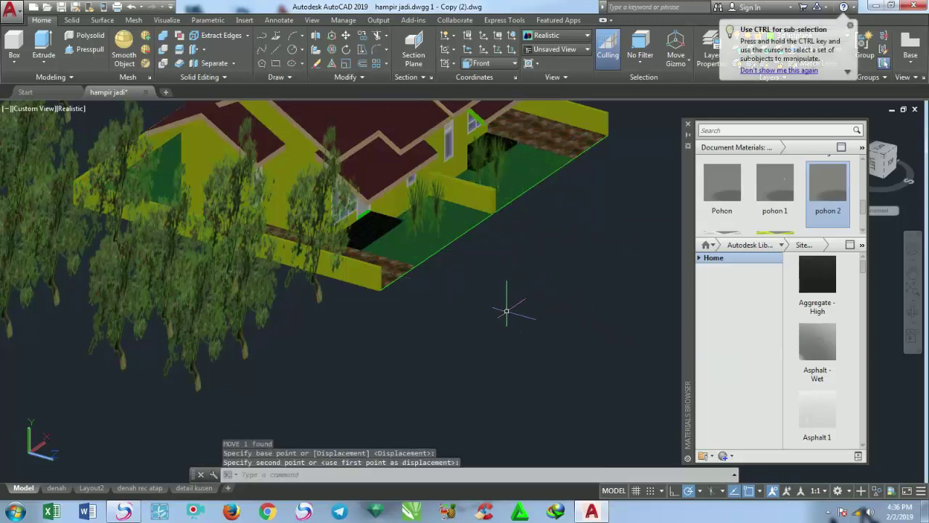
click(506, 310)
End object isolation so the green ground plane, road and extra trees reappear, then zoom out.
scroll(516, 342, down, 2)
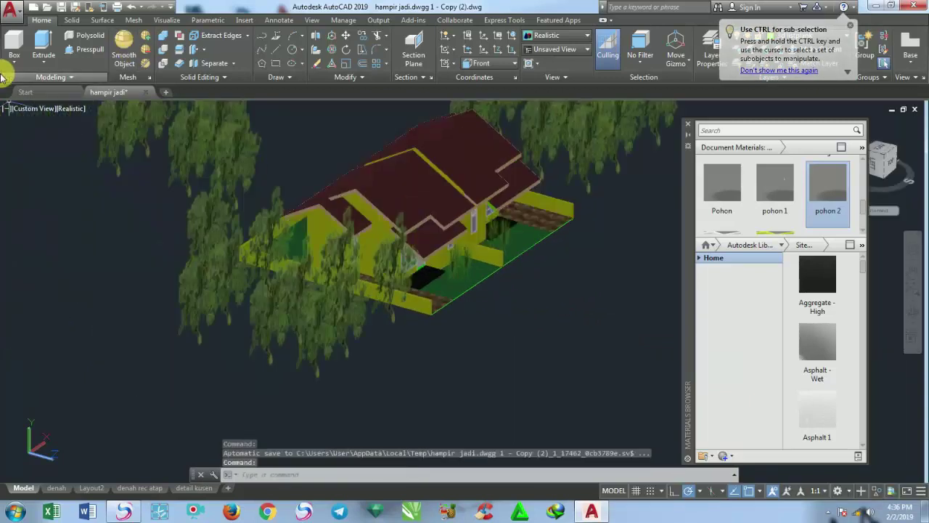
click(25, 108)
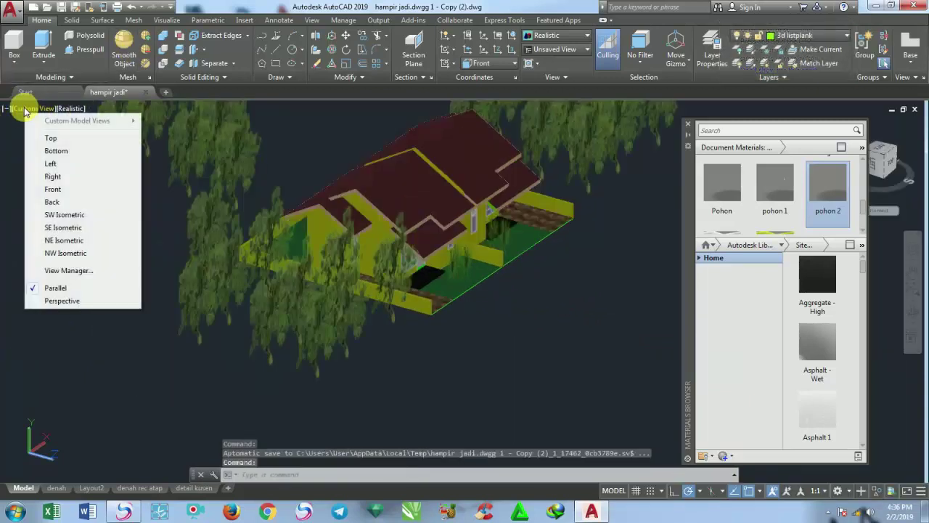
click(363, 134)
text(umh)
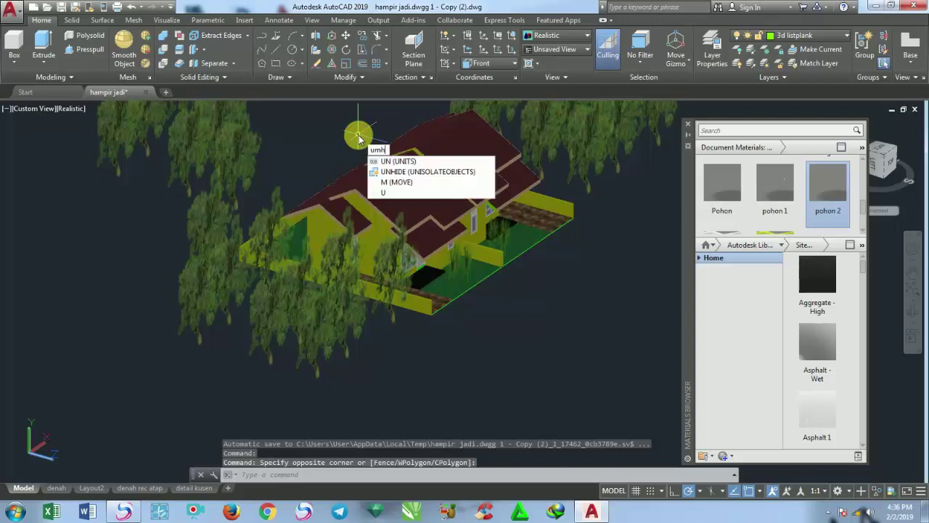
click(416, 177)
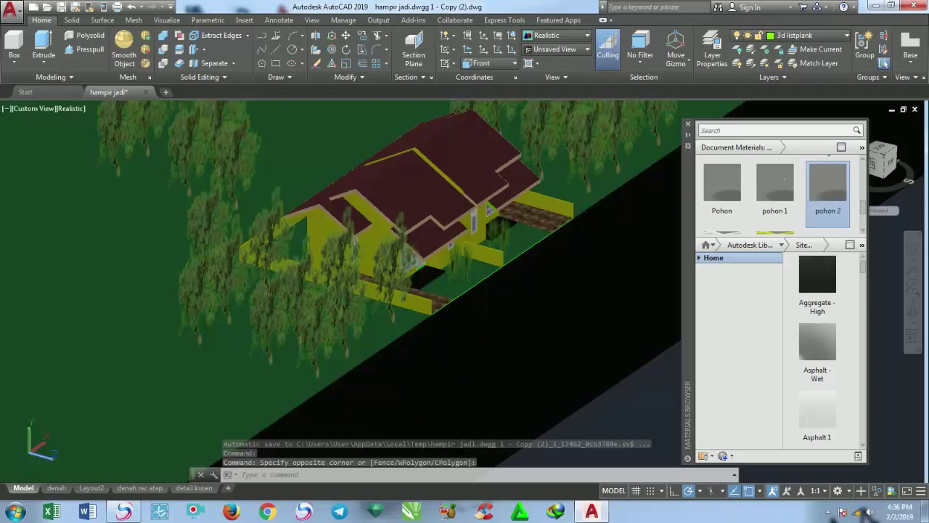
scroll(552, 232, down, 2)
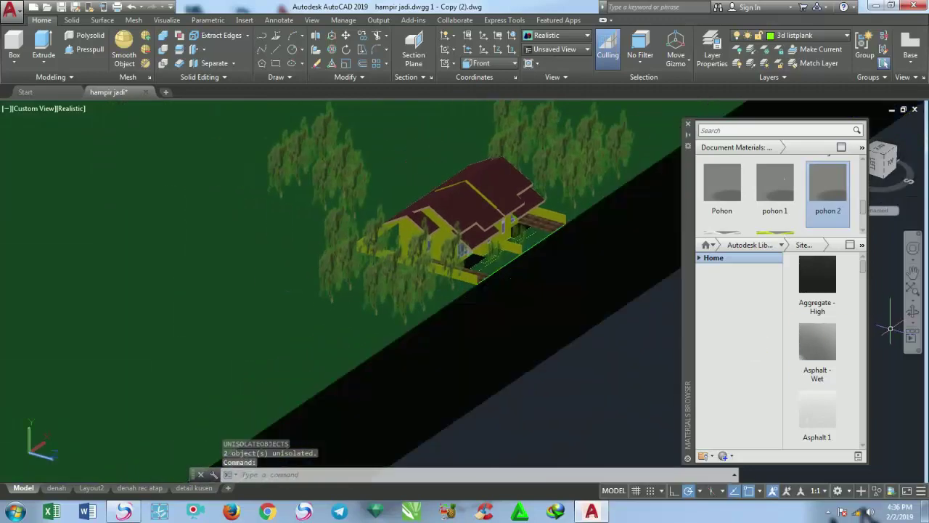
Orbit and zoom to a low, close angle facing the house front, then exit orbit.
click(912, 311)
drag(643, 307, 482, 246)
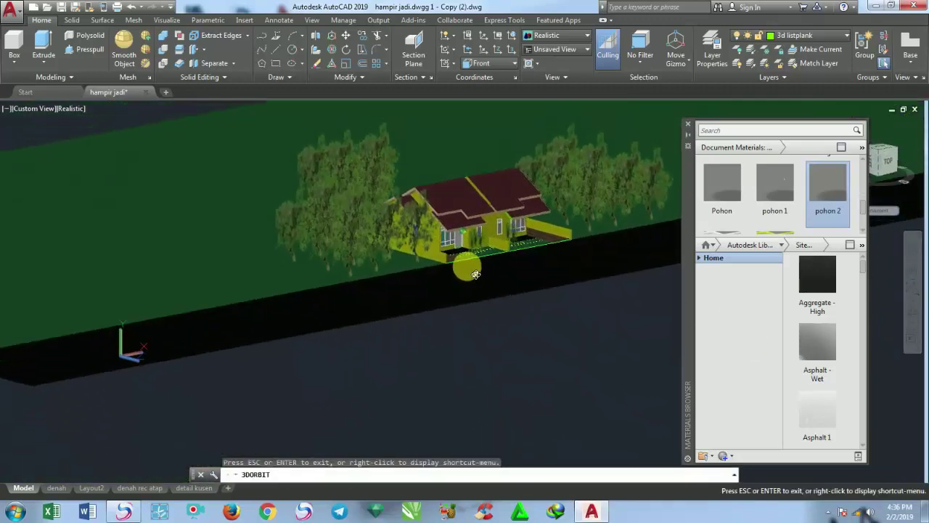
scroll(483, 246, up, 1)
scroll(518, 228, up, 1)
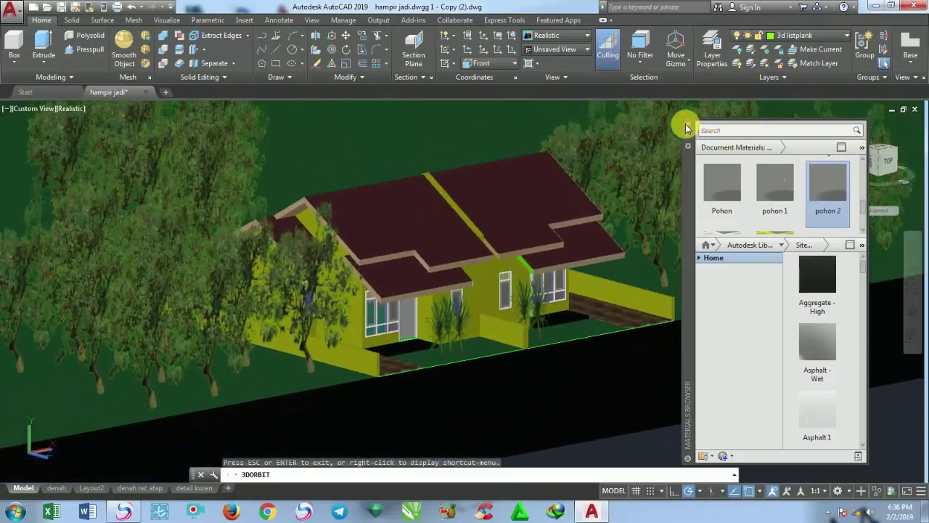
mouse_move(491, 272)
mouse_down()
mouse_move(493, 286)
mouse_move(470, 267)
mouse_move(476, 317)
mouse_move(459, 314)
mouse_move(472, 316)
mouse_up()
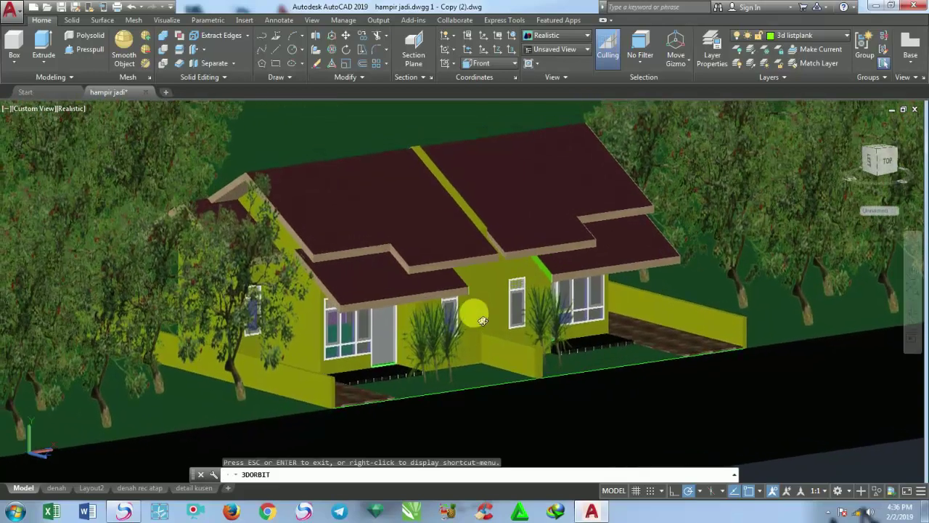
right_click(432, 149)
click(445, 131)
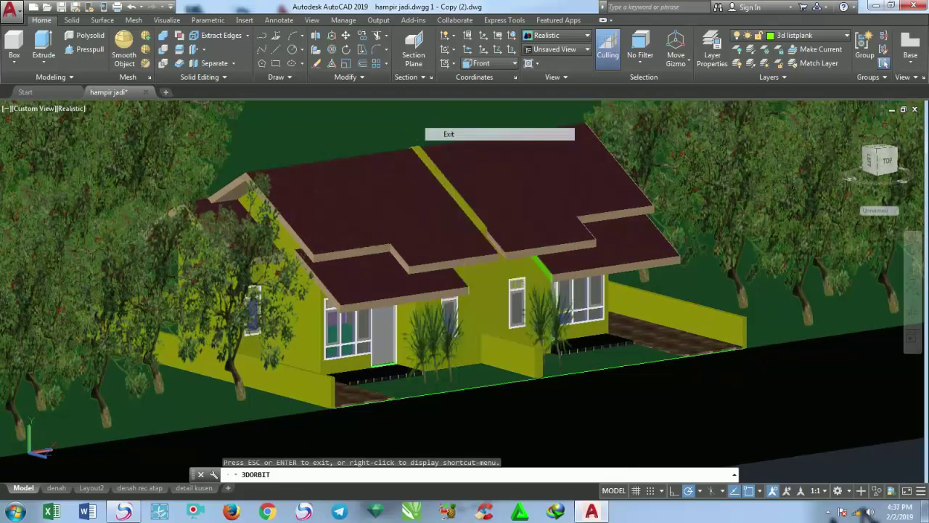